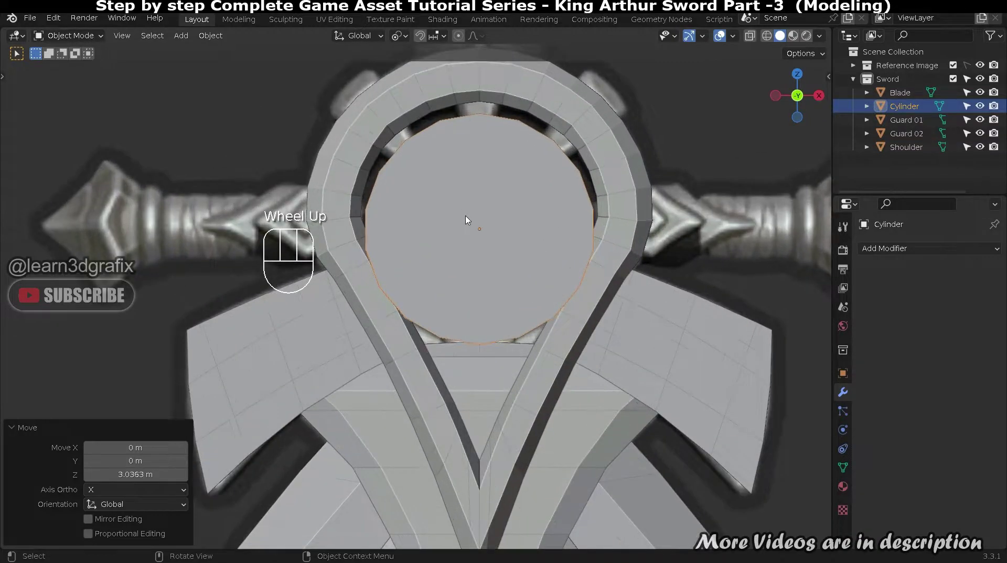
Scale the cylinder to about 0.767 and shift it up along Z to fit the round disc in the sword reference.
key("s")
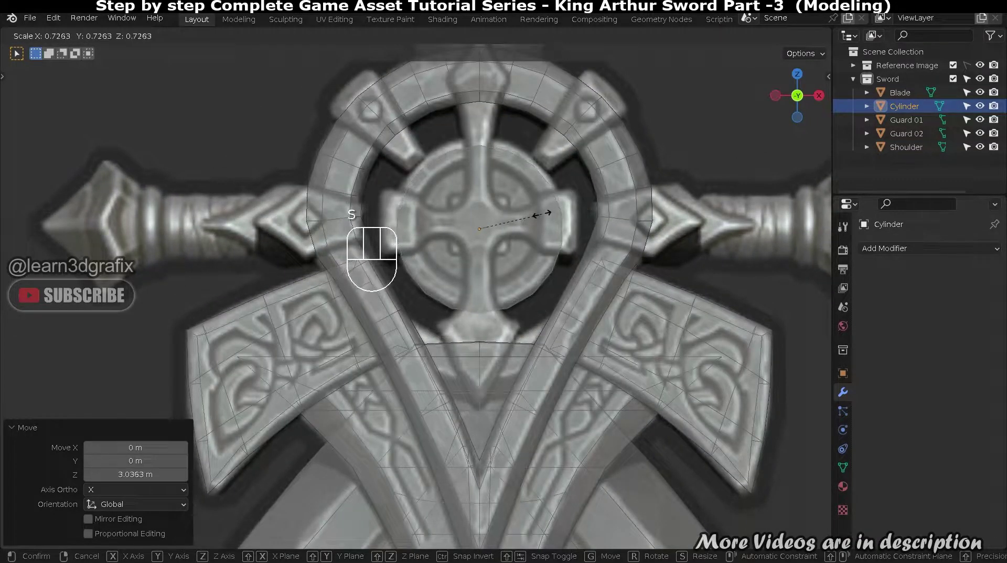
left_click(545, 213)
key("g")
key("z")
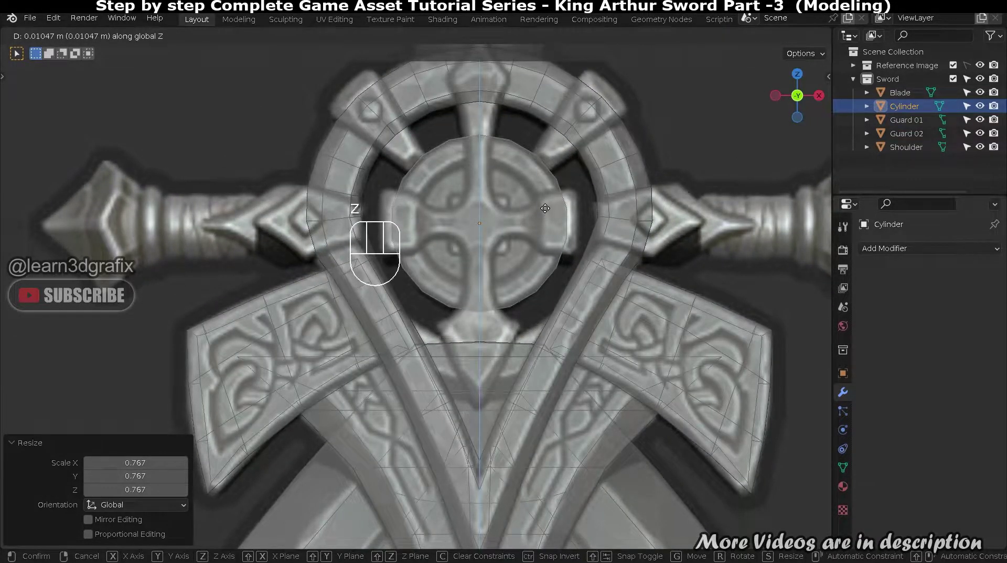
key("s")
left_click(543, 208)
scroll(542, 207, "down", 3)
middle_click_drag(543, 208, 558, 231)
scroll(611, 233, "up", 2)
left_click(593, 238)
left_click(608, 239)
key("alt+z")
scroll(598, 247, "up", 5)
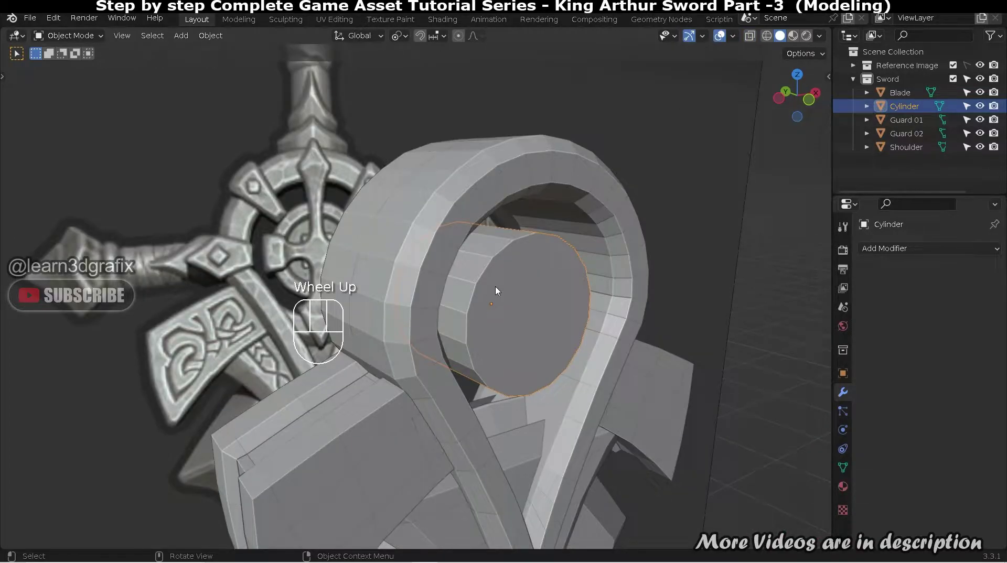
Inset the cylinder's front face by about 0.042 m, and inset the resulting inner face by about 0.024 m.
scroll(497, 289, "up", 2)
middle_click_drag(496, 289, 476, 273)
key("Tab")
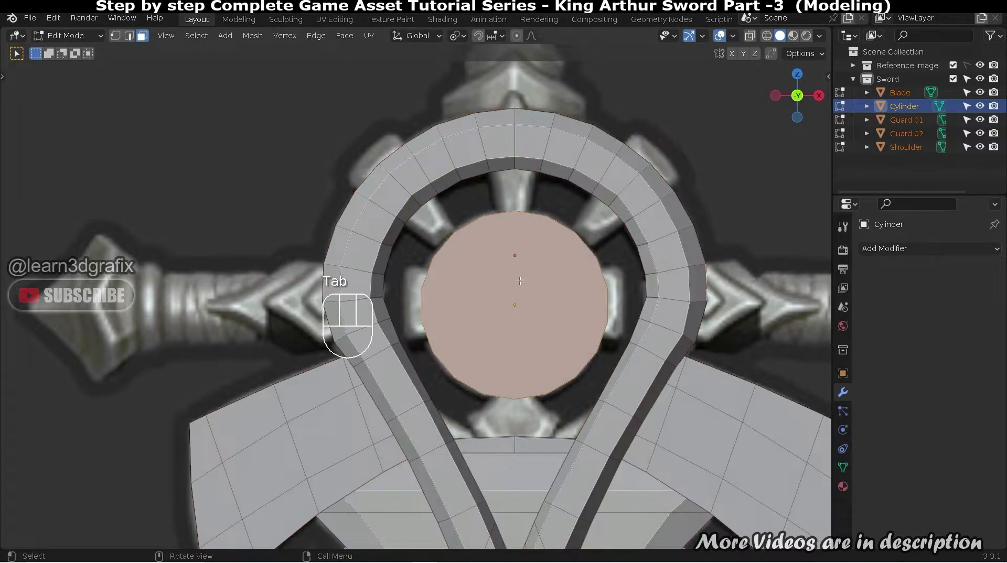
scroll(521, 281, "up", 2)
left_click(517, 285)
key("alt+z")
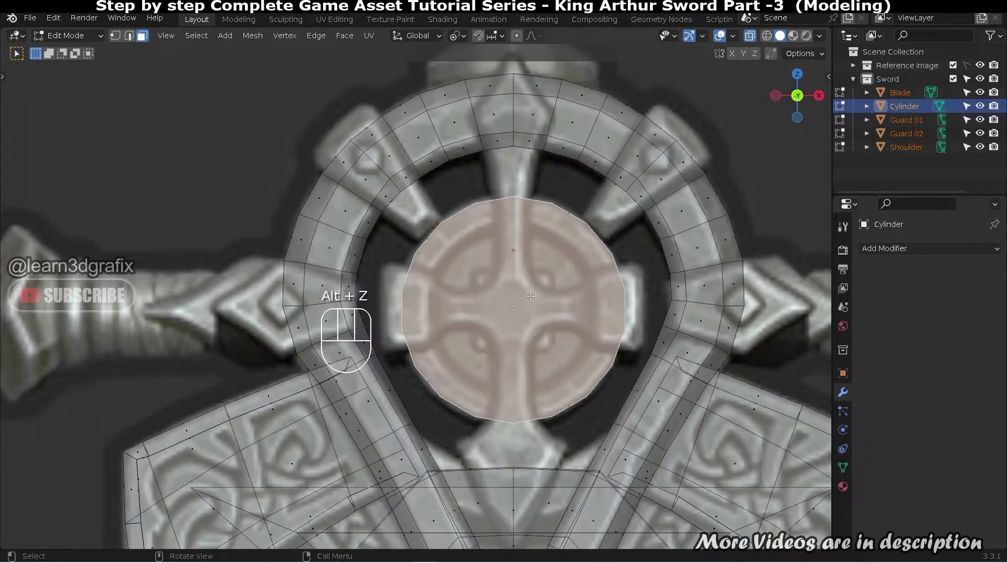
key("i")
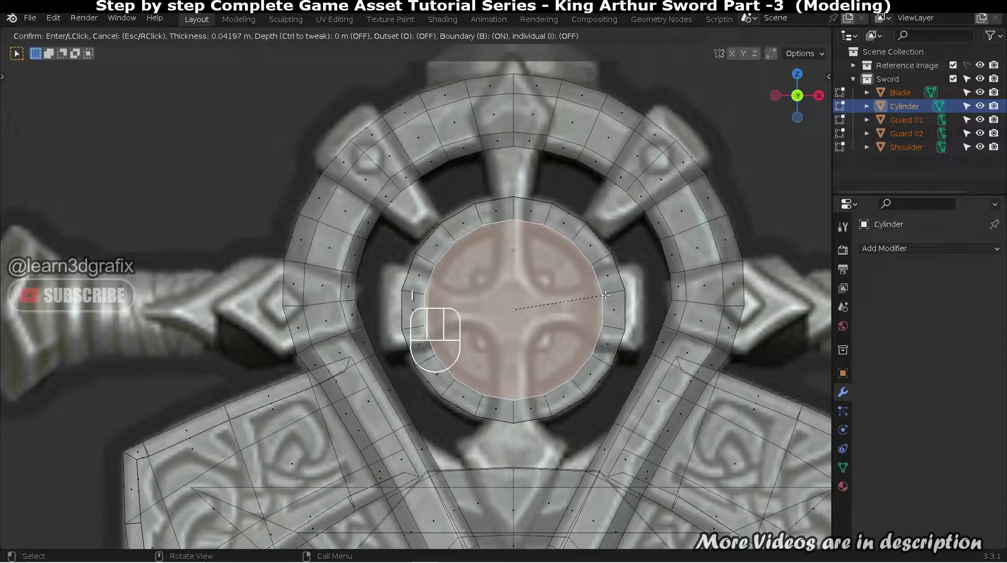
left_click(605, 295)
scroll(557, 285, "up", 1)
key("i")
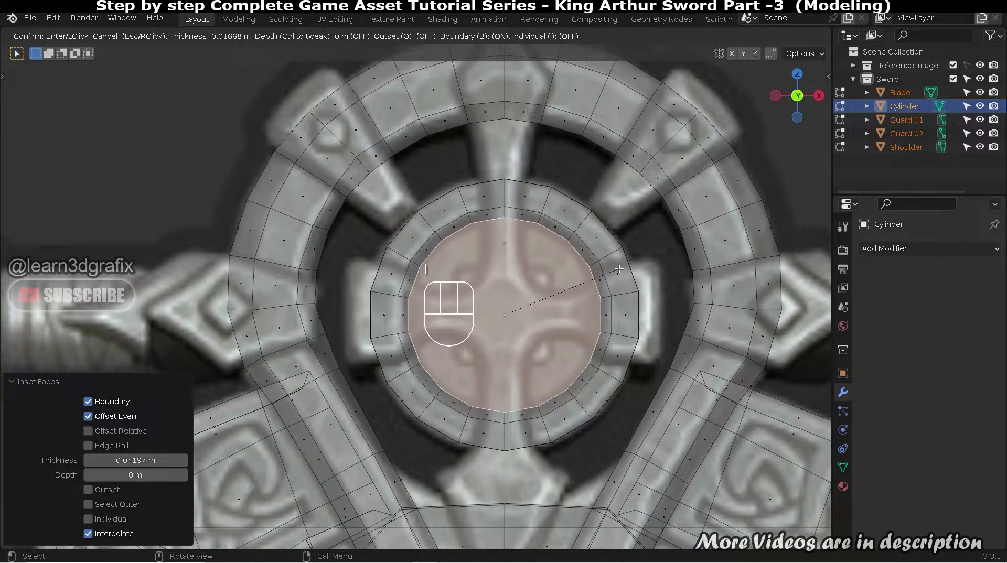
left_click(617, 271)
Move the inner front face about 0.013 m inward along Y to form a recess.
middle_click_drag(459, 287, 566, 317)
key("alt+z")
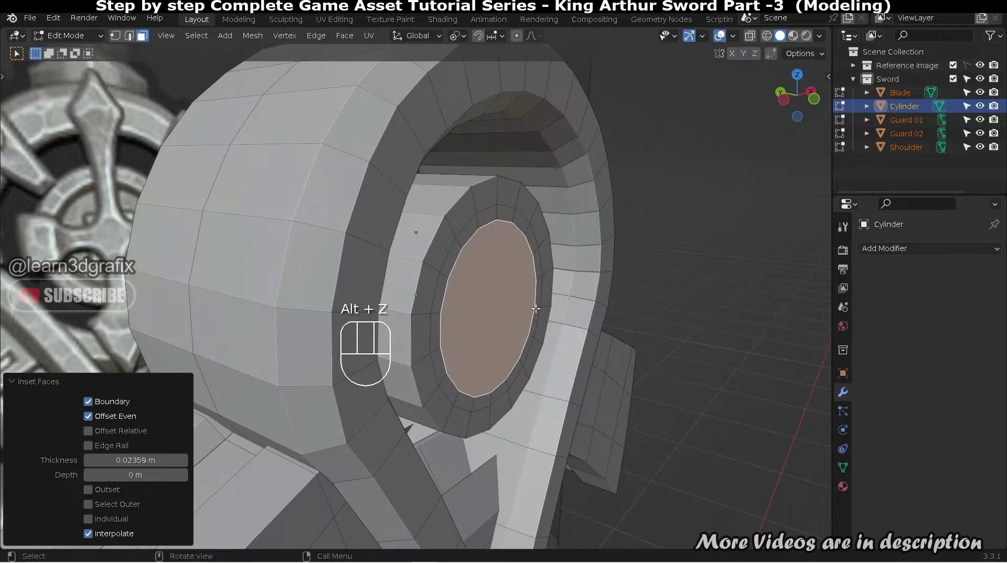
key("g")
key("y")
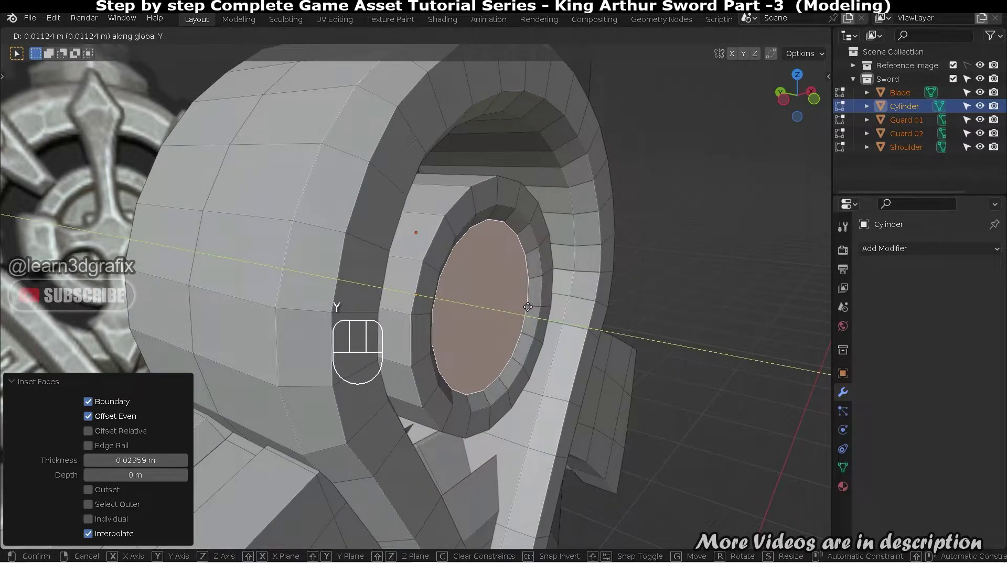
left_click(525, 307)
scroll(525, 307, "down", 2)
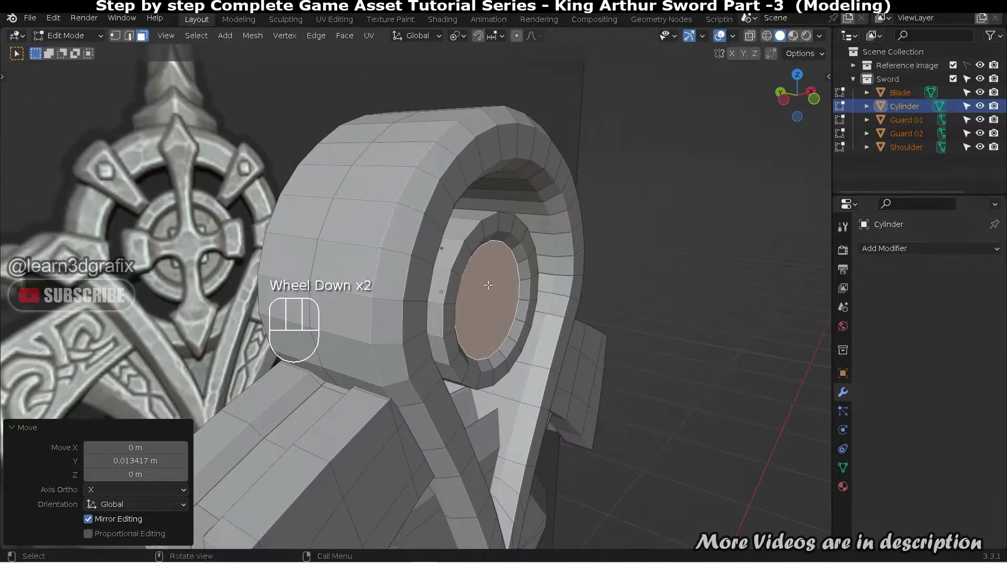
scroll(498, 283, "up", 2)
Edit the central cylinder alone, without the other sword parts, and select its whole mesh.
key("Tab")
middle_click_drag(470, 260, 536, 263)
left_click(643, 231)
left_click(496, 236)
scroll(472, 241, "down", 2)
key("Tab")
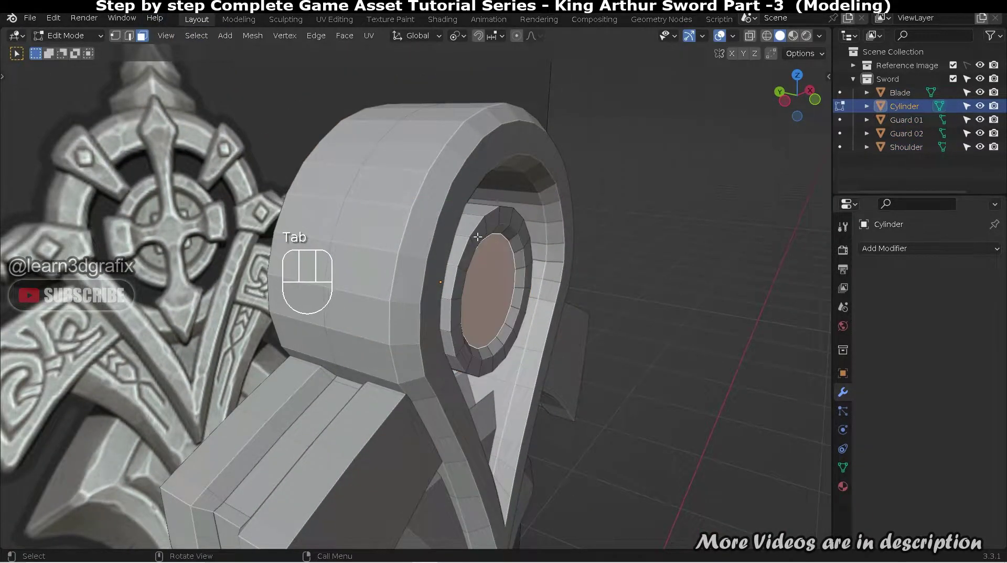
key("a")
Symmetrize the cylinder mesh along its depth, choosing the direction that copies the front recess onto the back.
left_click(252, 36)
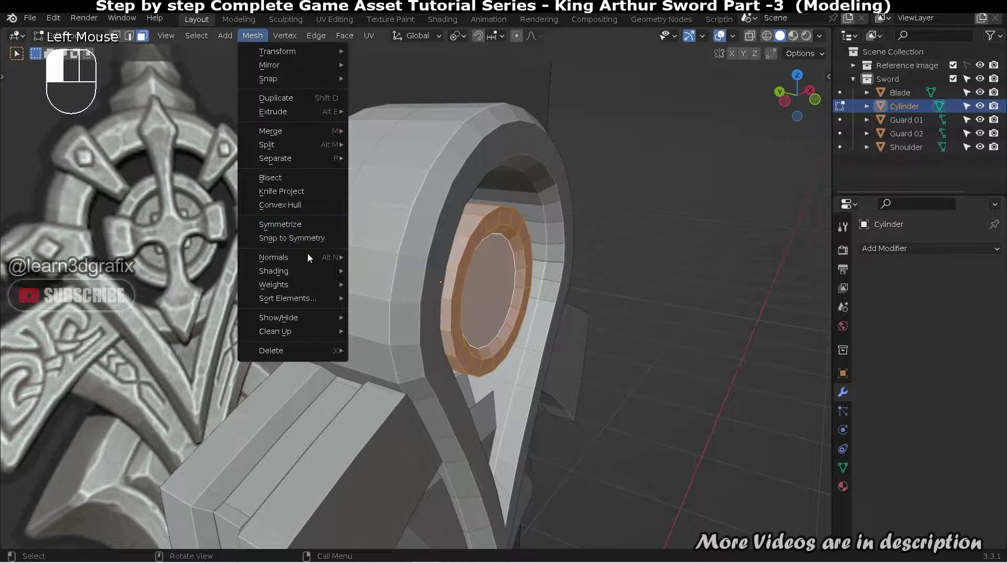
left_click(284, 223)
left_click(135, 519)
left_click(158, 506)
middle_click_drag(173, 461, 362, 399)
left_click(123, 519)
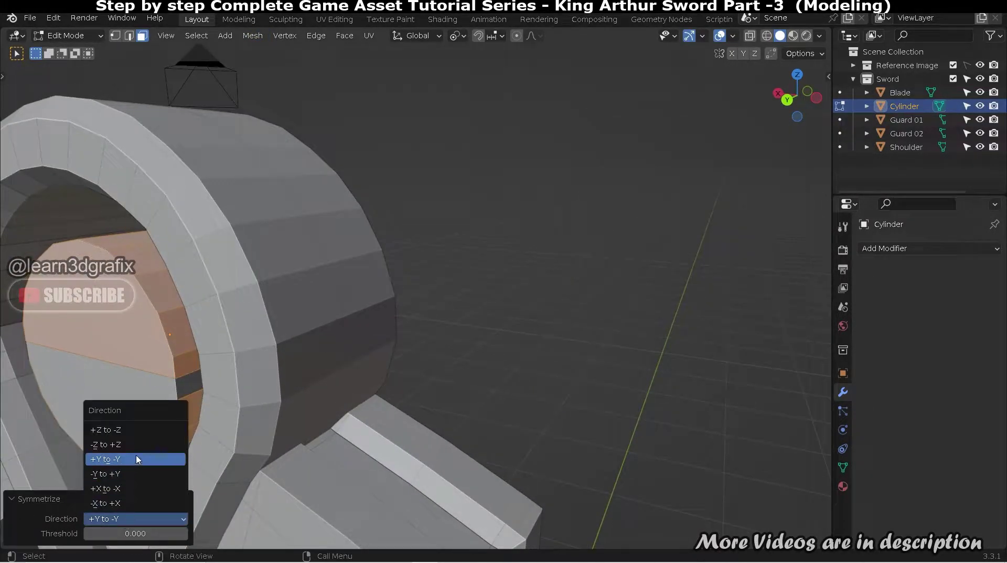
left_click(133, 446)
left_click(130, 521)
left_click(124, 420)
middle_click_drag(10, 399, 309, 273)
middle_click_drag(440, 303, 408, 307)
middle_click_drag(407, 306, 622, 328, "shift")
left_click(800, 194)
key("Tab")
Rename the cylinder object as Center piece.
mouse_move(545, 286)
middle_mouse_down()
mouse_move(575, 291)
mouse_move(531, 295)
middle_mouse_up()
scroll(531, 295, "down", 2)
left_click(531, 291)
key("F2")
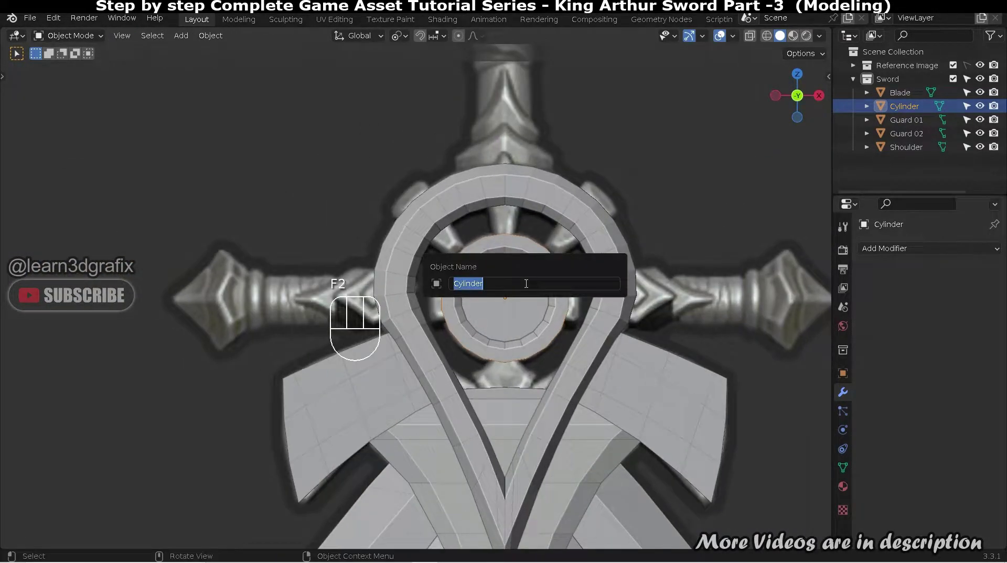
key("Caps_Lock")
type("center piece")
key("Return")
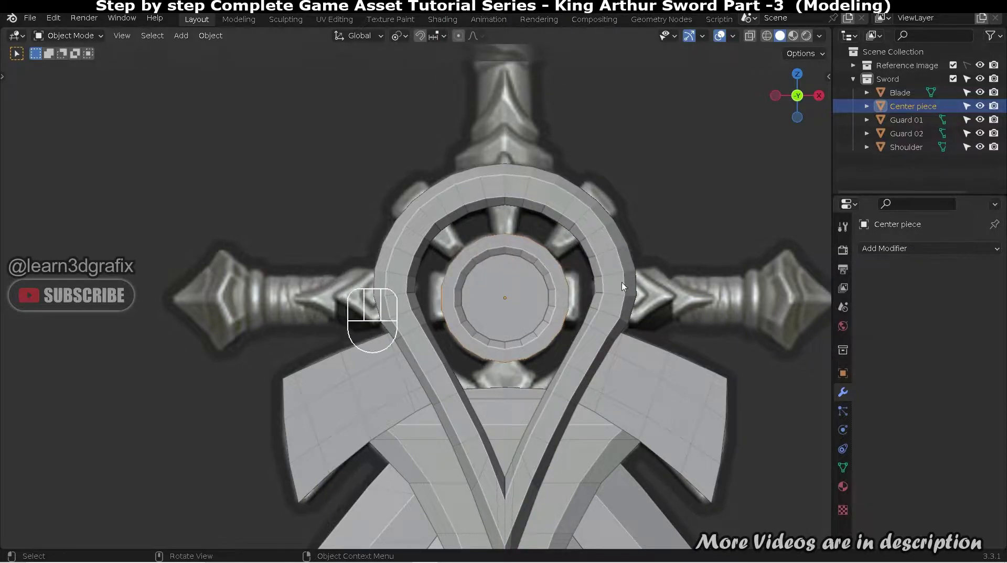
Hide the Center piece, Guard 02, Shoulder, Blade and Guard 01 objects to expose the reference image.
left_click(980, 106)
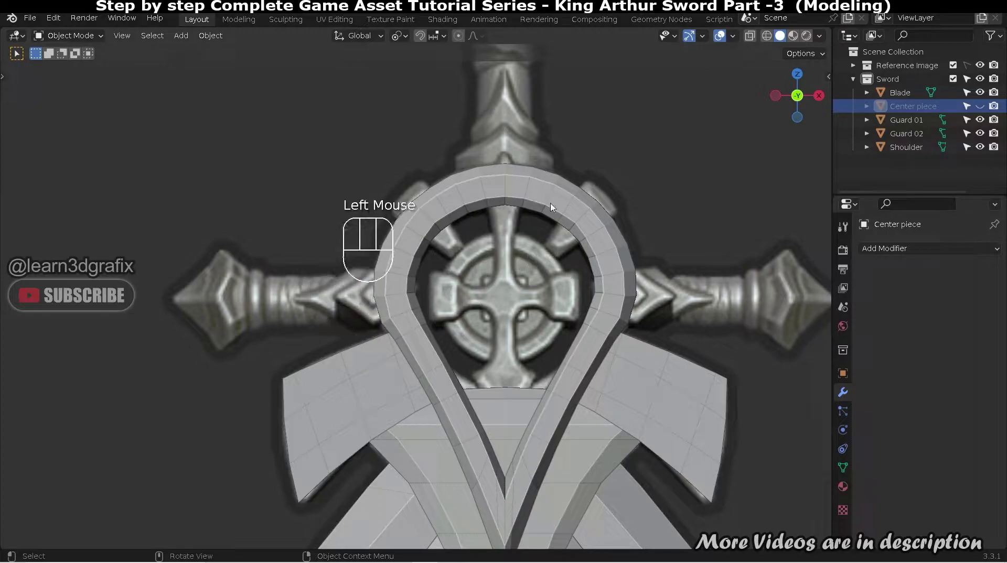
left_click(906, 133)
left_click(980, 134)
scroll(671, 328, "down", 2)
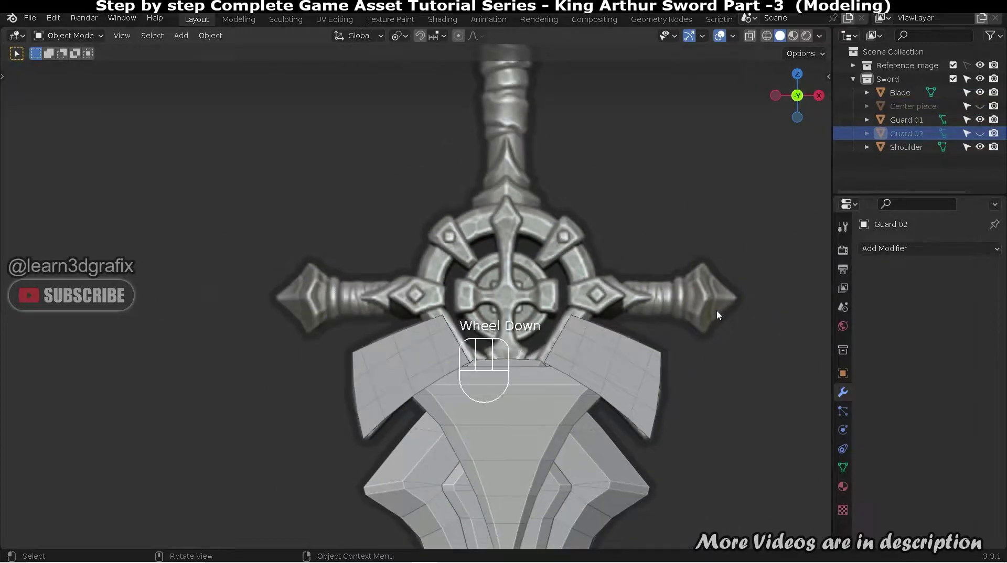
left_click(979, 147)
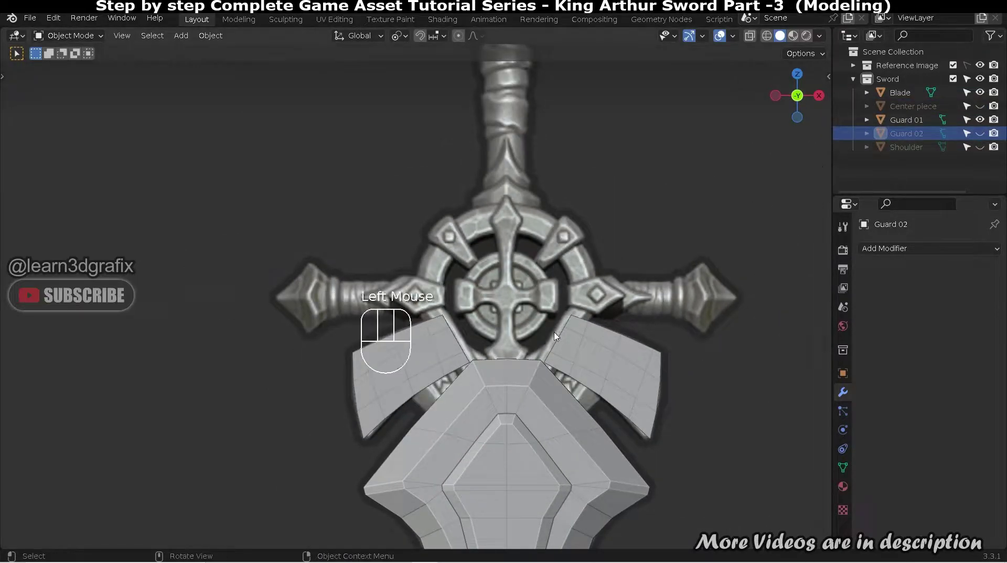
left_click(979, 92)
left_click(980, 119)
scroll(514, 283, "up", 2)
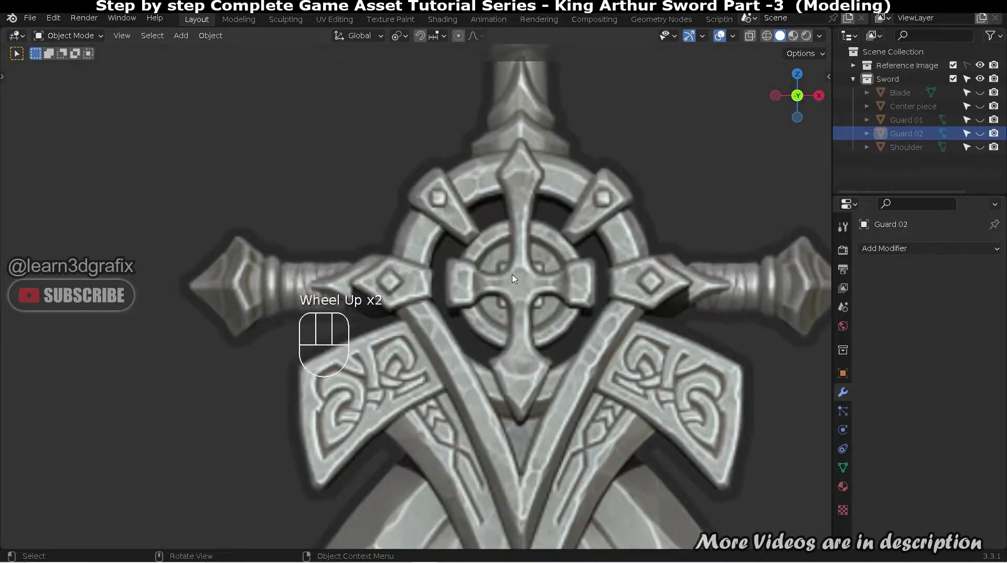
Add a plane and rotate it 90° about the X axis to face the front view.
scroll(557, 278, "down", 7)
key("shift+a")
mouse_move(556, 281)
left_click(656, 282)
key("r")
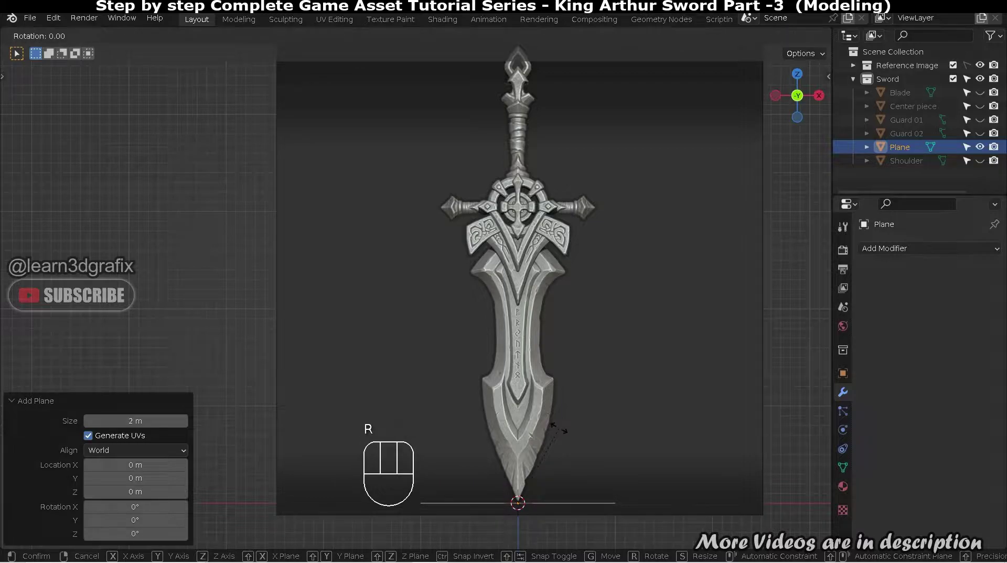
key("x")
key("9")
key("0")
left_click(559, 432)
Scale the plane down, move it up along Z over the reference's cross ornament and make it see-through.
key("s")
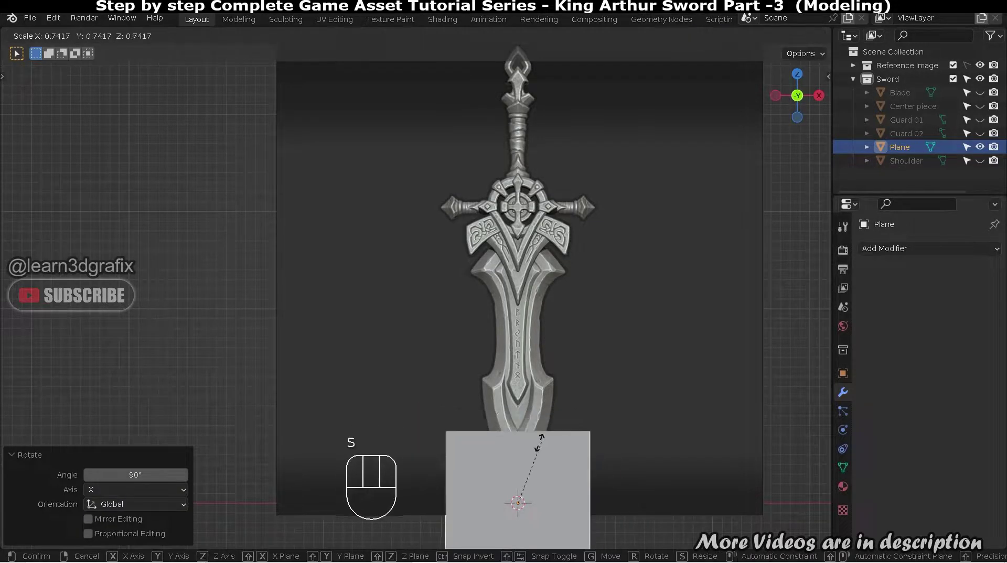
left_click(502, 485)
key("g")
key("z")
left_click(519, 175)
scroll(519, 172, "up", 7)
key("alt+z")
scroll(519, 172, "down", 2)
middle_click_drag(524, 175, 533, 222, "shift")
Merge all of the plane's vertices except the upper-right one at their center, leaving a single edge.
key("Tab")
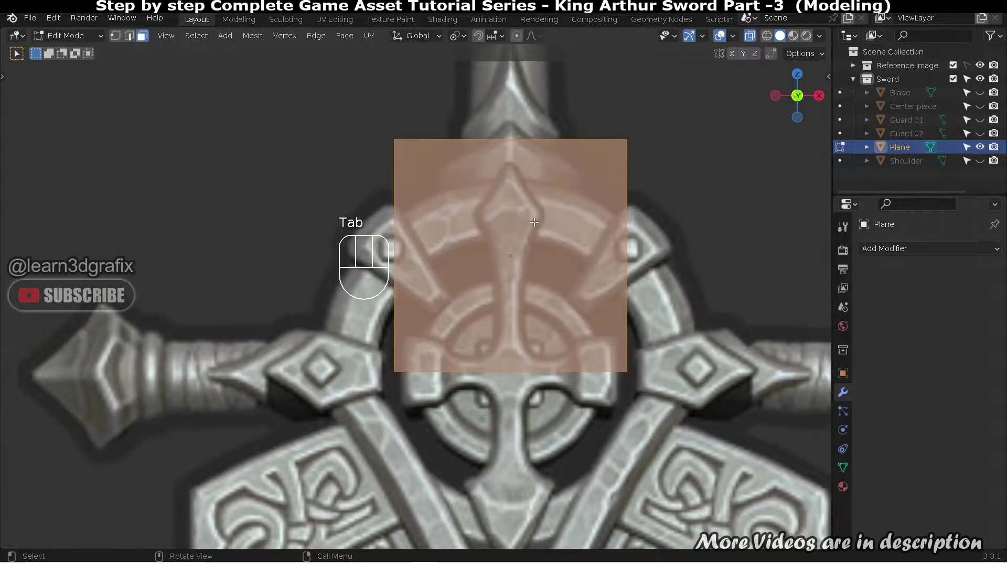
key("1")
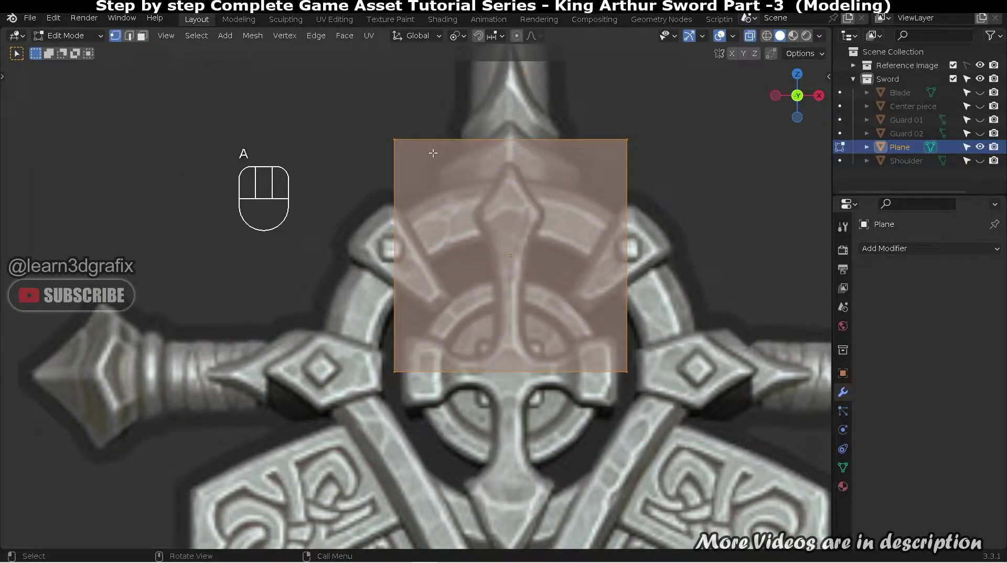
left_click(629, 141, "shift")
left_click(629, 140, "shift")
key("m")
left_click(576, 195)
Move the edge's two vertices onto the cross ornament's top tip and the right corner of its pointed head.
left_click(464, 296)
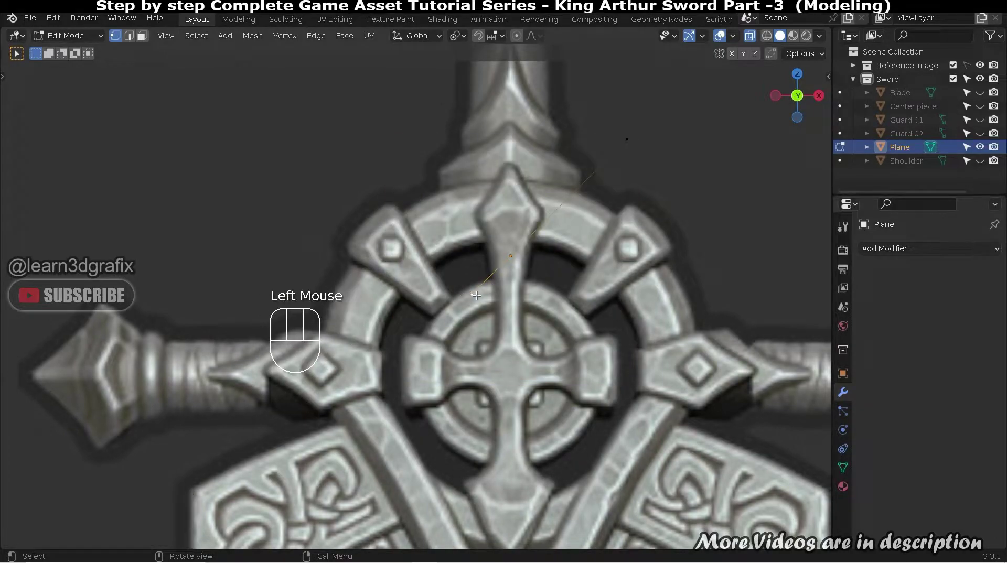
key("g")
left_click(516, 166)
key("g")
left_click(555, 220)
scroll(555, 221, "up", 4)
scroll(555, 220, "down", 2)
Extrude three vertices down the right side of the cross's upper shaft to the inner corner at the arm.
key("e")
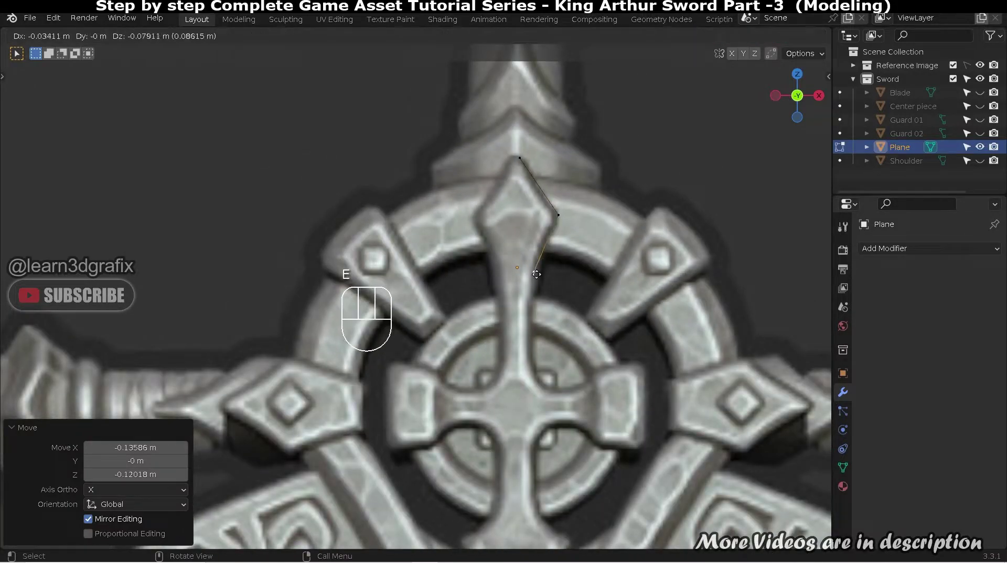
left_click(536, 262)
key("e")
left_click(536, 370)
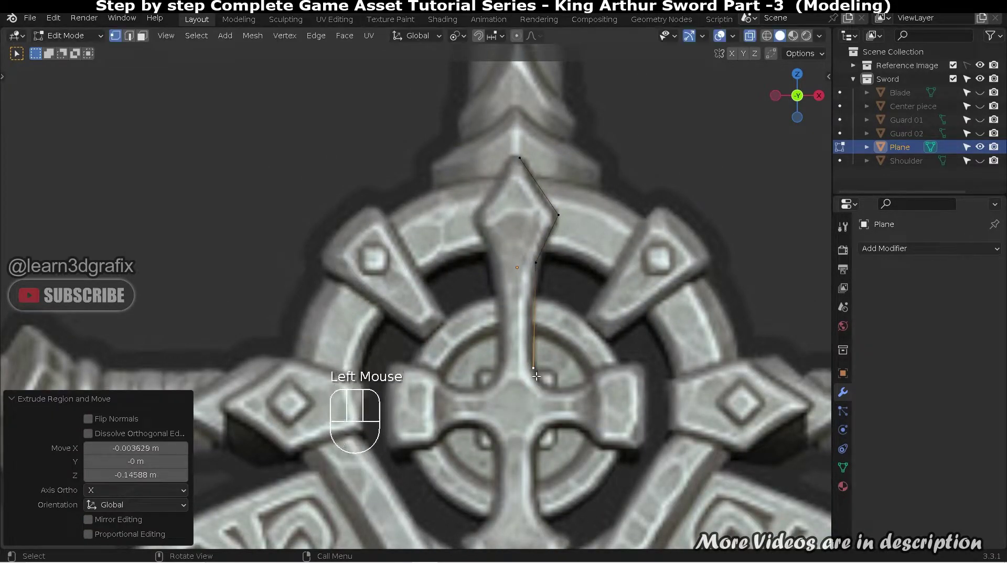
scroll(535, 369, "up", 3)
key("e")
left_click(551, 397)
Extrude three vertices along the upper outline of the cross's right arm to its outer upper corner.
key("e")
left_click(610, 403)
key("e")
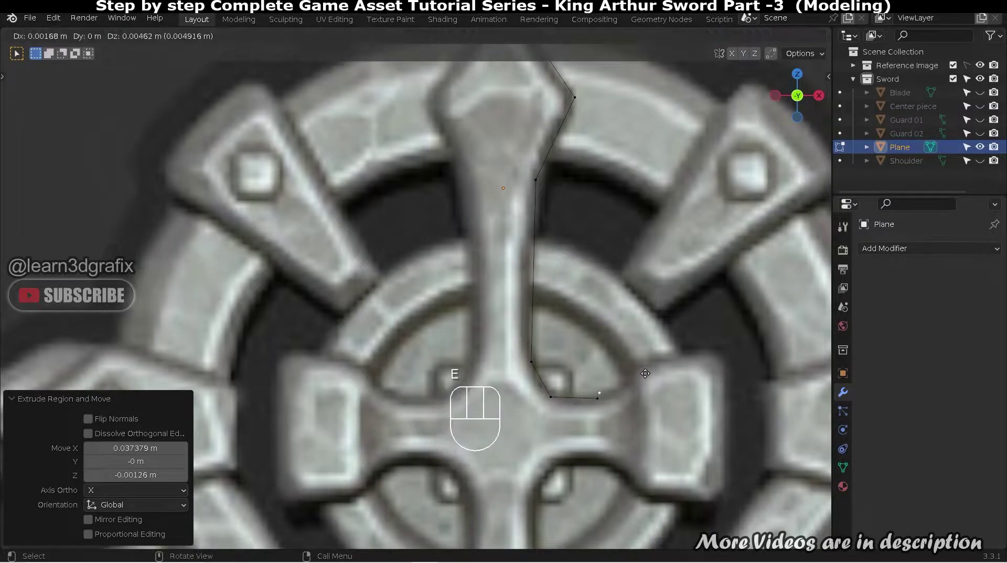
left_click(684, 347)
key("e")
left_click(770, 337)
Extrude a vertex about 0.07 m down the right arm's outer end, and another back to the cross's center.
scroll(644, 374, "down", 3)
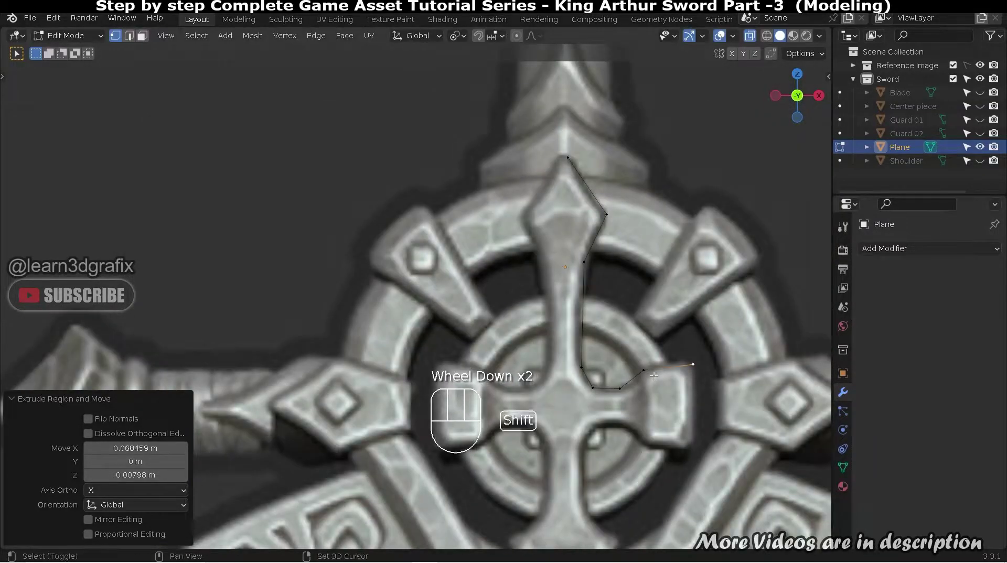
middle_click_drag(628, 376, 610, 313, "shift")
scroll(663, 327, "up", 1)
scroll(663, 327, "up", 1)
key("e")
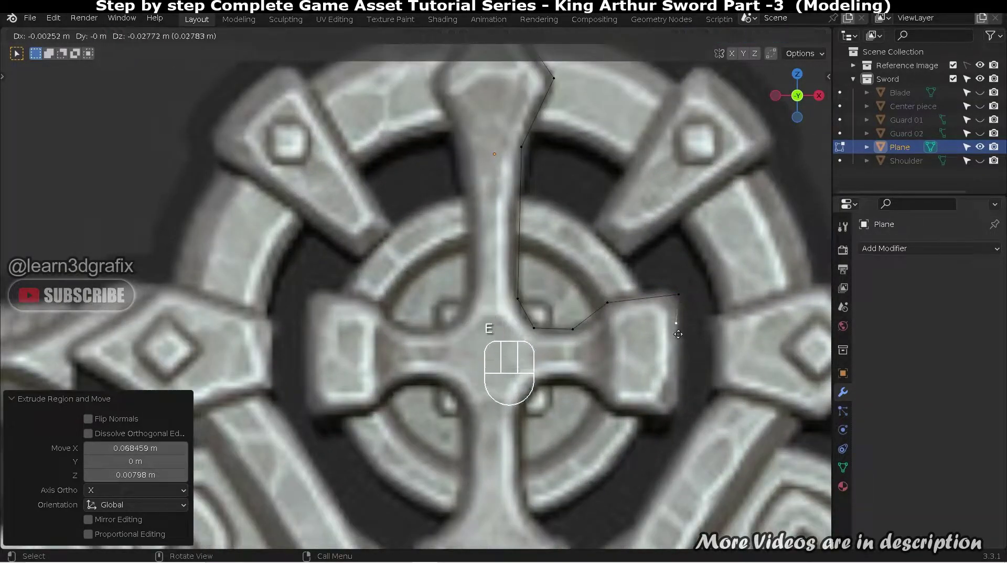
left_click(681, 372)
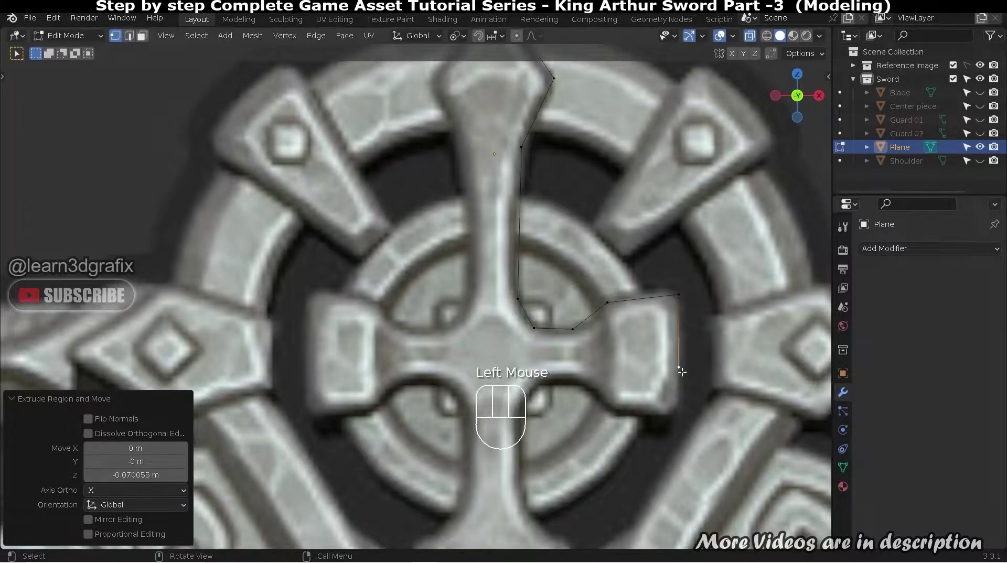
key("e")
left_click(502, 365)
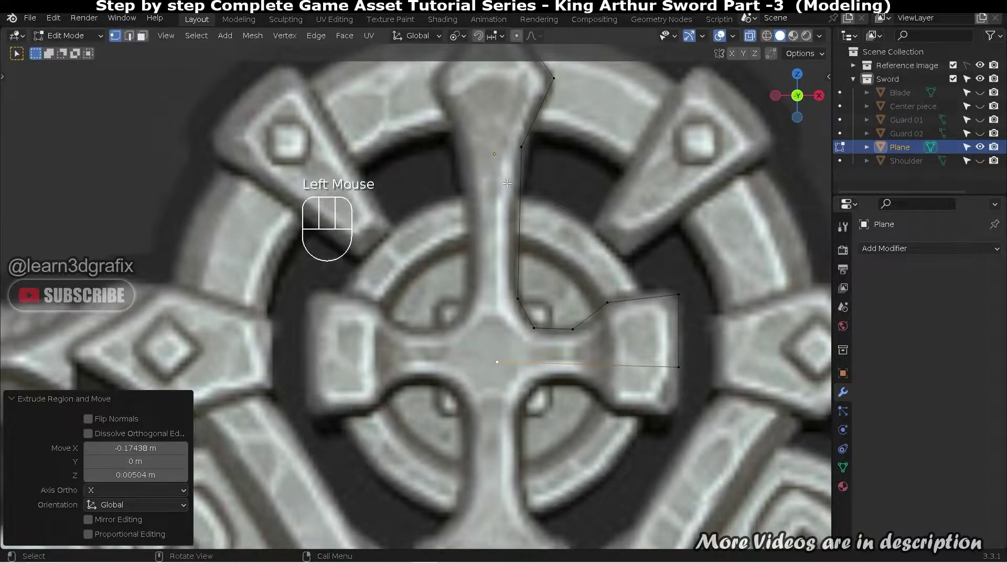
Extrude the center vertex up to the cross's top tip and merge the two tip vertices at center.
middle_click_drag(505, 95, 534, 228, "shift")
key("e")
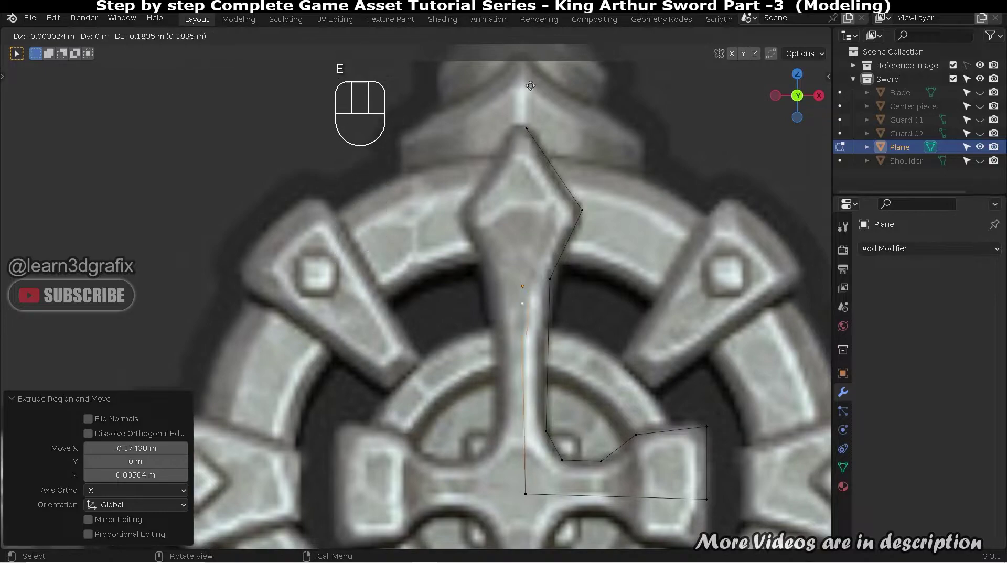
left_click(527, 132)
left_click(525, 132, "shift")
key("m")
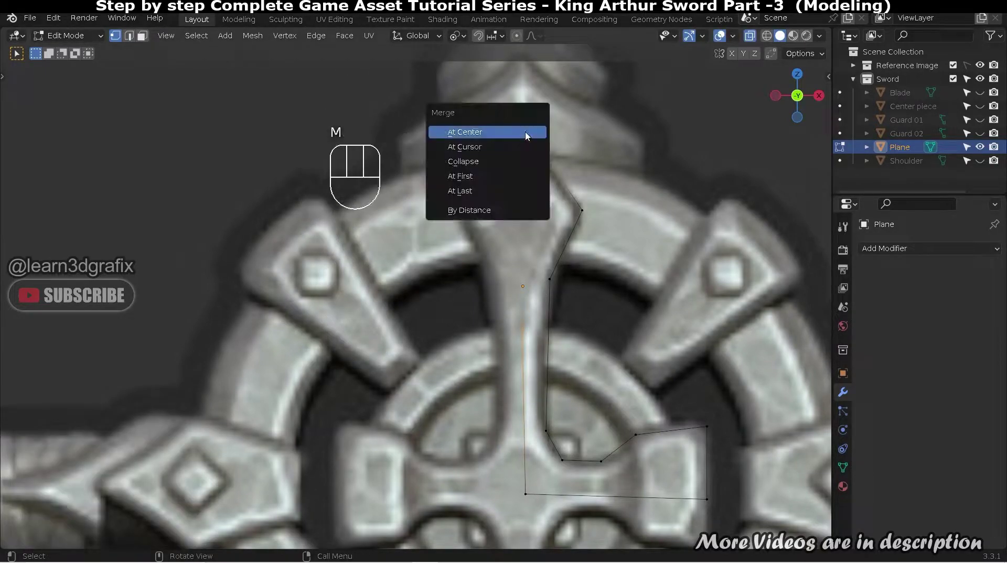
left_click(525, 136)
Move the outline's top tip vertex and center vertex slightly left onto the cross's vertical centerline.
left_click(526, 229)
key("g")
left_click(522, 125)
left_click(526, 496)
key("g")
left_click(519, 501)
scroll(556, 167, "up", 1)
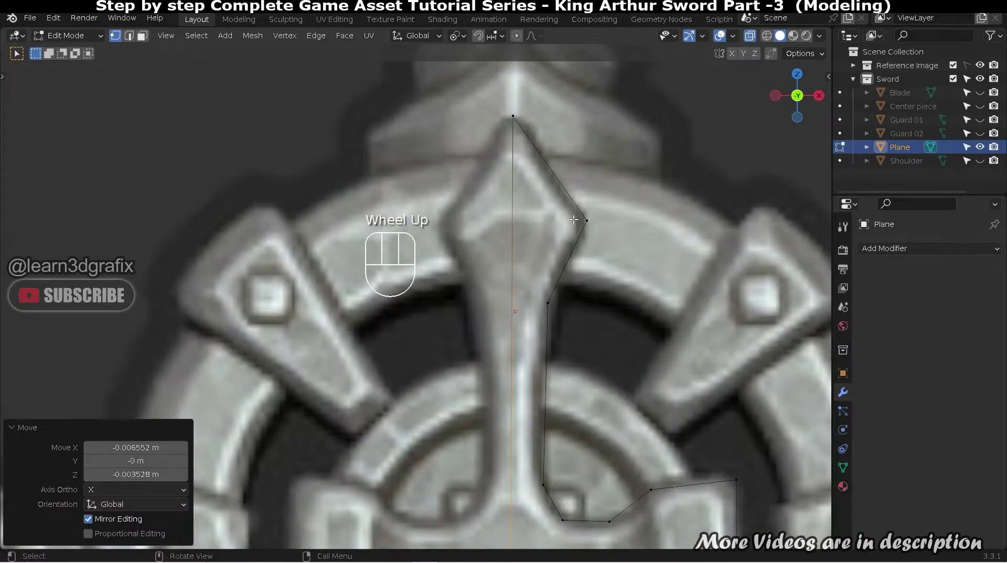
scroll(551, 236, "down", 2)
scroll(543, 361, "up", 2)
scroll(588, 363, "up", 1)
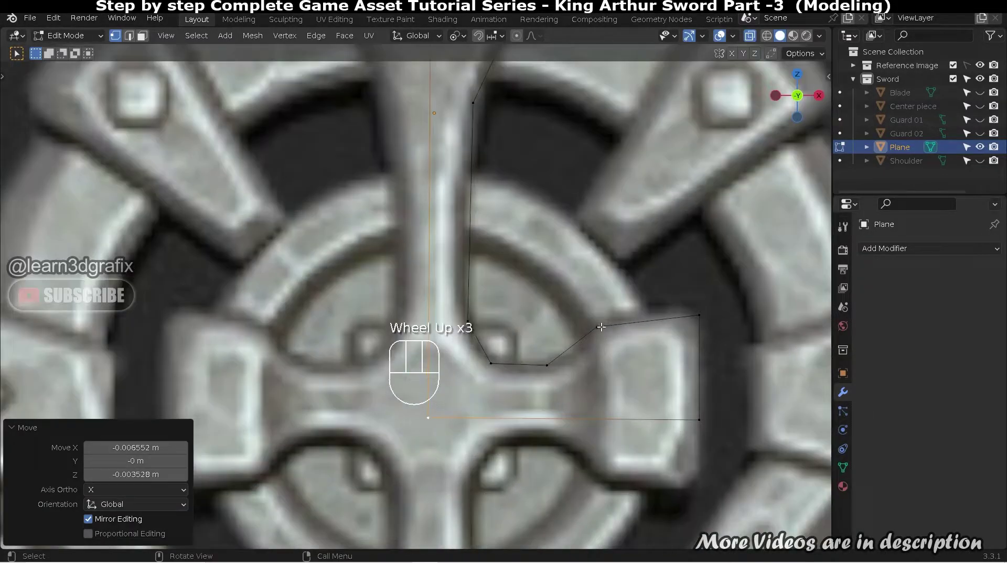
Move the upper outer corner vertex of the cross's right arm up about 0.007 m.
left_click(598, 329)
left_click(701, 314)
key("g")
left_click(699, 302)
scroll(614, 318, "down", 2)
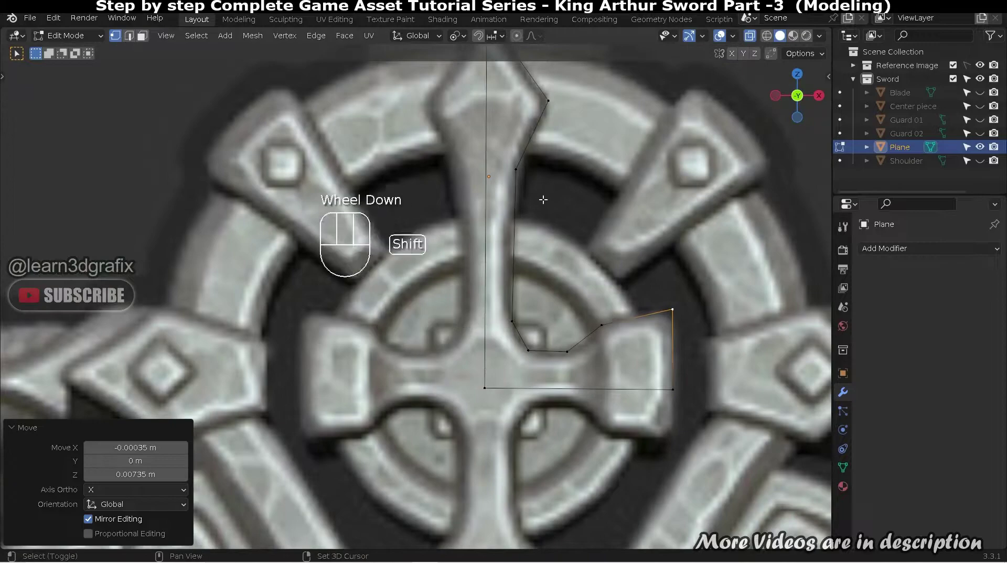
middle_click_drag(542, 200, 551, 258, "shift")
scroll(548, 257, "down", 1)
Fill the whole quarter-cross outline with a face and turn off X-ray.
key("Tab")
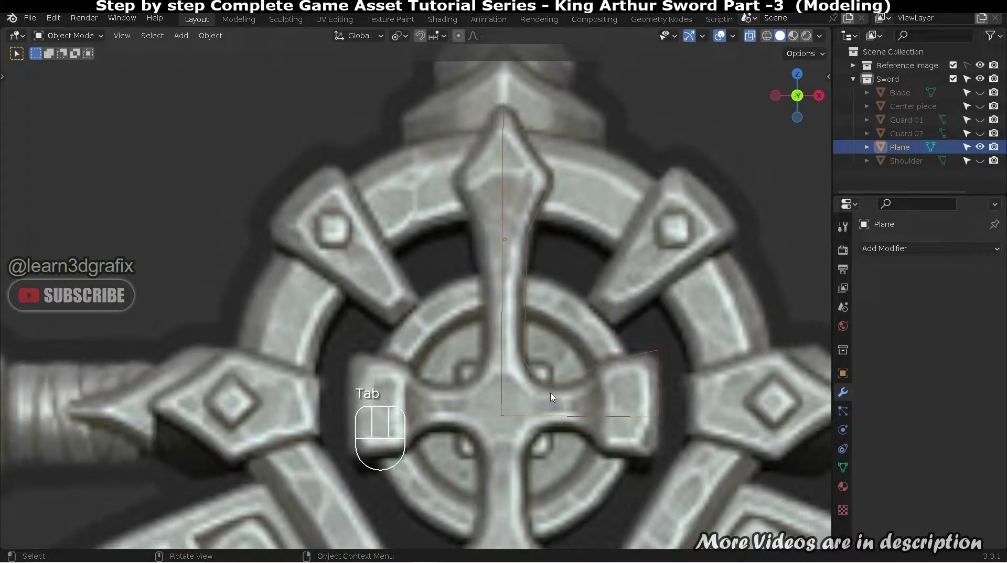
key("Tab")
key("a")
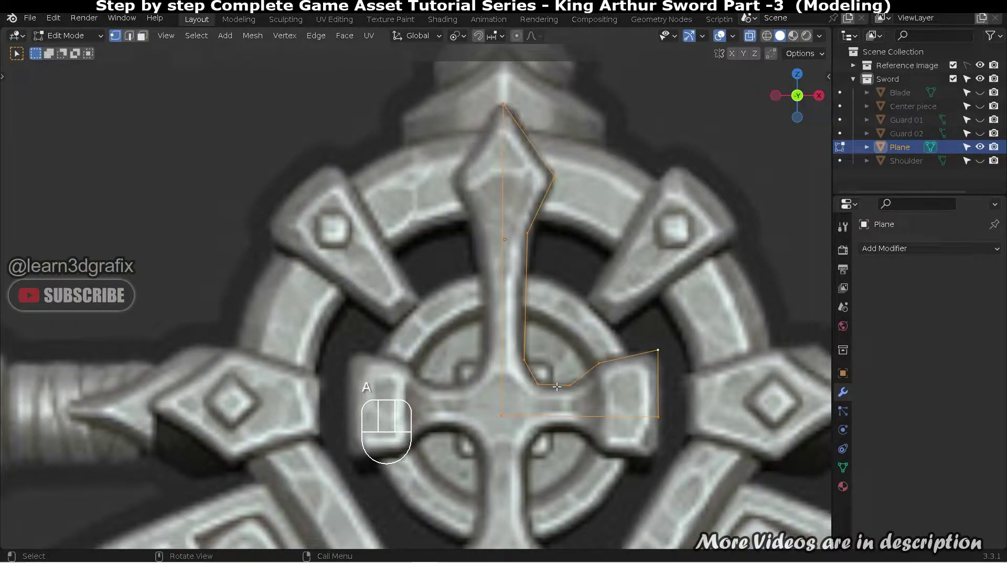
key("f")
scroll(557, 387, "down", 1)
key("alt+z")
left_click(567, 283)
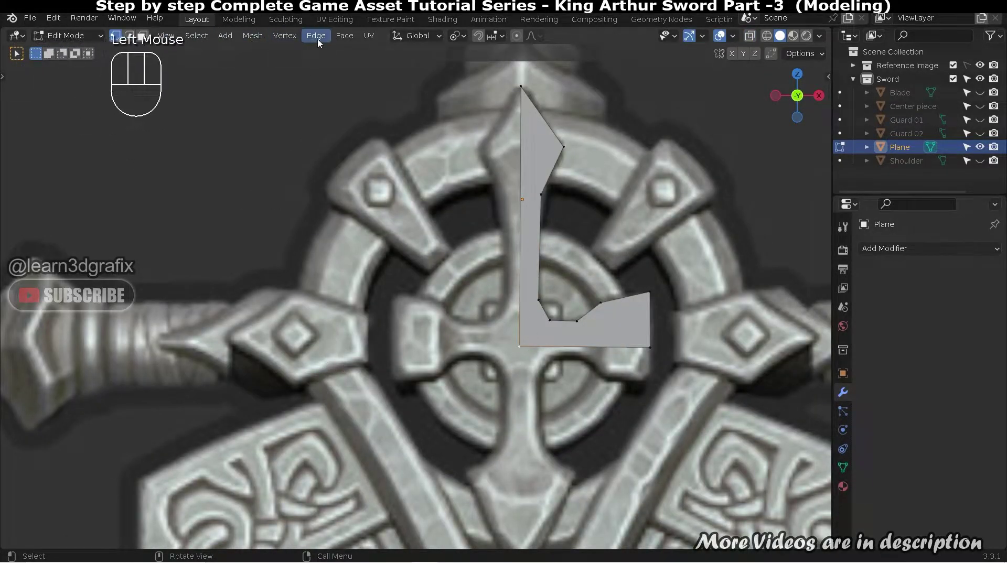
Snap the 3D cursor to the inner corner at the cross's center and set the plane's origin to it.
scroll(520, 344, "up", 5)
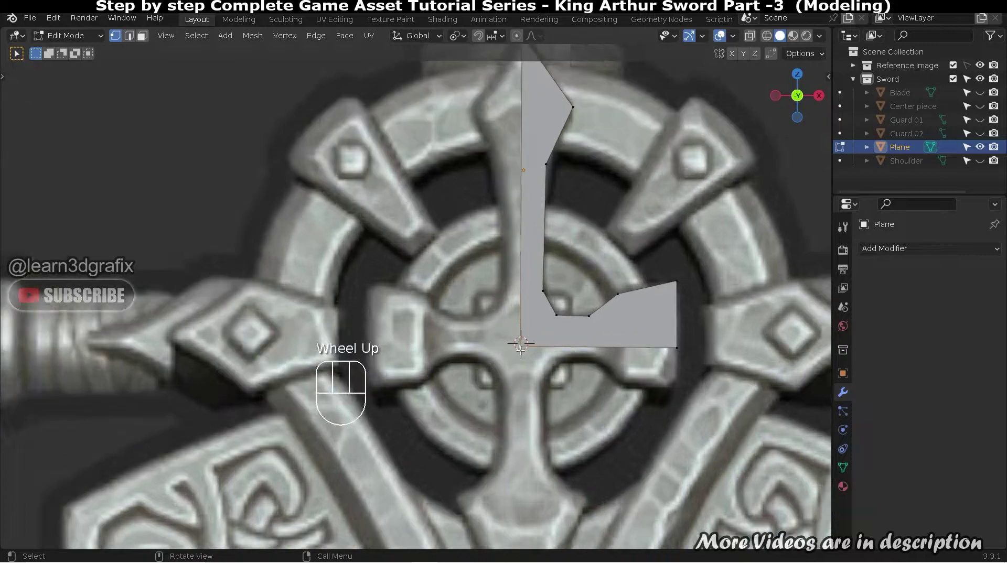
key("ctrl+z")
scroll(530, 341, "down", 1)
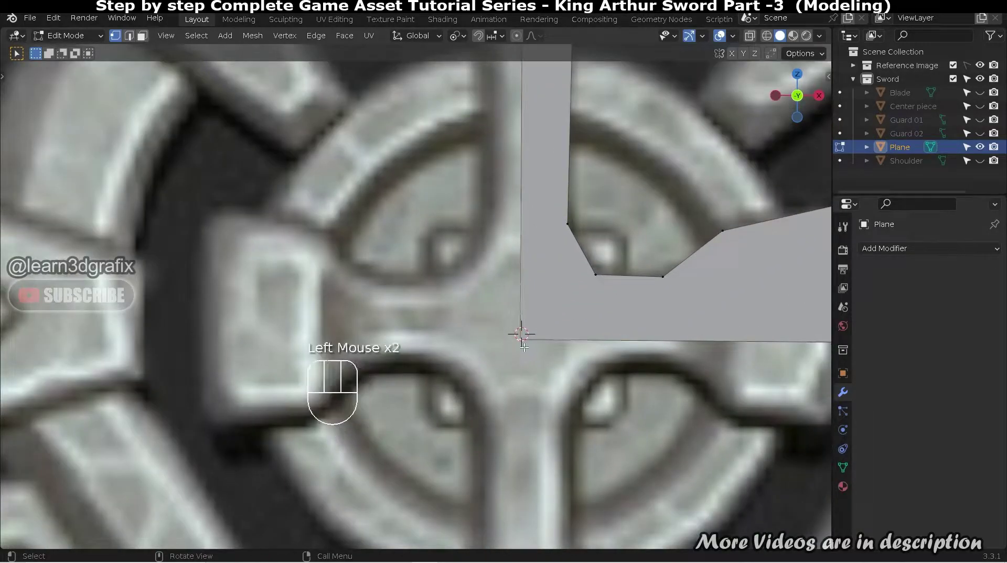
key("shift+s")
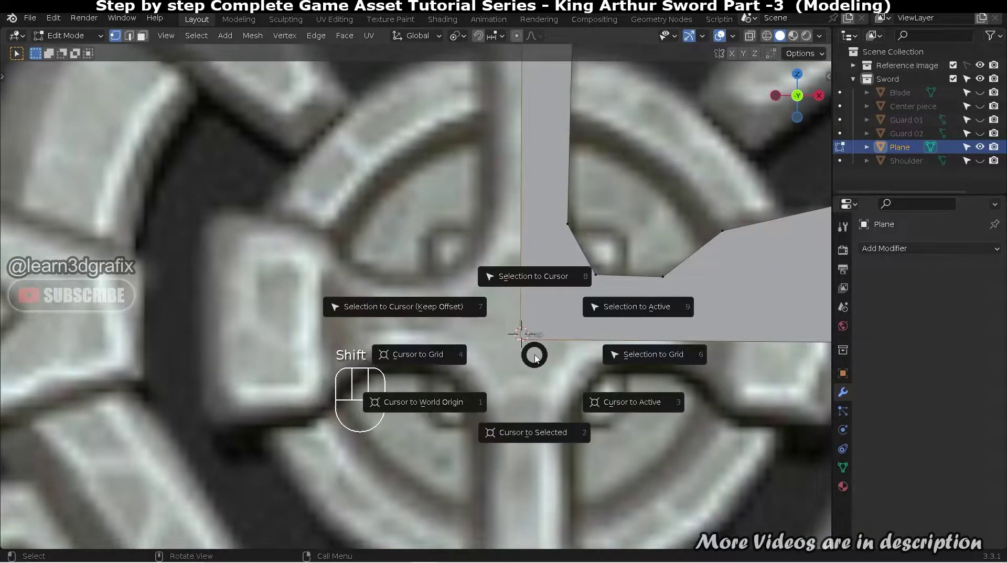
left_click(540, 399)
scroll(540, 398, "down", 3)
key("Tab")
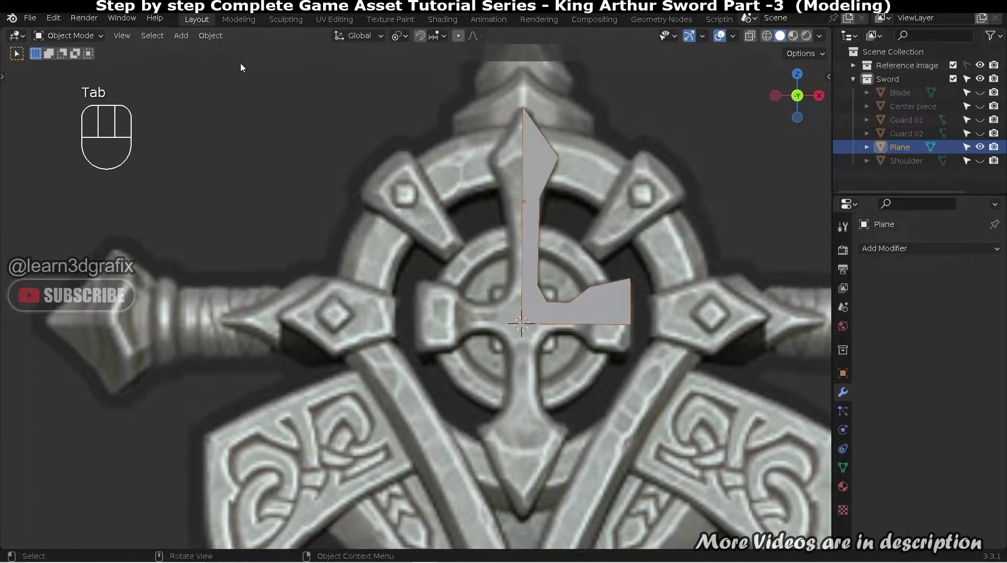
left_click(211, 36)
mouse_move(257, 70)
left_click(409, 97)
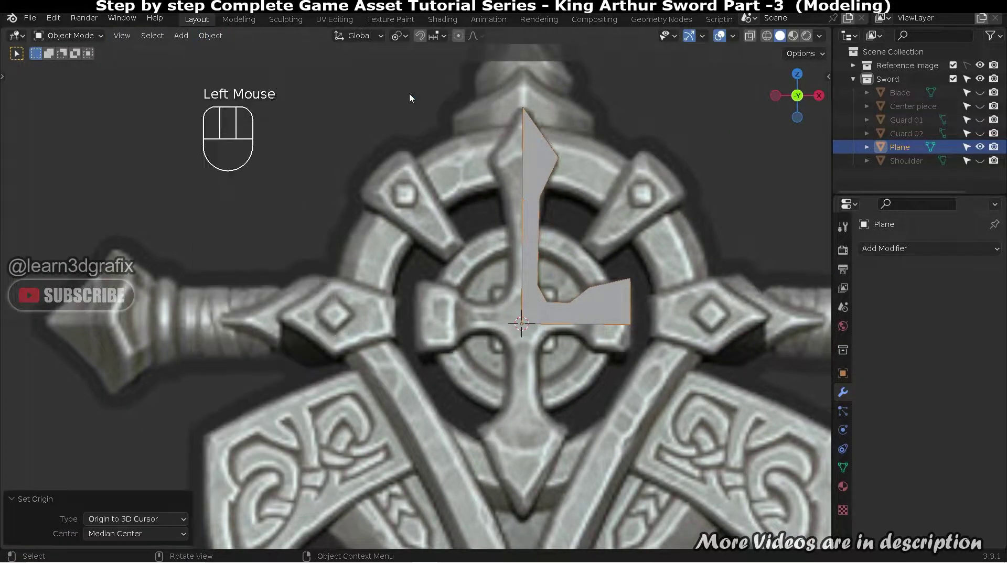
Reset the 3D cursor to the world origin.
scroll(547, 329, "up", 1)
scroll(528, 321, "down", 2)
scroll(536, 324, "up", 1)
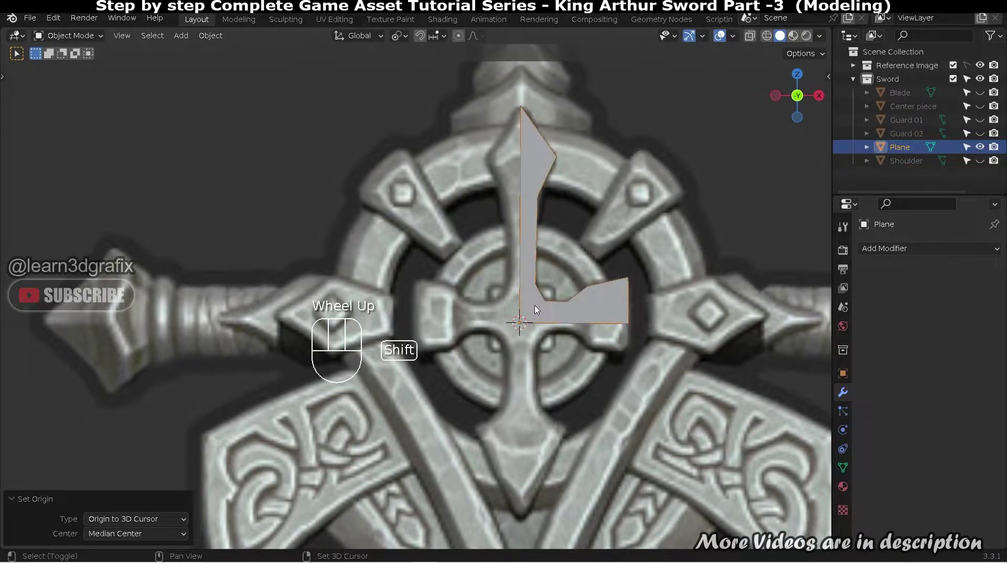
key("shift+c")
scroll(322, 307, "up", 9)
middle_click_drag(321, 307, 398, 301, "shift")
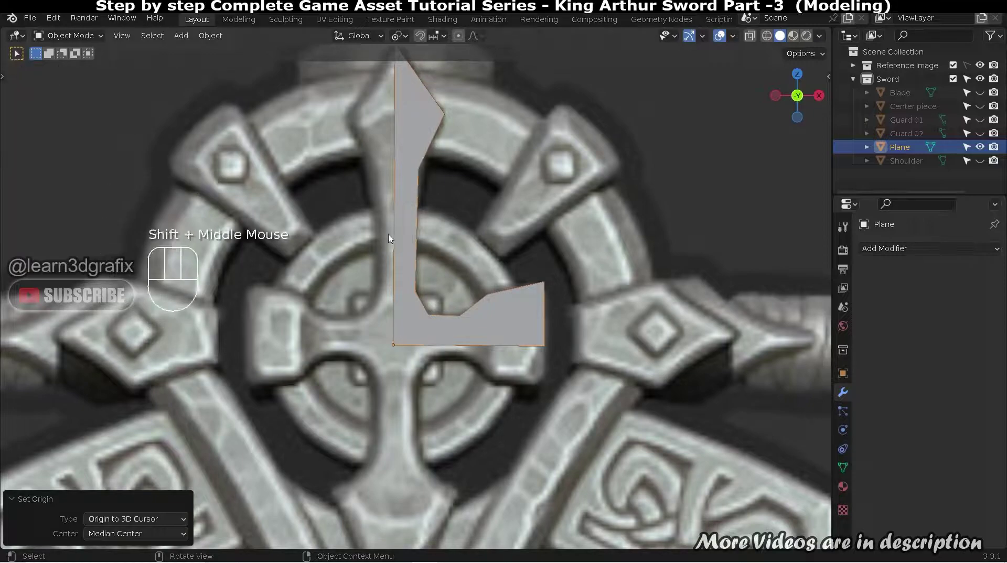
Symmetrize the quarter-cross face with direction +X to -X.
key("Tab")
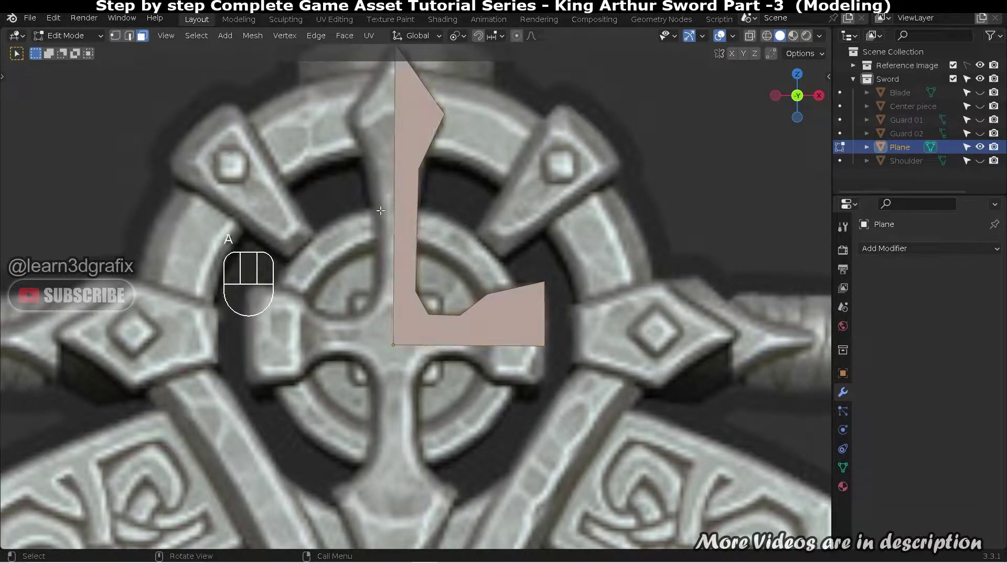
left_click(261, 42)
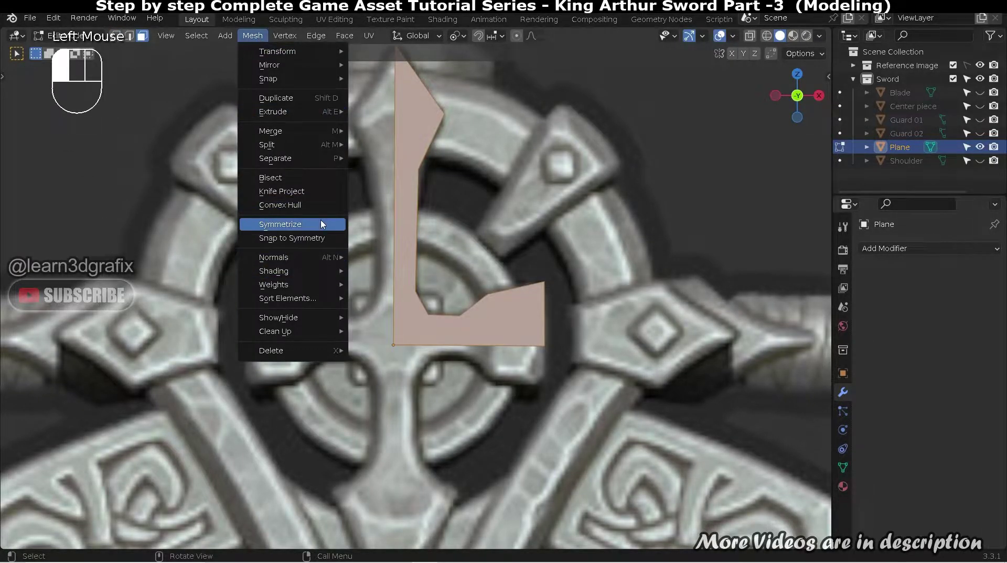
left_click(323, 225)
left_click(124, 519)
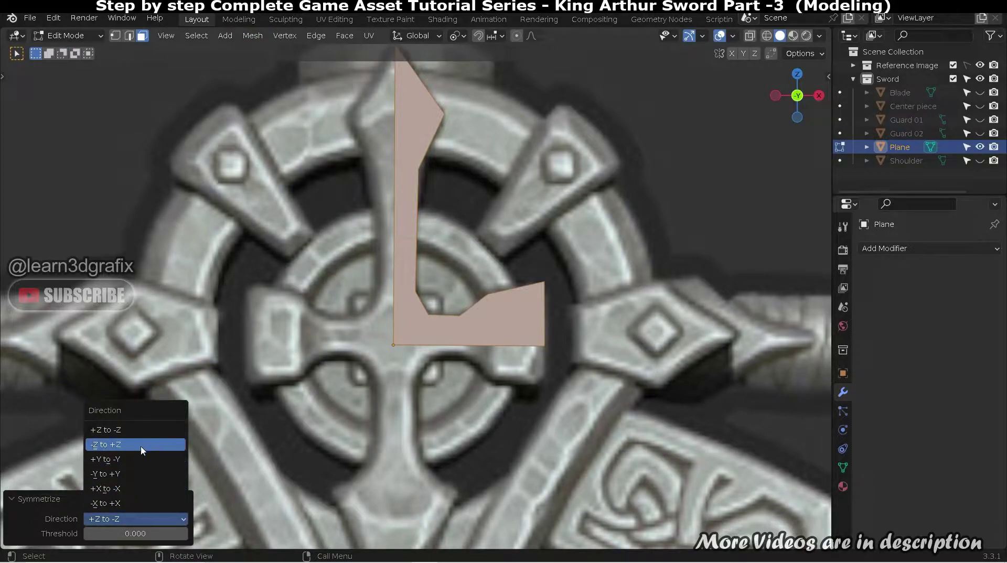
left_click(138, 488)
middle_click_drag(399, 314, 399, 363, "shift")
scroll(399, 363, "up", 3)
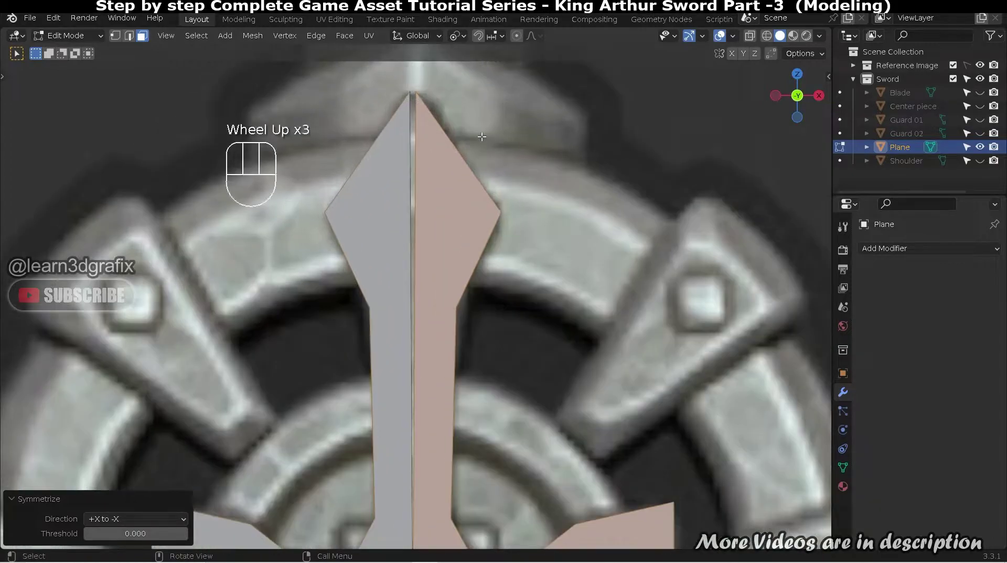
Merge the separate vertices at the cross's top tip at center.
left_click(419, 97)
key("Tab")
key("Delete")
key("ctrl+z")
key("Tab")
left_click(429, 83)
key("1")
left_click_drag(397, 73, 435, 108)
key("m")
left_click(444, 108)
scroll(446, 189, "down", 7)
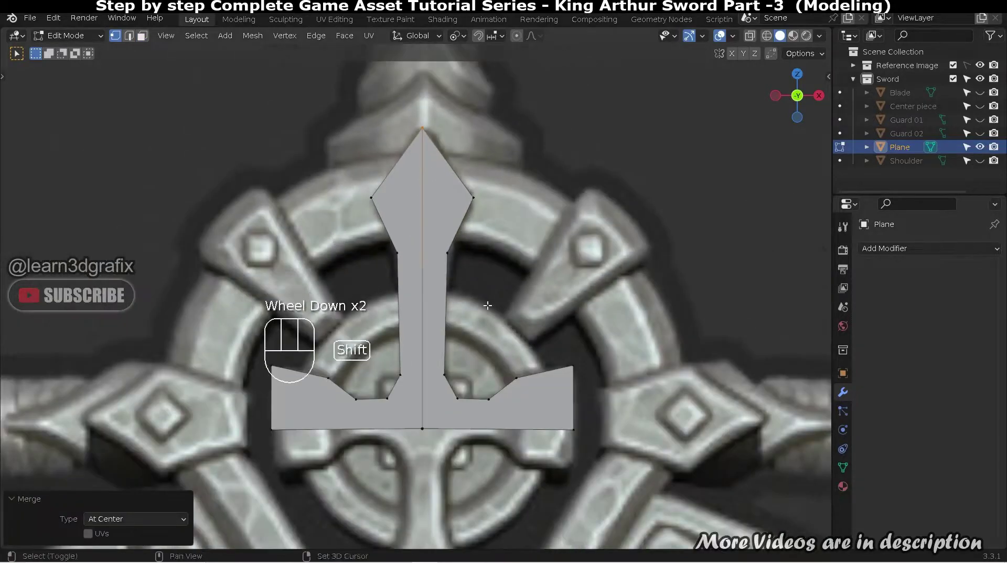
Merge the vertices at the cross's center point at center.
scroll(435, 335, "up", 2)
left_click(435, 338)
key("m")
left_click(435, 341)
left_click(447, 344)
scroll(447, 345, "down", 3)
Symmetrize the upper half of the cross onto the lower half with direction +Y to -Y.
key("Tab")
key("Tab")
key("3")
key("a")
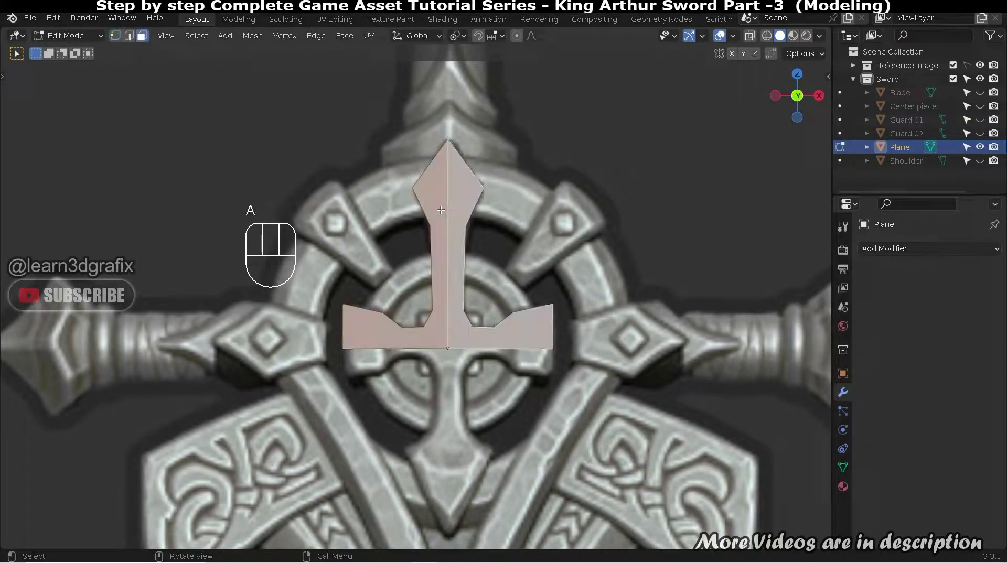
left_click(252, 35)
left_click(329, 229)
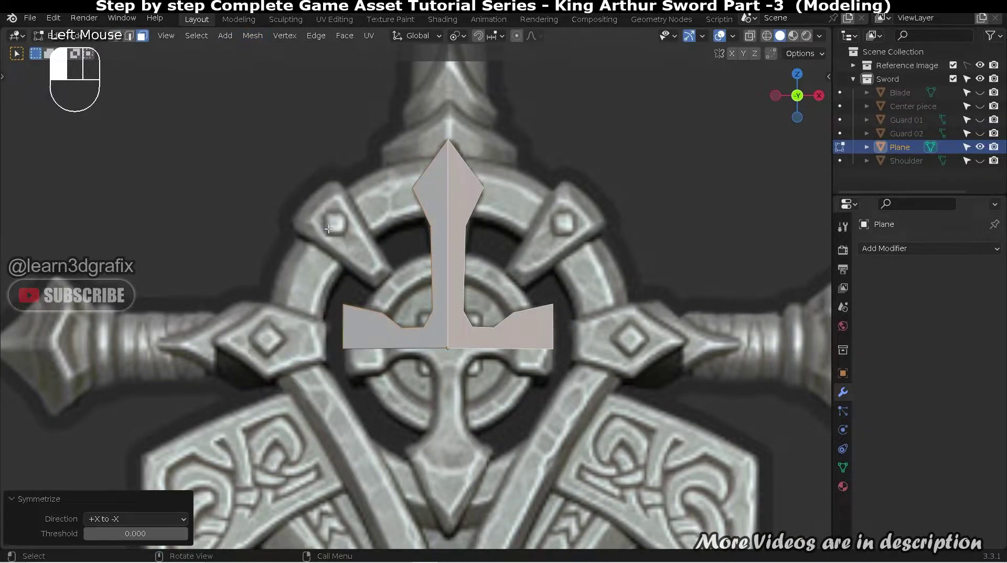
left_click(135, 519)
left_click(135, 519)
left_click(139, 518)
left_click(138, 461)
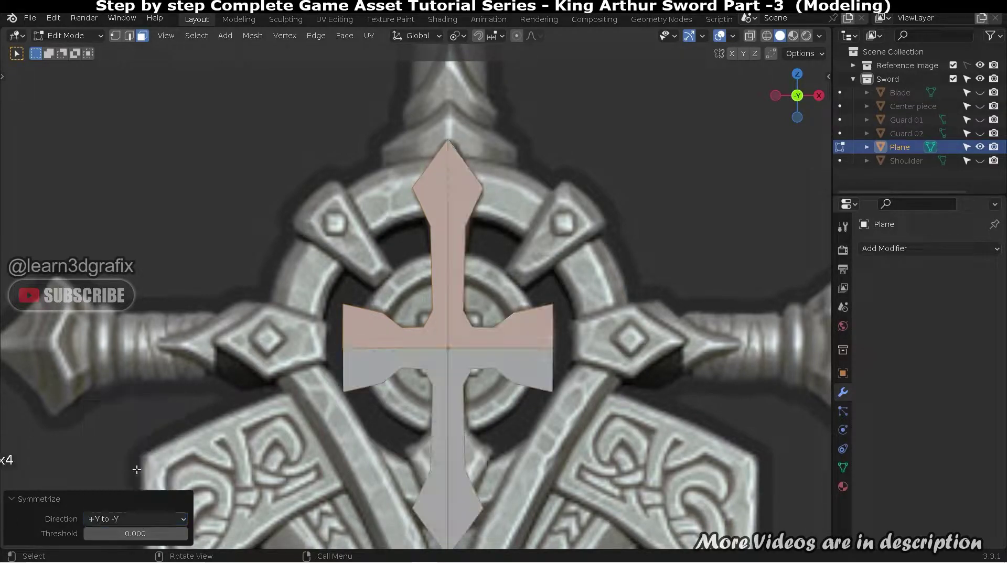
Turn on X-ray to compare the full cross with the reference image.
scroll(460, 350, "up", 5)
scroll(435, 344, "down", 3)
left_click(503, 270)
scroll(491, 305, "down", 4)
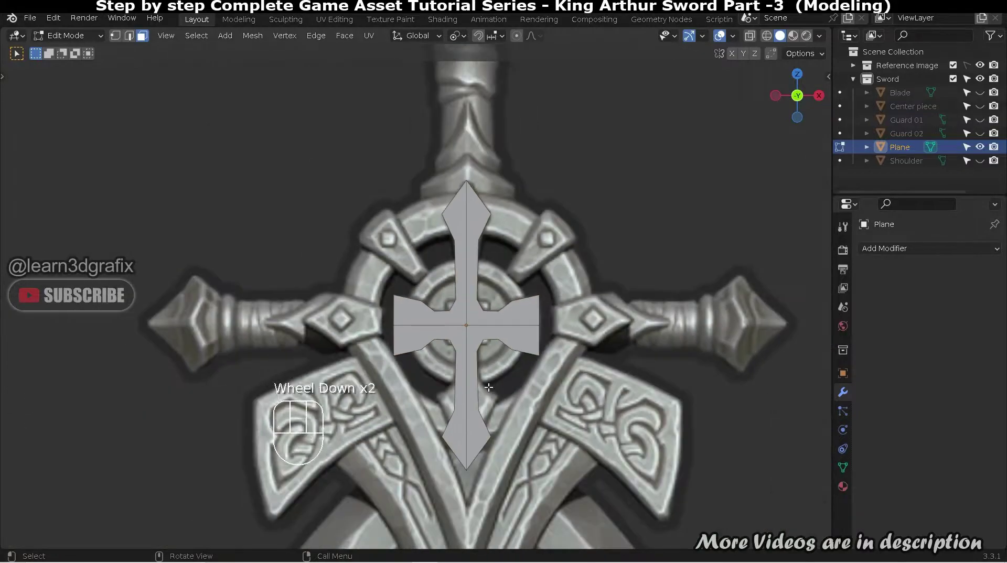
scroll(491, 387, "up", 4)
key("alt+z")
scroll(509, 311, "up", 1)
scroll(509, 311, "down", 2)
middle_click_drag(509, 311, 531, 295, "shift")
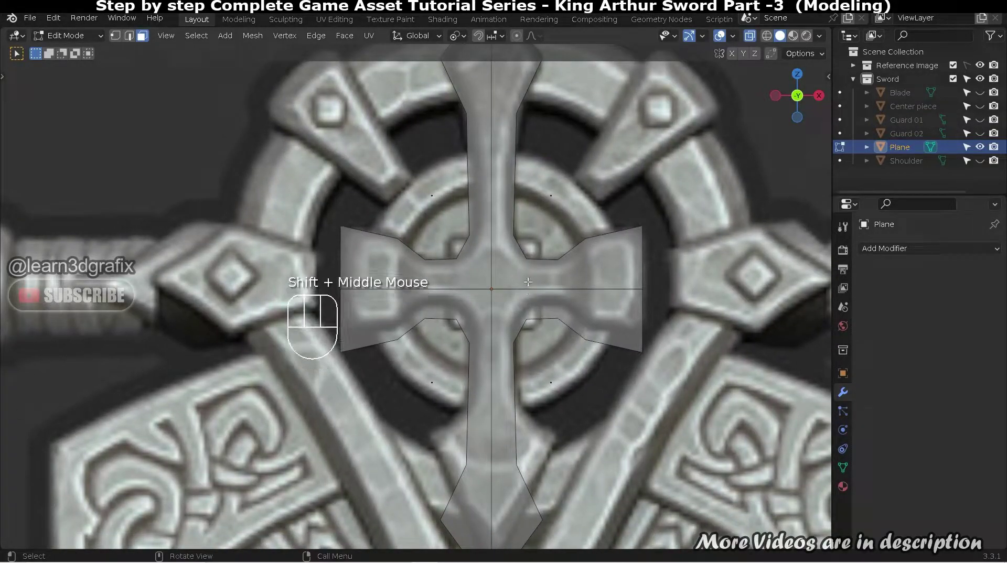
scroll(528, 282, "down", 1)
Move all vertices of the cross's lower half up about 0.02 m along Z.
key("Tab")
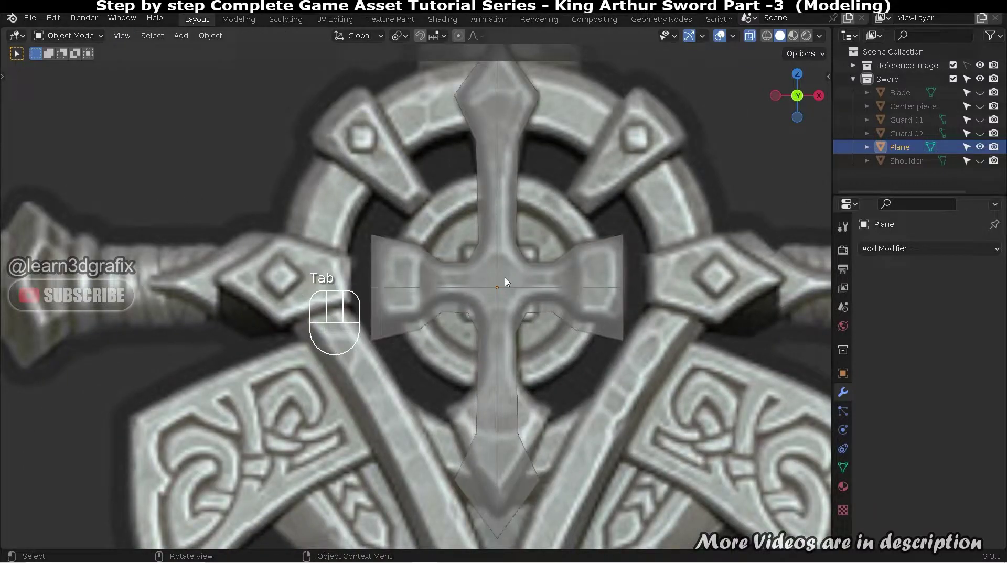
key("Tab")
scroll(506, 282, "down", 1)
left_click_drag(355, 296, 663, 504)
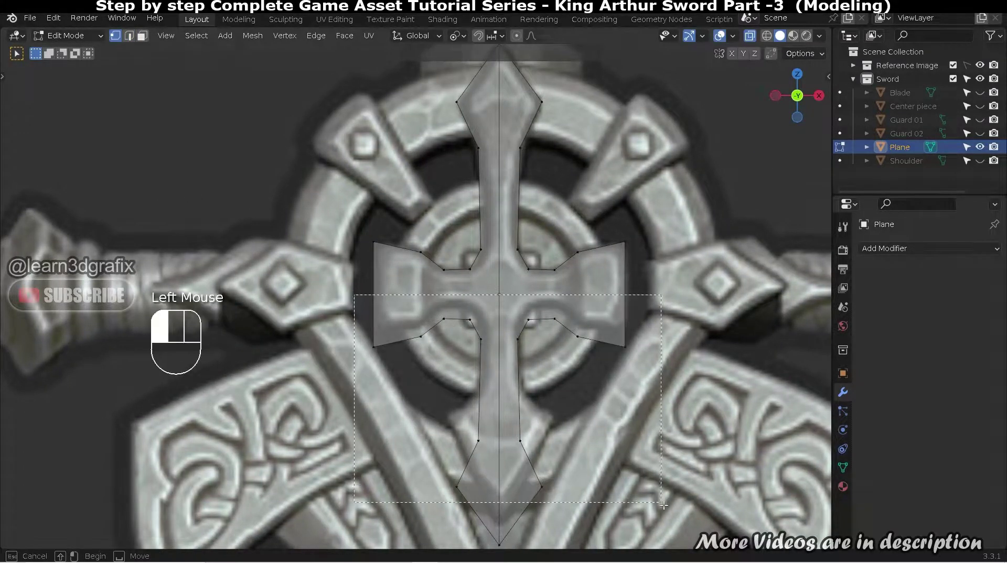
left_click_drag(684, 557, 682, 553)
key("g")
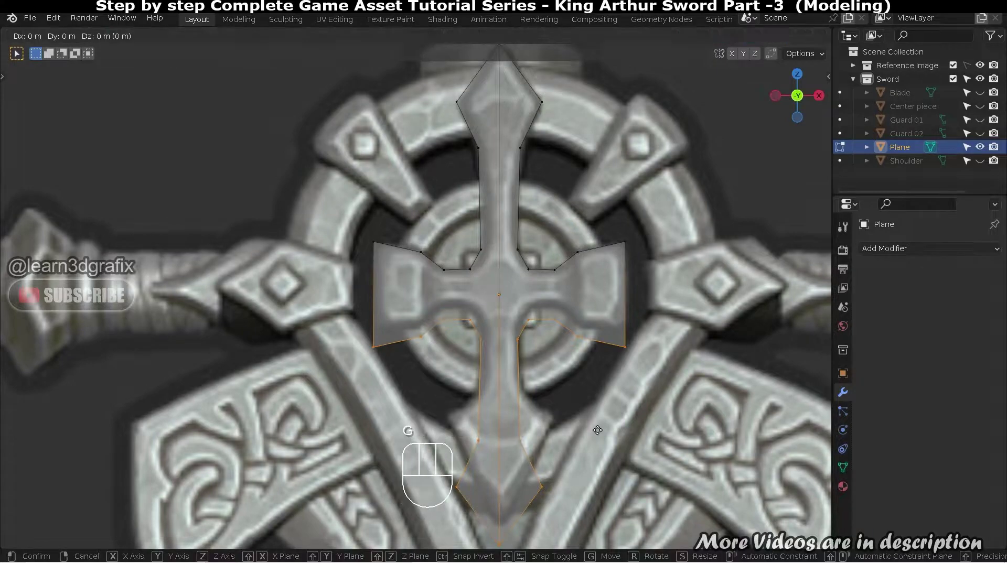
key("z")
left_click(595, 416)
middle_click_drag(577, 419, 593, 365, "shift")
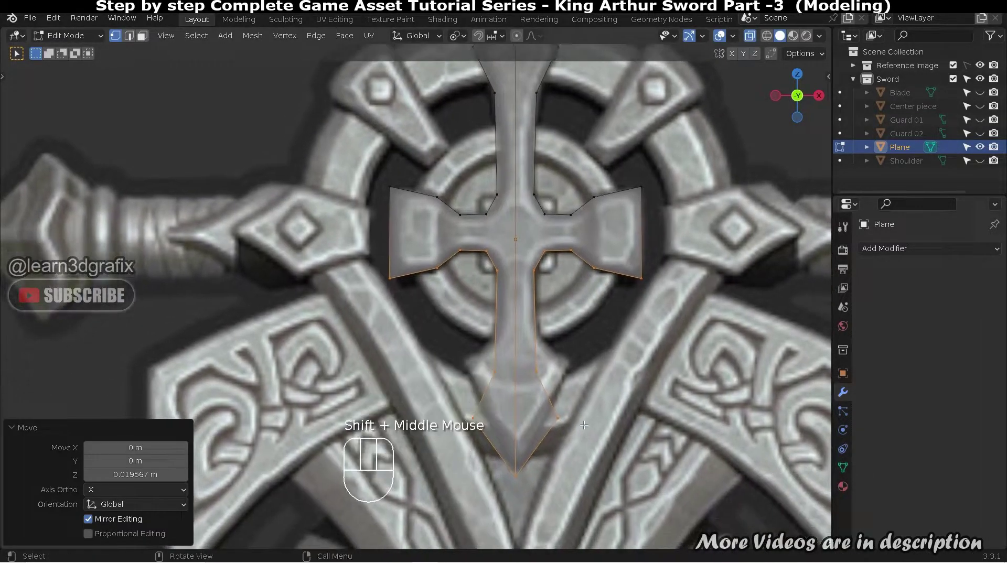
Move the vertices of the cross's lower diamond end up about 0.078 m along Z.
left_click_drag(440, 348, 574, 479)
key("g")
key("z")
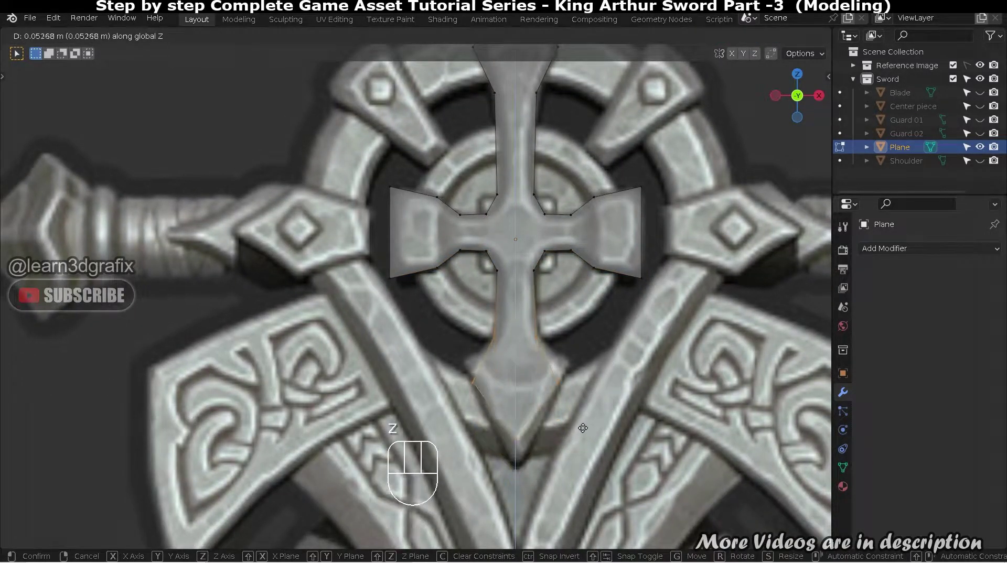
left_click(594, 411)
scroll(593, 410, "up", 2)
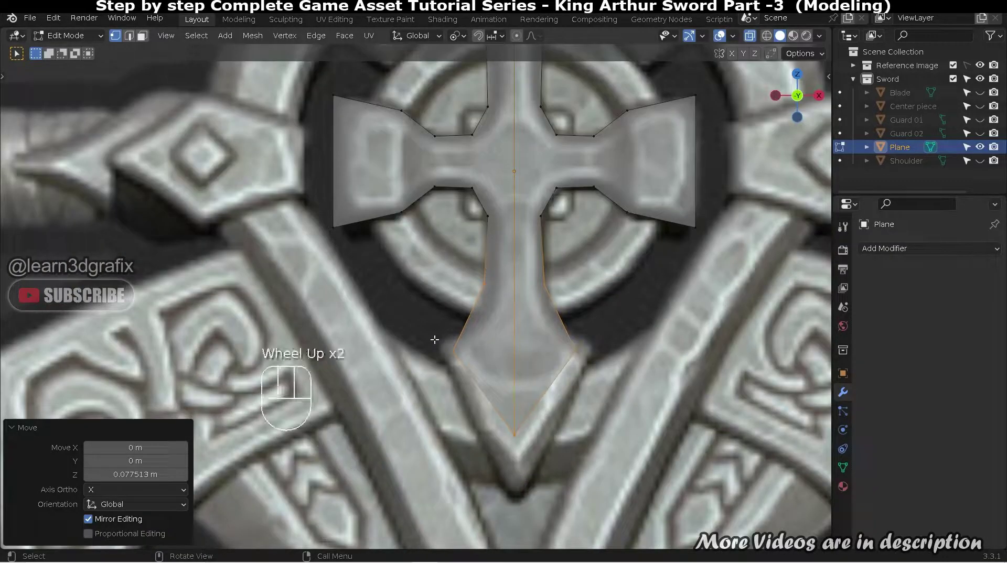
Scale the two side corner vertices of the lower diamond end outward to match the reference's width.
left_click(597, 362)
key("s")
left_click(603, 361)
Move the cross's bottom tip vertex down about 0.073 m along Z.
left_click(514, 434)
key("g")
key("z")
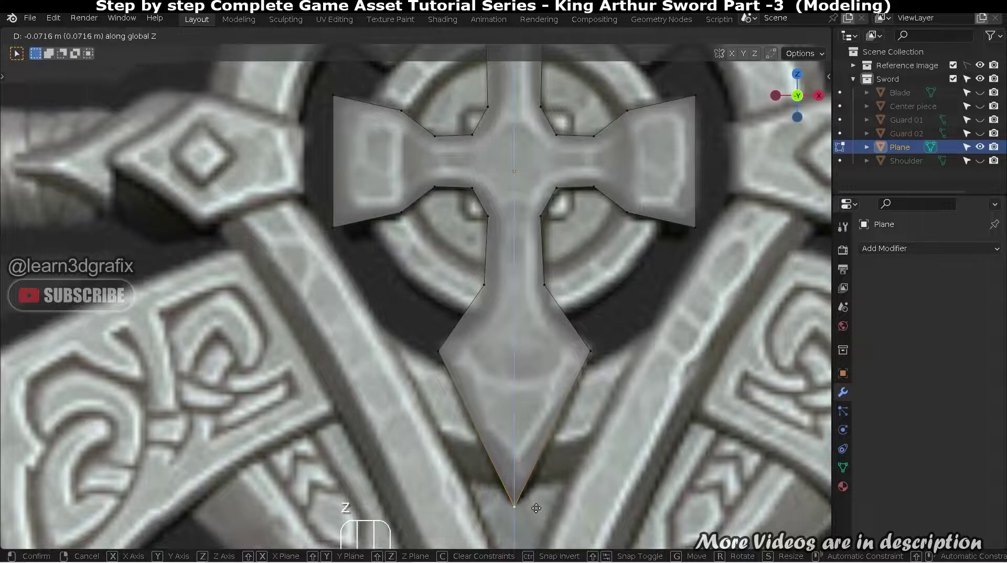
left_click(535, 507)
Bevel the cross's vertical center edge loop about 0.029 m wide with one segment.
scroll(536, 507, "down", 3)
middle_click_drag(540, 336, 538, 482, "shift")
scroll(548, 173, "up", 5)
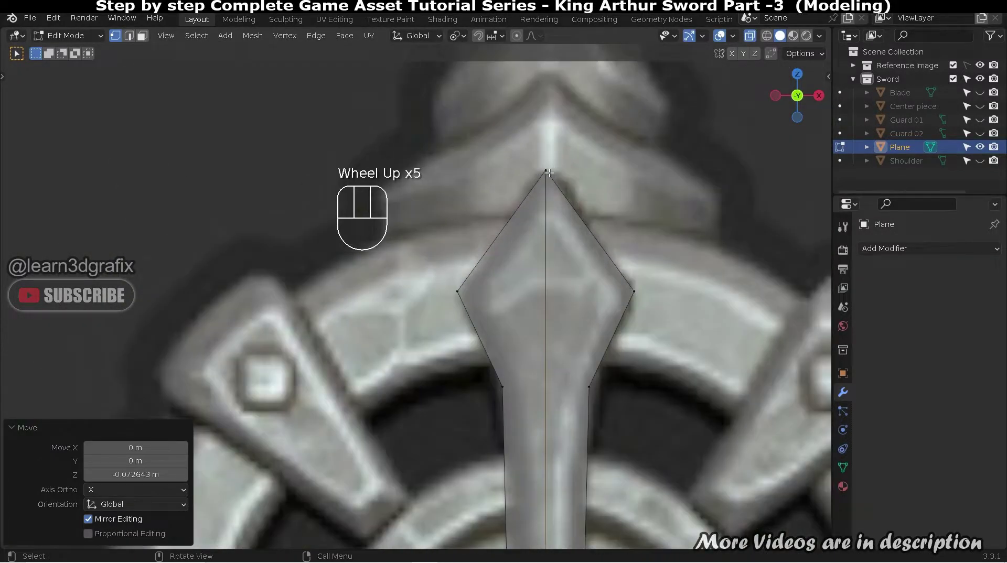
scroll(548, 173, "down", 4)
middle_click_drag(503, 325, 575, 266, "shift")
key("2")
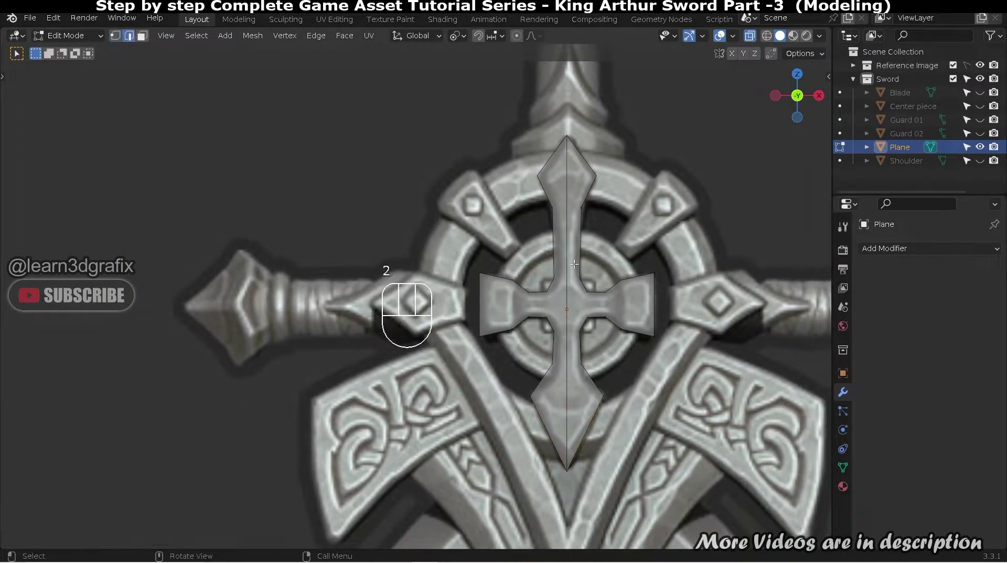
left_click(569, 260, "alt")
key("ctrl+b")
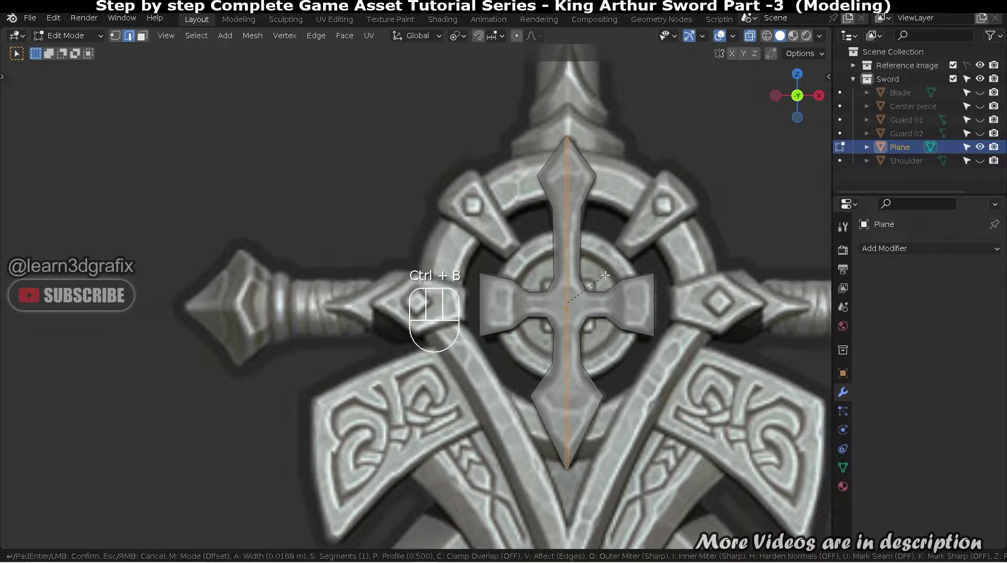
left_click(607, 274)
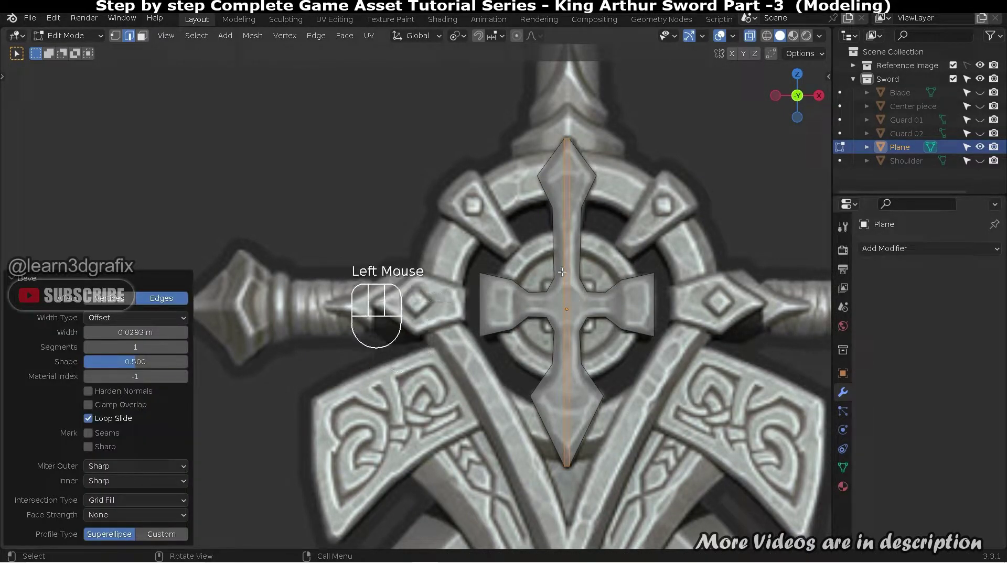
Scale the beveled center edges by about 1.02 along Z to reach the cross's original tips.
key("s")
key("z")
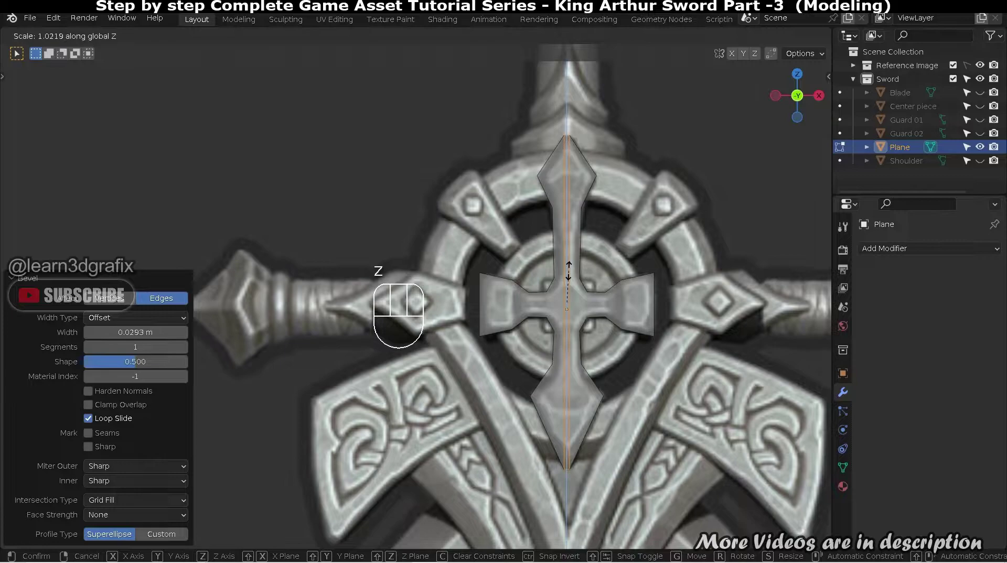
left_click(569, 271)
scroll(569, 271, "up", 4)
left_click(641, 257)
scroll(618, 260, "down", 2)
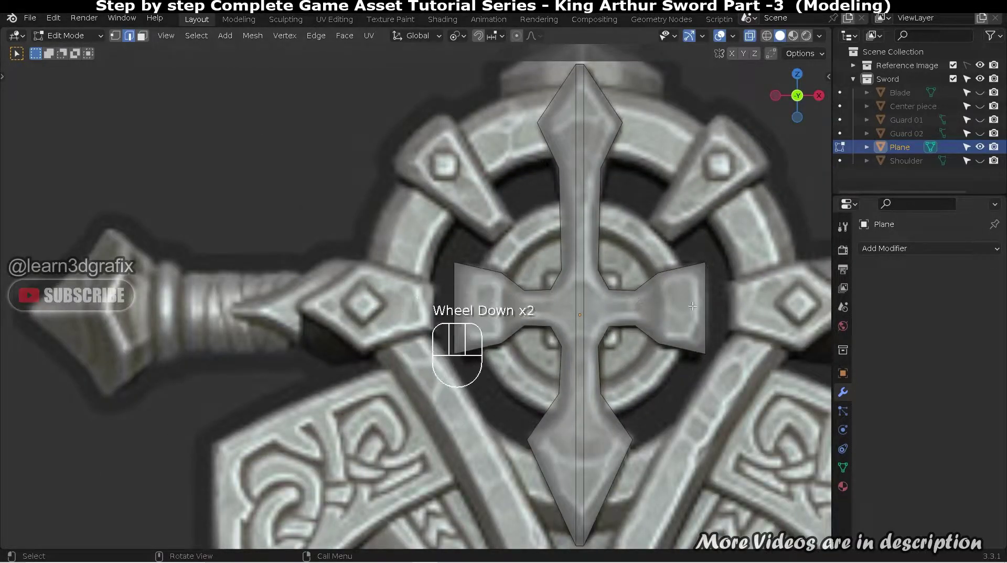
scroll(684, 299, "up", 1)
scroll(679, 292, "down", 1)
scroll(660, 276, "up", 1)
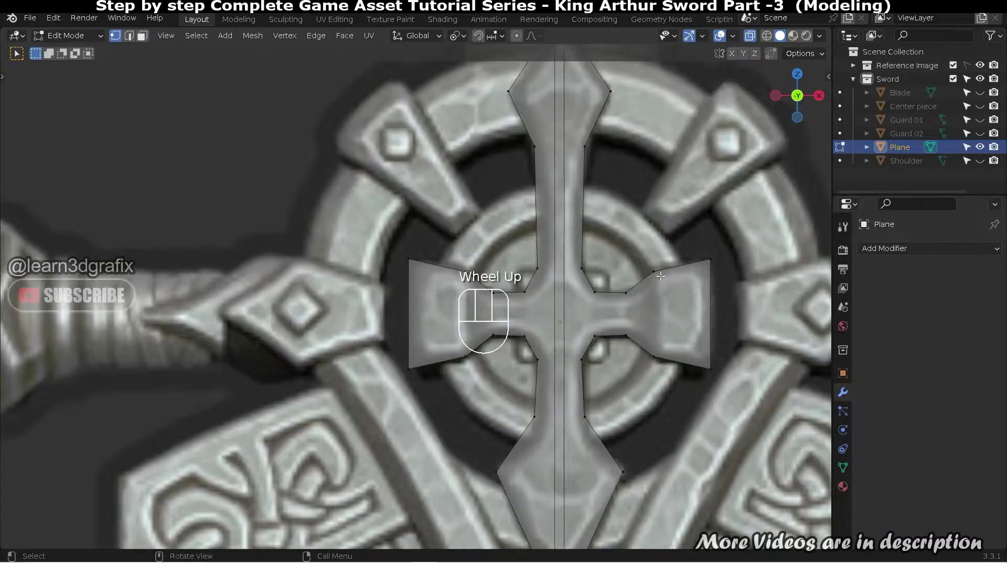
Connect the vertices across the upper diamond's widest point and its neck with horizontal edges.
middle_click_drag(658, 273, 655, 346, "shift")
left_click_drag(513, 184, 619, 236)
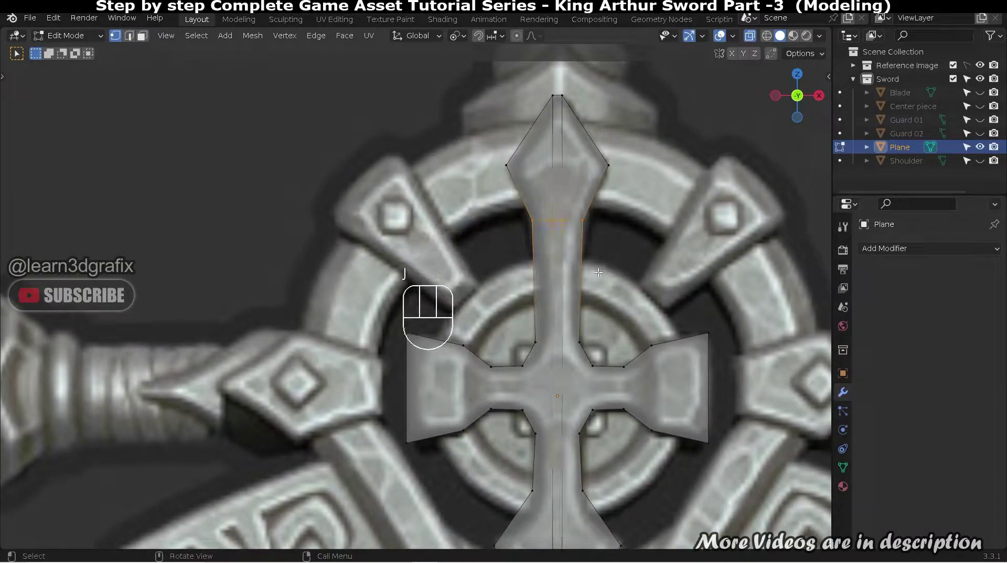
scroll(582, 188, "up", 1)
left_click(660, 180)
left_click(617, 268)
scroll(613, 278, "down", 2)
middle_click_drag(609, 316, 607, 224, "shift")
scroll(582, 288, "up", 1)
Connect the vertices across the vertical arm around the cross's center and lower neck, and across the side arms.
left_click_drag(535, 233, 613, 255)
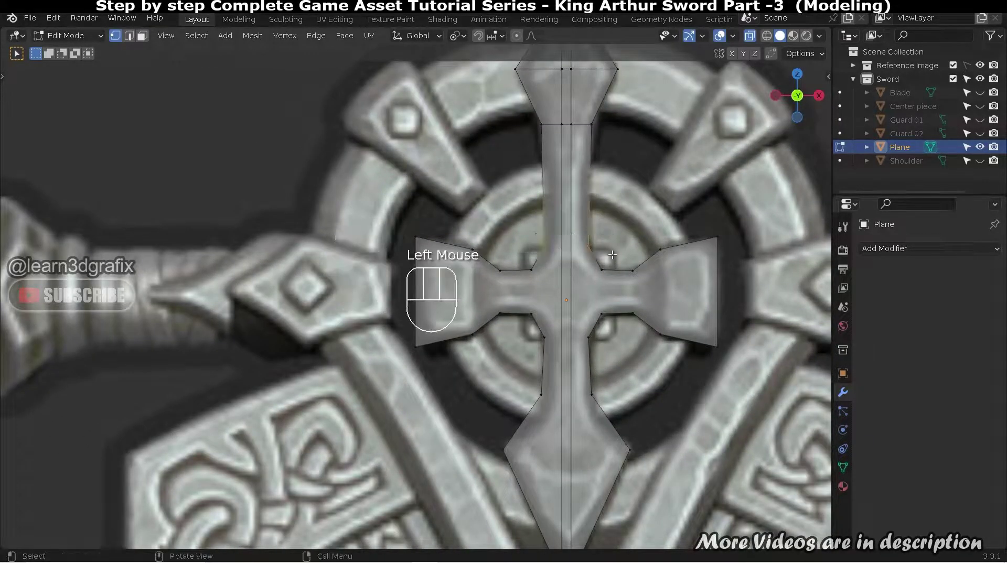
key("j")
left_click_drag(601, 348, 535, 329)
key("j")
left_click_drag(614, 381, 530, 407)
key("j")
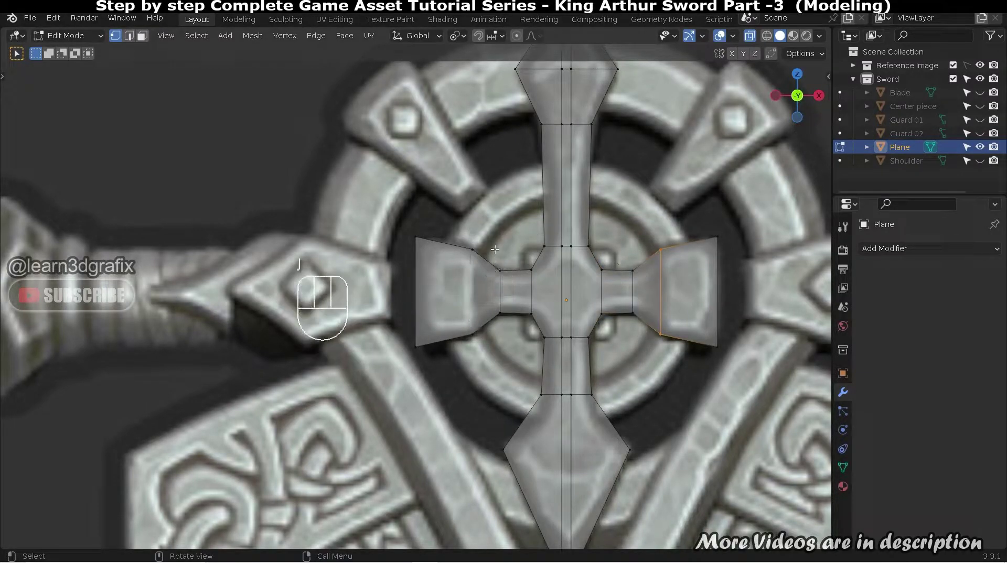
Connect the vertices across the lower diamond's widest point with a horizontal edge.
scroll(593, 372, "down", 1)
middle_click_drag(564, 457, 585, 375, "shift")
scroll(603, 362, "up", 1)
left_click_drag(480, 338, 678, 356)
Select all faces of the flat cross and extrude them about 0.23 m to give the ornament depth.
key("3")
scroll(629, 328, "down", 2)
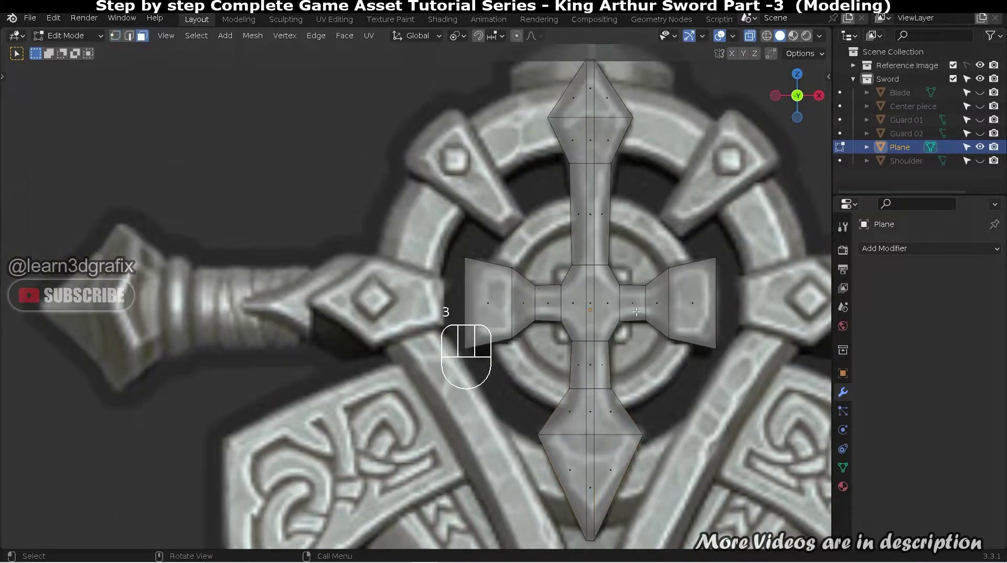
key("a")
scroll(565, 277, "down", 2)
middle_click_drag(511, 268, 567, 288)
scroll(579, 296, "down", 4)
scroll(754, 302, "up", 2)
middle_click_drag(754, 303, 608, 262)
key("e")
left_click(559, 272)
Return to Object Mode, turn off X-ray, and show the Blade, Center piece, Guard 01, Guard 02 and Shoulder objects.
key("Tab")
scroll(546, 245, "up", 2)
left_click(610, 262)
left_click(536, 269)
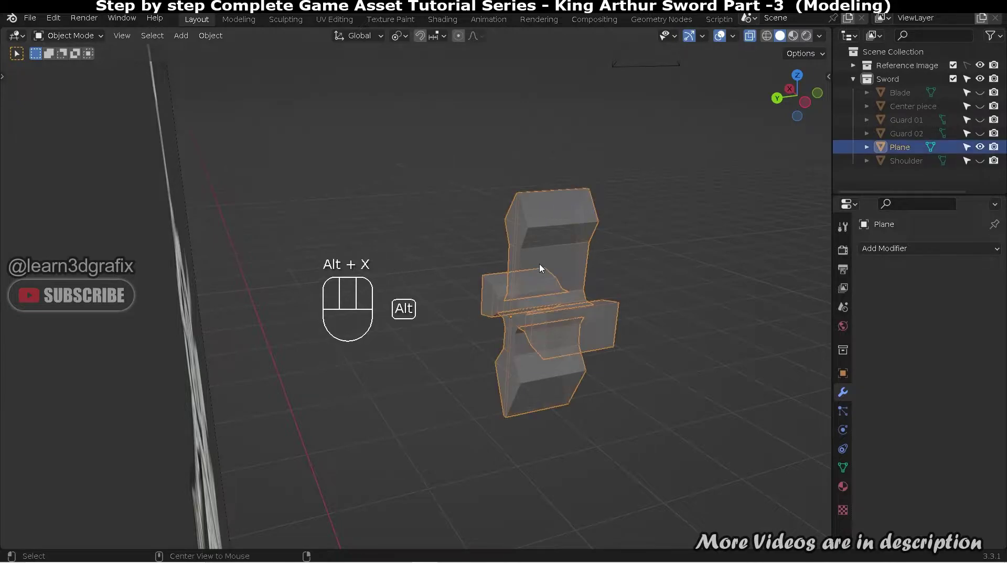
scroll(537, 269, "up", 4)
middle_click_drag(533, 269, 693, 244)
key("Tab")
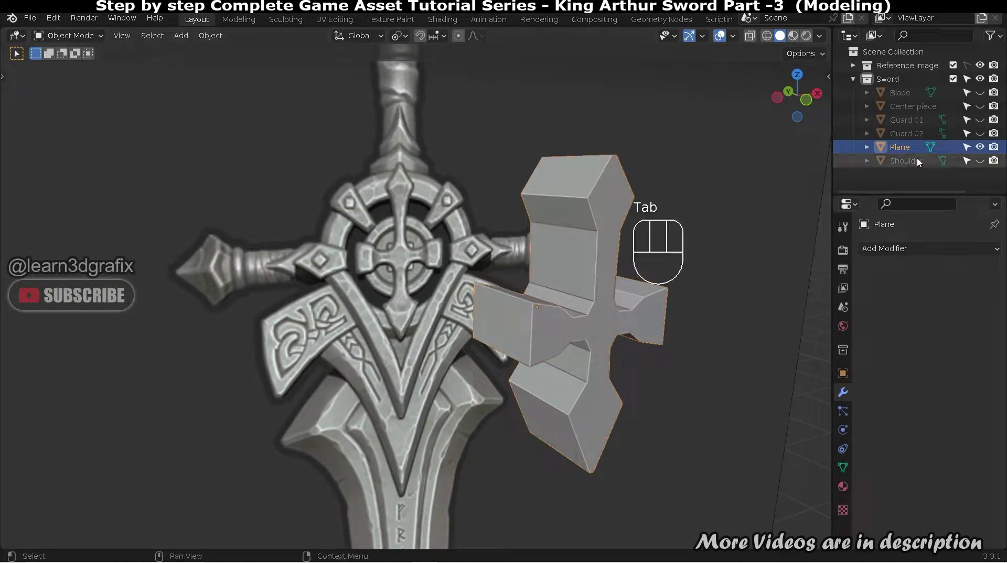
left_click(980, 92)
left_click(979, 106)
left_click(979, 120)
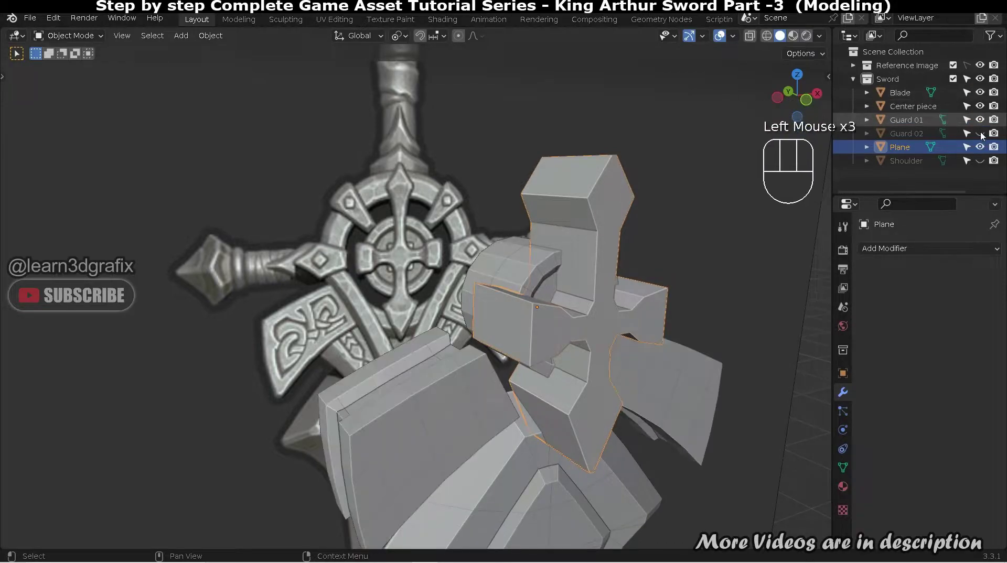
left_click(980, 134)
left_click(979, 161)
Set the cross's origin to its geometry.
middle_click_drag(620, 292, 604, 197)
scroll(643, 201, "down", 4)
scroll(654, 204, "up", 3)
left_click(210, 36)
mouse_move(267, 65)
left_click(368, 81)
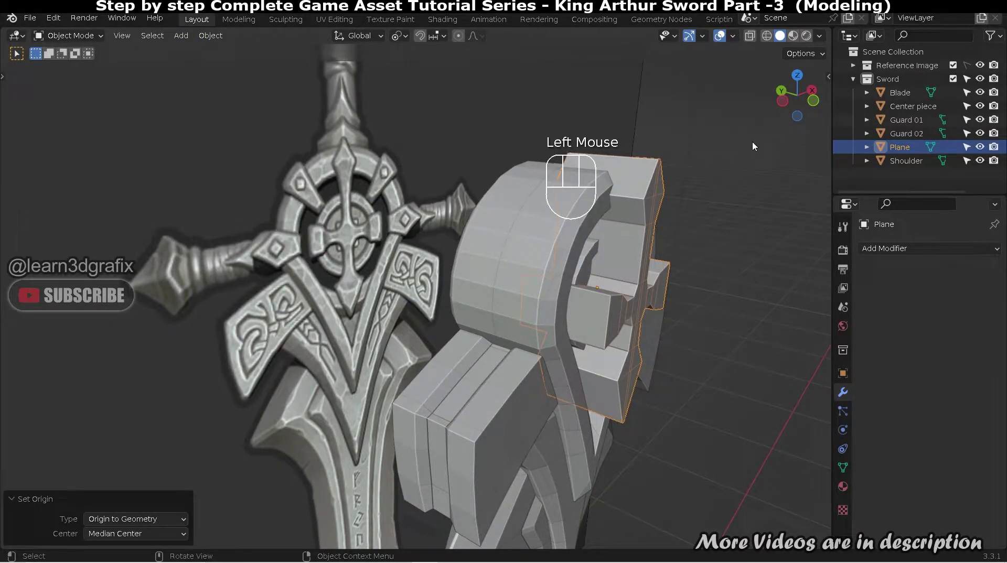
Set the cross's Y and X location to 0 m to center it in the guard.
key("n")
left_click(749, 117)
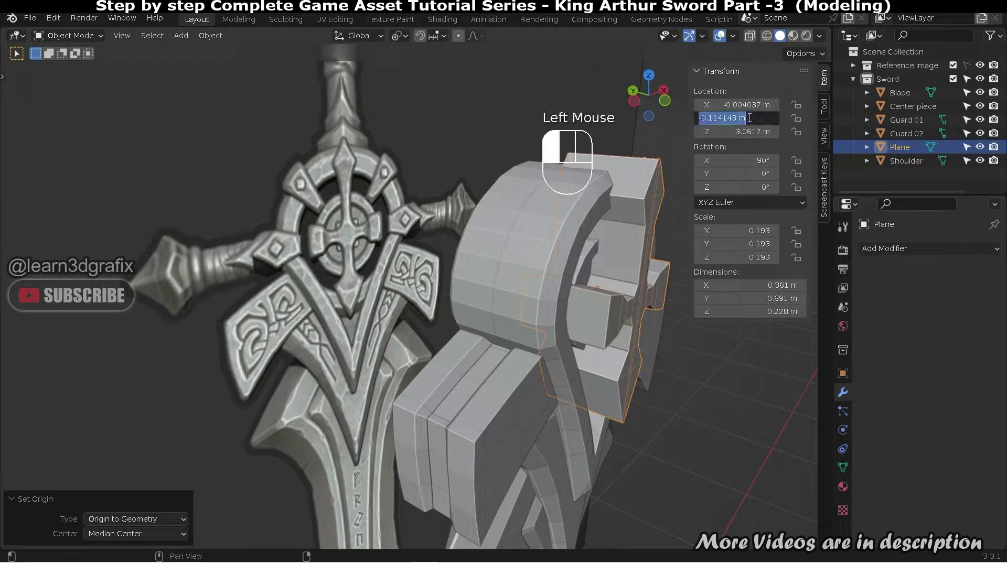
type("0")
key("Return")
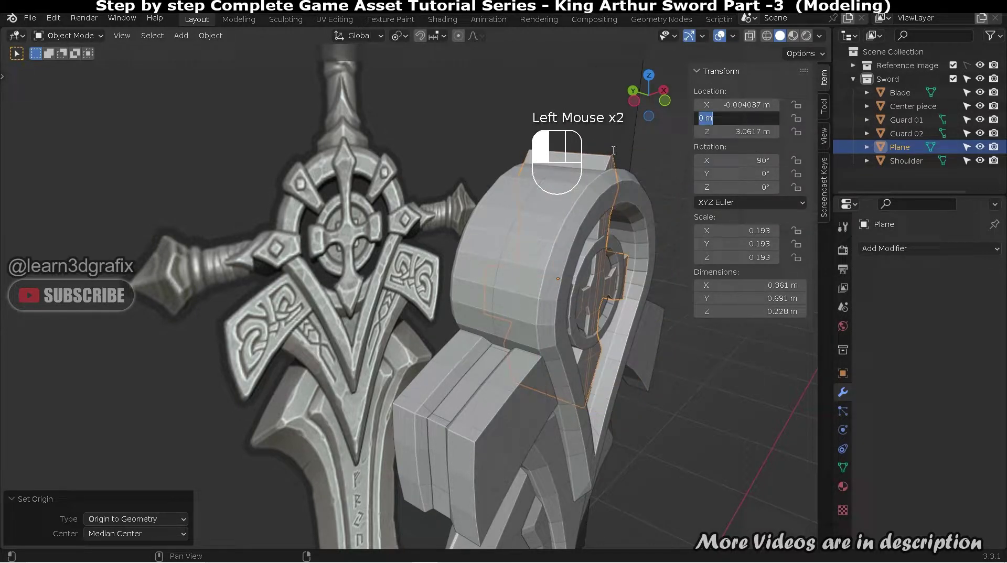
left_click(747, 100)
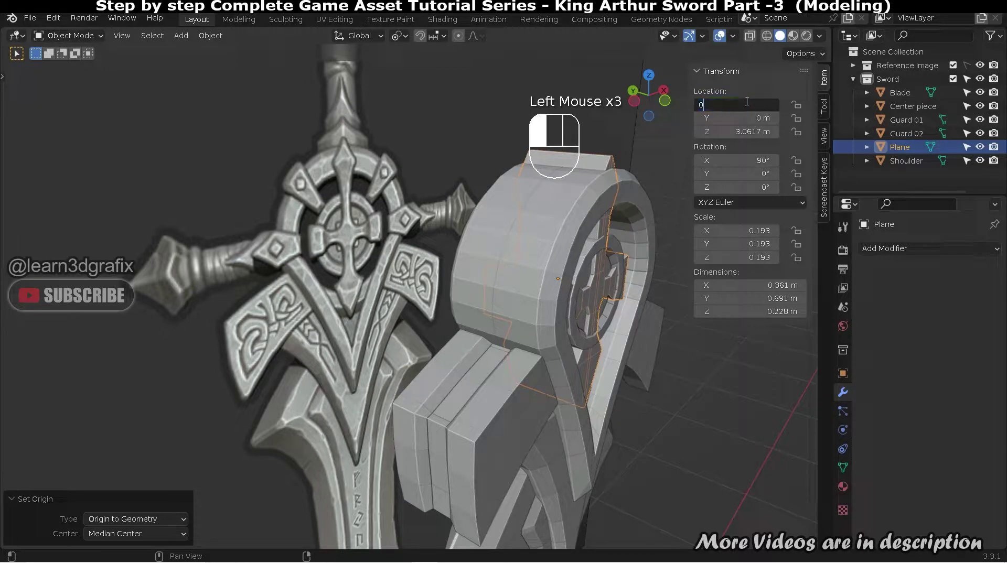
type("0")
key("Return")
key("Return")
middle_click_drag(724, 367, 689, 378)
key("n")
Scale the cross by about 1.43 along Y so it extends through the guard ring.
middle_click_drag(591, 299, 640, 244)
key("s")
key("y")
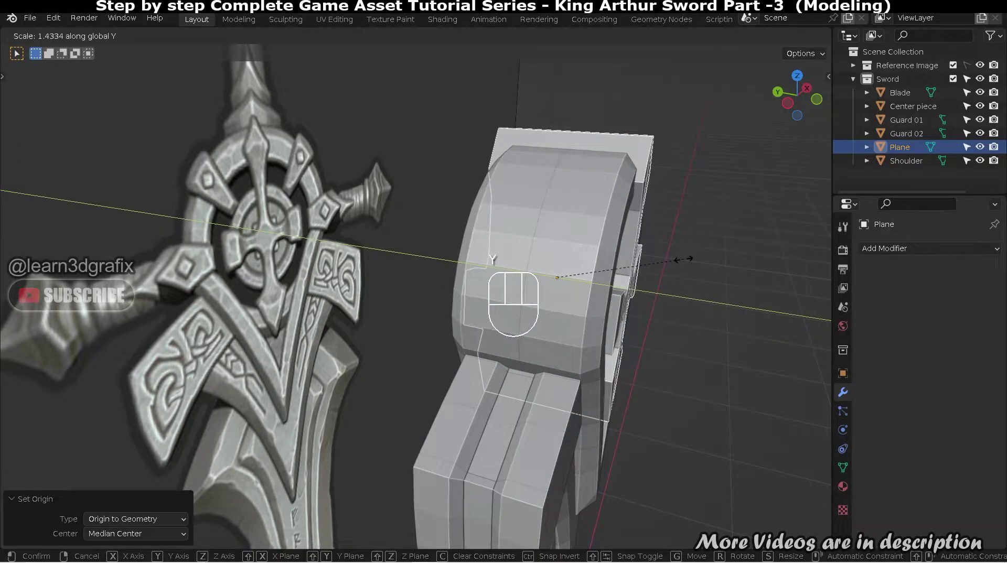
left_click(681, 259)
In side view, scale the cross by about 0.9 along Y to fit the guard's depth.
middle_click_drag(682, 259, 665, 240)
scroll(681, 270, "up", 2)
scroll(728, 243, "up", 1)
left_click(734, 213)
scroll(734, 212, "down", 2)
middle_click_drag(738, 260, 743, 237, "shift")
middle_click_drag(547, 251, 433, 226, "shift")
key("ctrl+KP_1")
key("ctrl+KP_3")
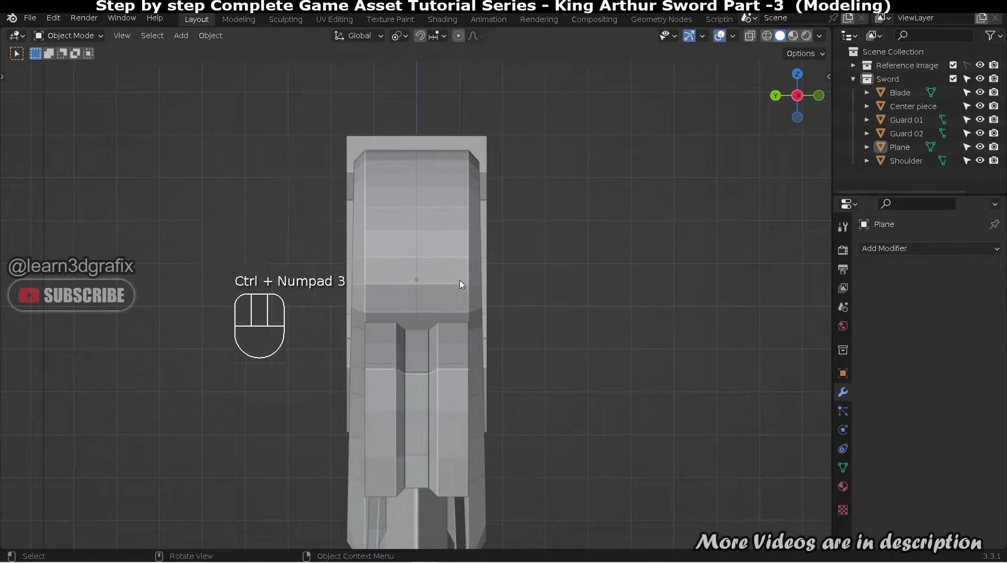
left_click(490, 153)
key("s")
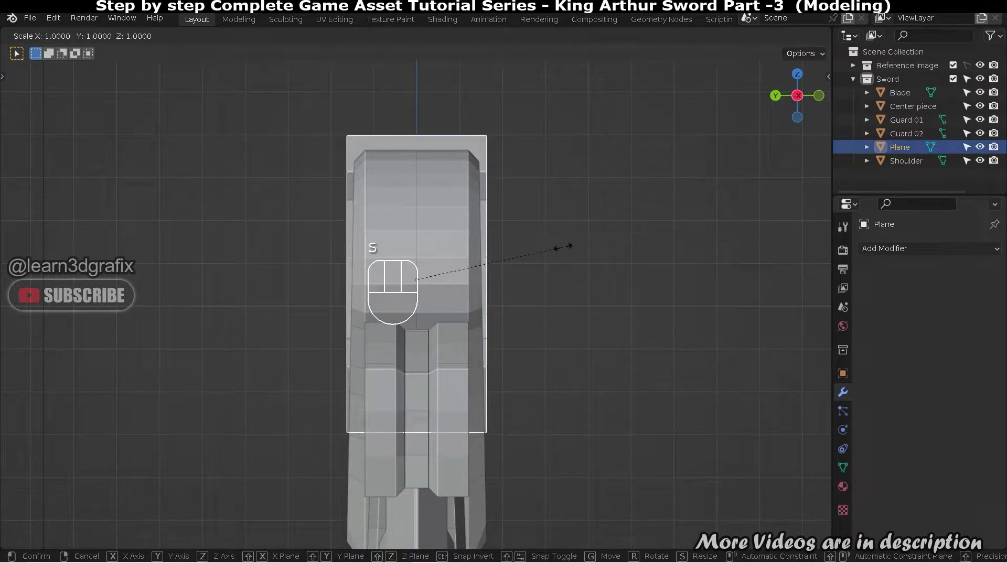
key("y")
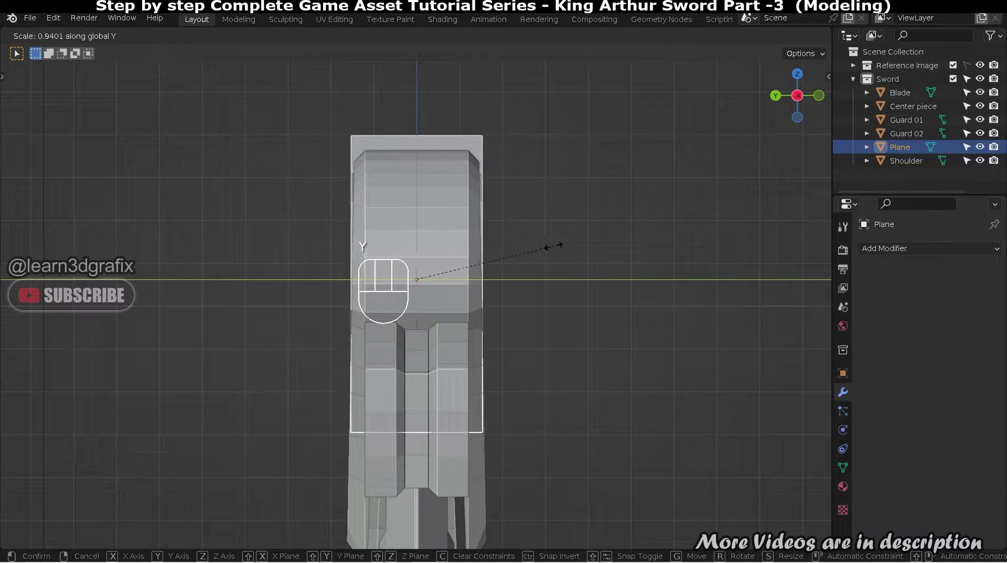
left_click(548, 249)
middle_click_drag(515, 307, 546, 258)
scroll(493, 284, "up", 3)
key("Tab")
middle_click_drag(497, 283, 487, 314)
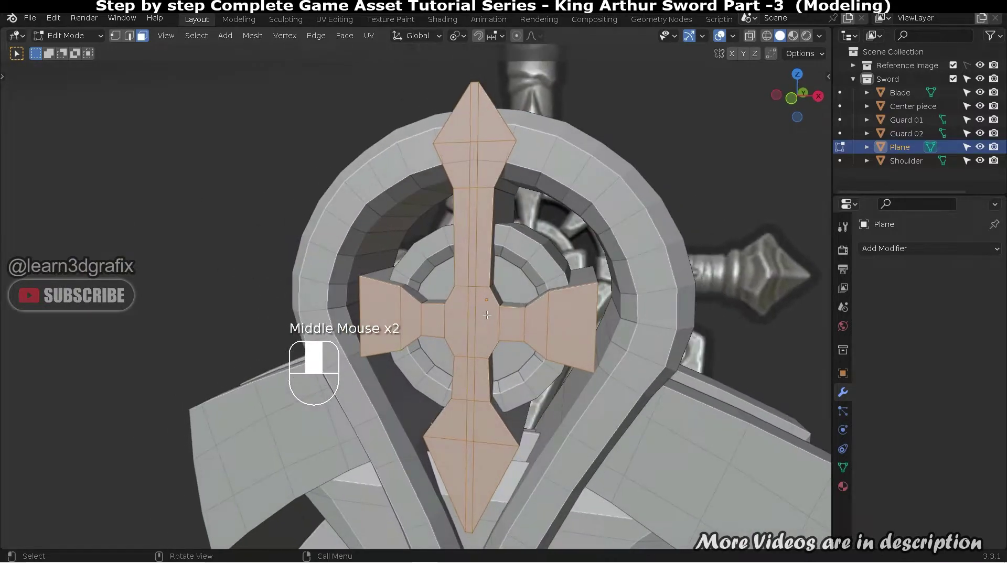
key("ctrl+r")
right_click(559, 318)
scroll(519, 319, "up", 2)
Isolate the cross by hiding all other objects.
key("Tab")
scroll(510, 320, "up", 1)
middle_click_drag(510, 319, 548, 325)
key("shift+h")
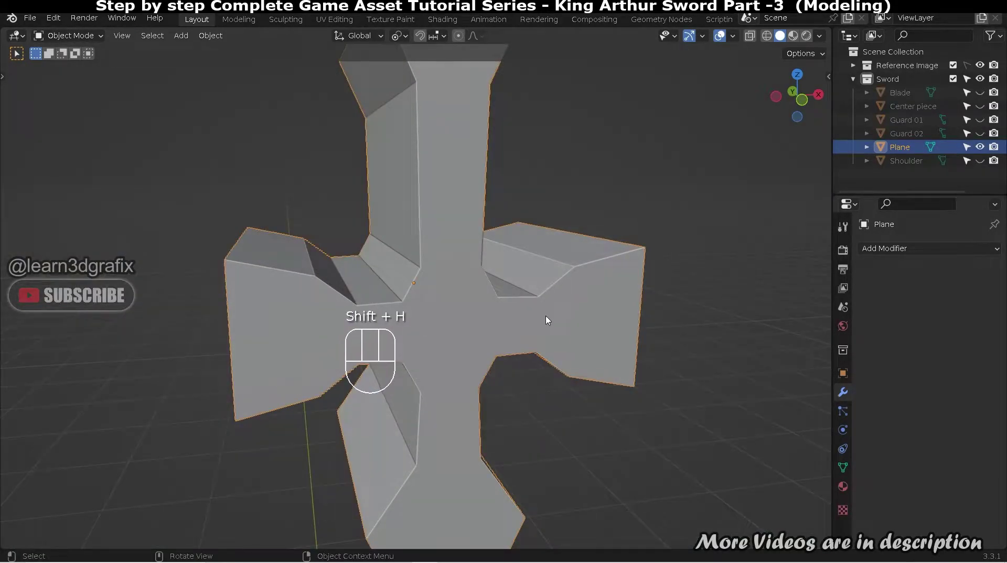
On the cross's front face, connect the upper and lower inner corner vertices horizontally across the center.
key("Tab")
scroll(535, 203, "up", 2)
left_click(522, 270)
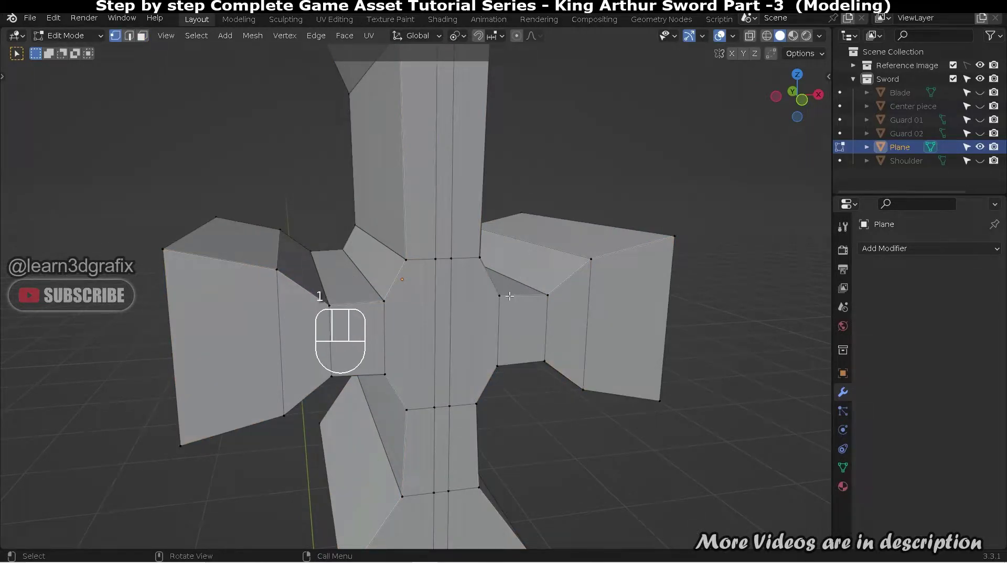
left_click(395, 301, "shift")
left_click(500, 369)
left_click(388, 366, "shift")
scroll(389, 366, "down", 3)
Connect the matching inner corner vertices across the center on the cross's back face.
middle_click_drag(389, 365, 628, 326)
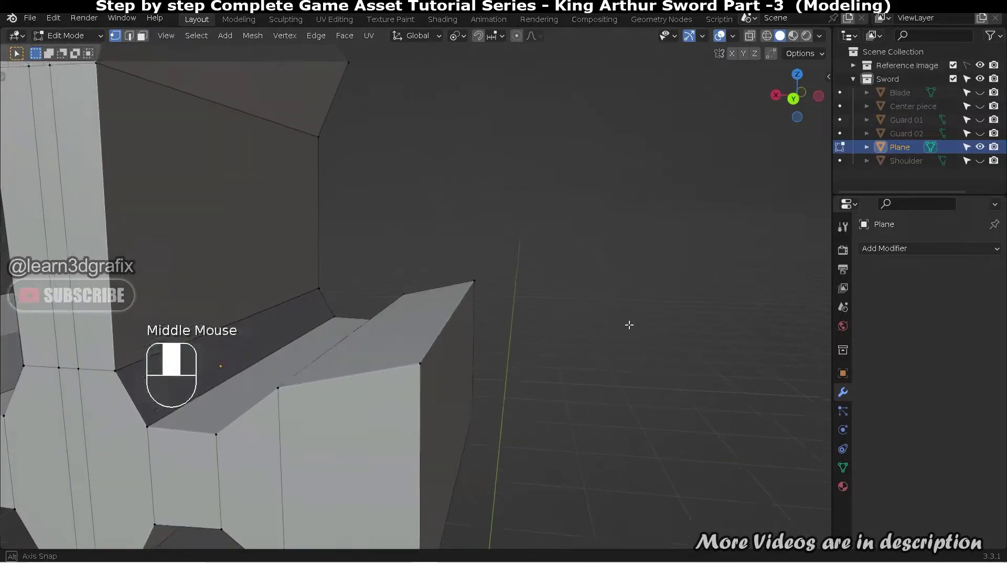
scroll(319, 381, "up", 3)
left_click(237, 376, "shift")
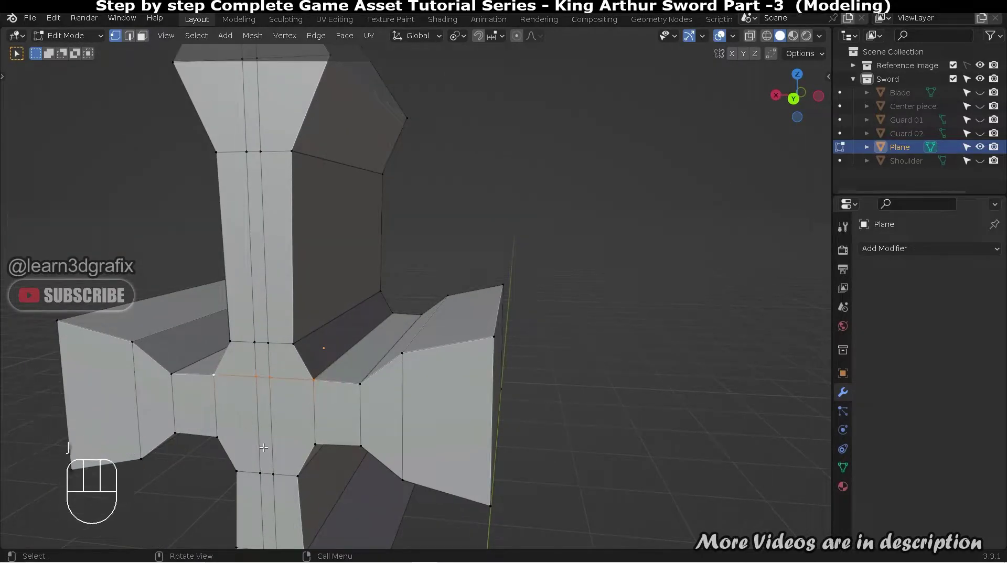
left_click(239, 445, "shift")
Add one centered horizontal loop cut through both side arms and the center of the cross.
middle_click_drag(307, 381, 652, 358)
scroll(653, 358, "up", 2)
key("ctrl+r")
left_click(655, 359)
right_click(654, 359)
scroll(590, 342, "up", 2)
middle_click_drag(587, 342, 550, 337, "alt")
scroll(550, 336, "down", 2)
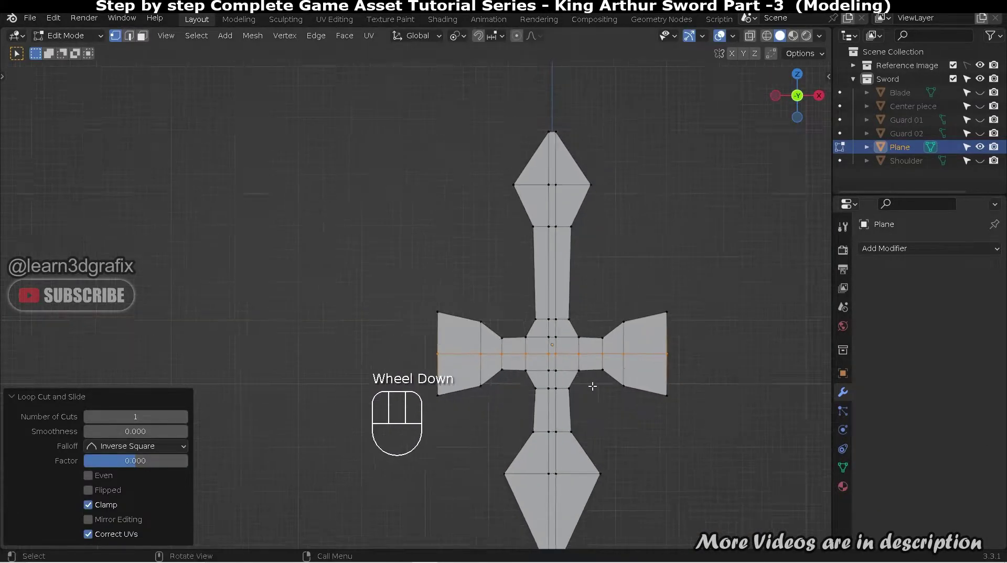
Delete the vertices of the cross's lower half, below the horizontal center loop, using wireframe shading.
middle_click_drag(637, 496, 634, 390, "shift")
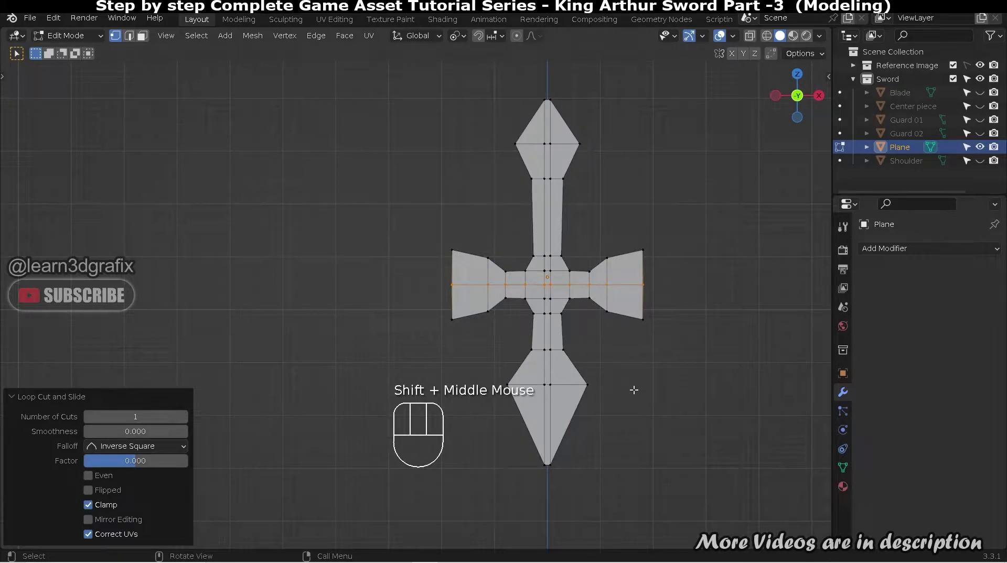
key("shift+z")
left_click_drag(690, 490, 391, 293)
key("x")
left_click(468, 320)
Restore solid shading and add one centered vertical loop cut along the middle of the upper arm.
key("Tab")
scroll(558, 121, "up", 2)
key("Tab")
key("alt+z")
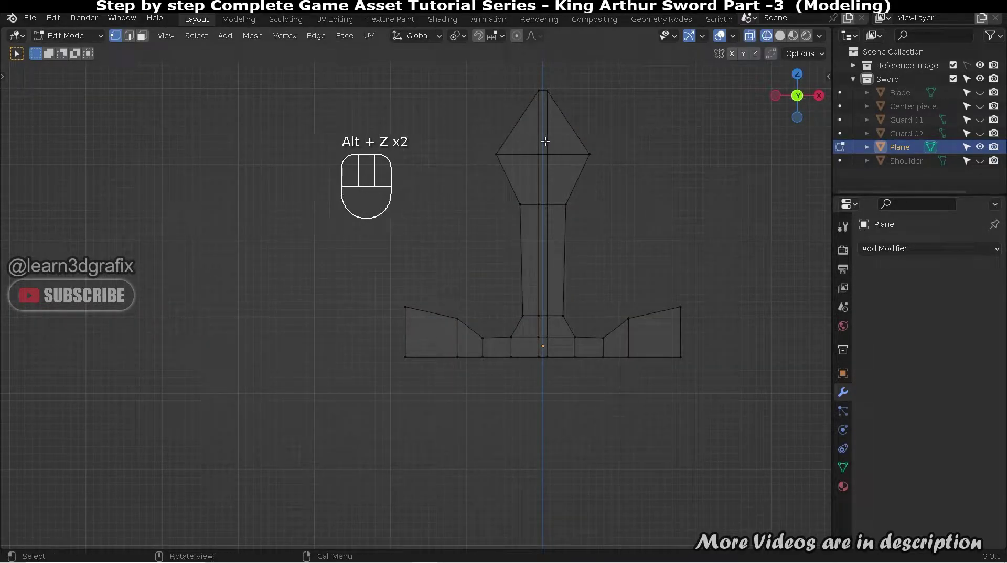
key("shift+z")
middle_click_drag(545, 142, 563, 111)
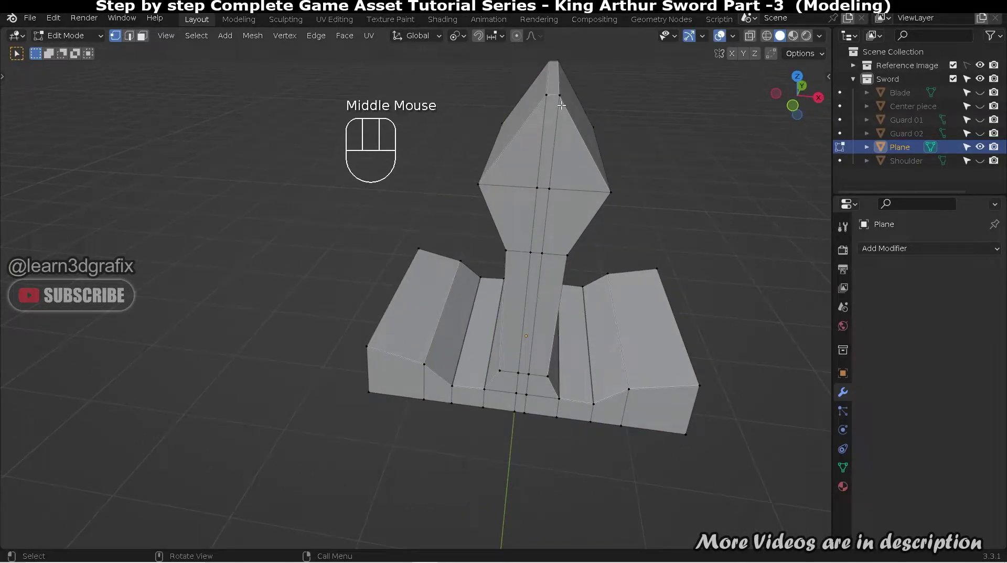
key("ctrl+r")
left_click(560, 105)
right_click(560, 105)
Select the front outline vertices from the top tip down the +X side and along that side arm.
middle_click_drag(560, 105, 594, 116)
left_click(594, 115)
left_click(657, 215, "ctrl")
left_click(560, 444, "ctrl")
middle_click_drag(608, 427, 585, 445)
left_click(605, 468, "ctrl")
left_click(648, 454, "ctrl")
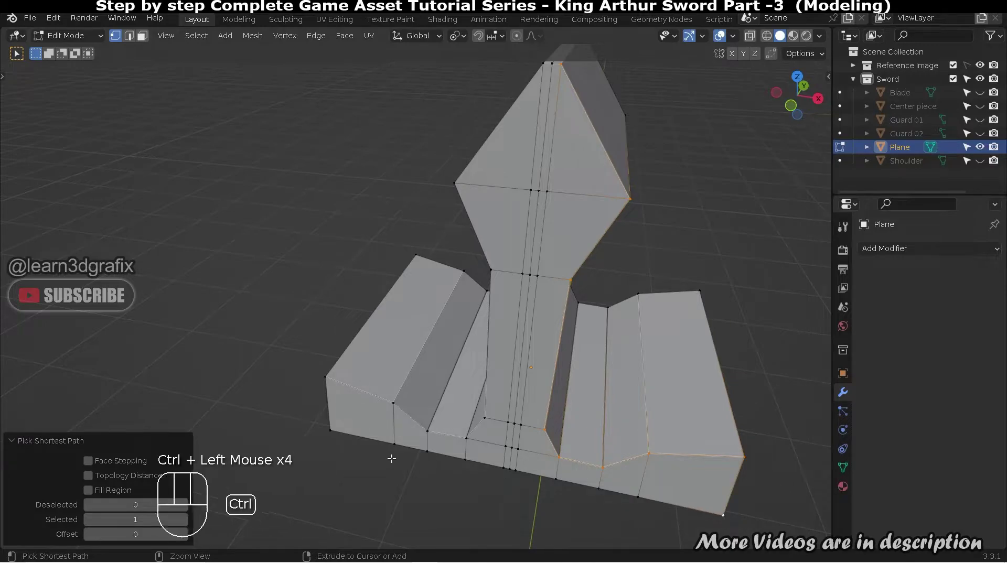
left_click(556, 478, "ctrl")
Add the front outline vertices of the opposite side arm and the −X edge up to the tip to the selection.
left_click(330, 430, "ctrl")
left_click(394, 403, "ctrl")
left_click(426, 431, "ctrl")
left_click(467, 438, "ctrl")
left_click(485, 418, "ctrl")
left_click(489, 271, "ctrl")
left_click(460, 182, "ctrl")
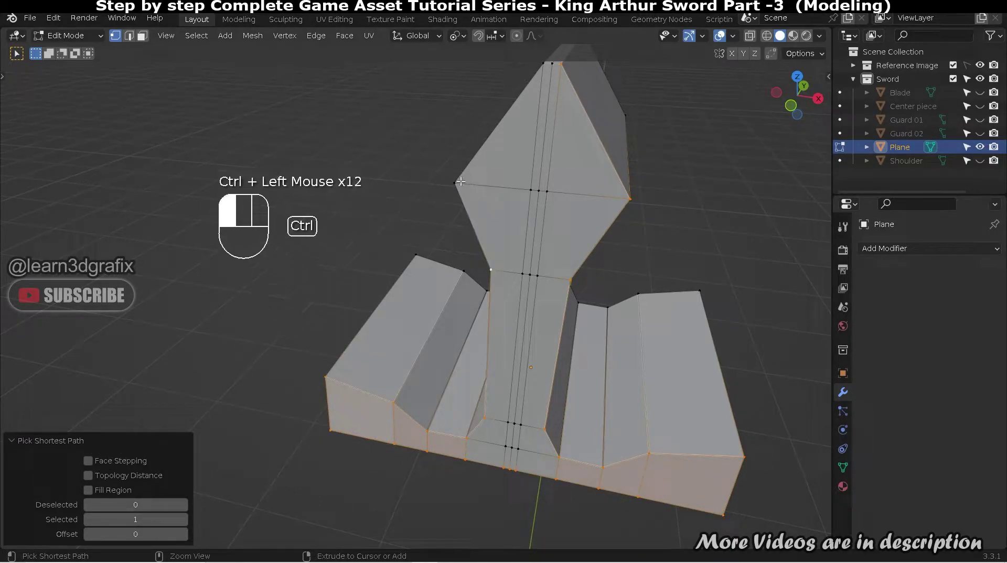
left_click(543, 63, "ctrl")
Add the remaining inner vertices of the vertical arm's front face and the top tip to the selection.
left_click(517, 448, "ctrl")
left_click(518, 449, "ctrl")
left_click(561, 64, "ctrl")
left_click(551, 64, "ctrl")
left_click(508, 423, "ctrl")
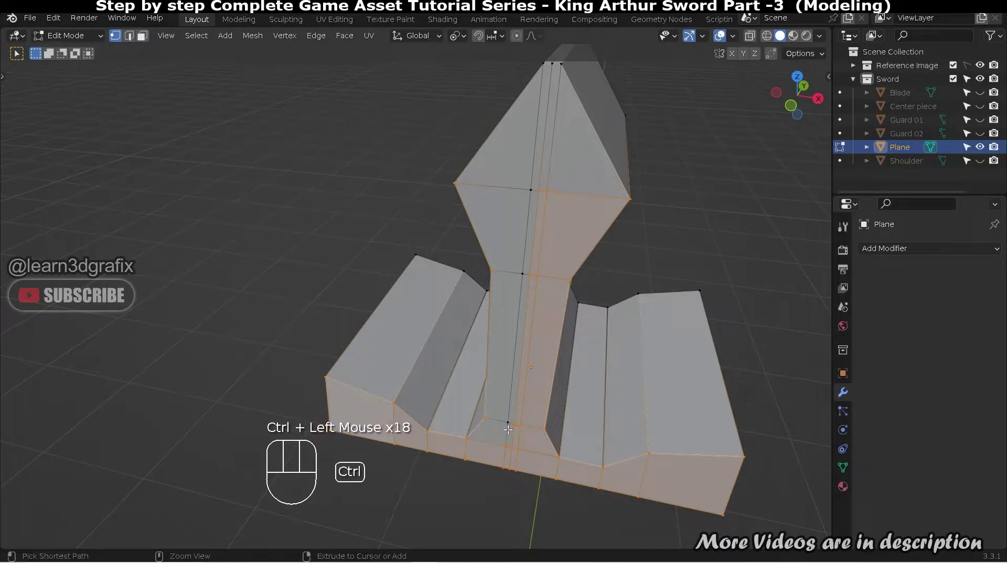
left_click(510, 413, "ctrl")
left_click(508, 422, "shift")
left_click(522, 274, "shift")
left_click(530, 190, "shift")
middle_click_drag(564, 97, 615, 210, "shift")
scroll(566, 190, "up", 2)
left_click(568, 160, "shift")
left_click(543, 160, "shift")
In side view, unhide all sword parts and return to Edit Mode with X-ray on.
scroll(550, 189, "down", 3)
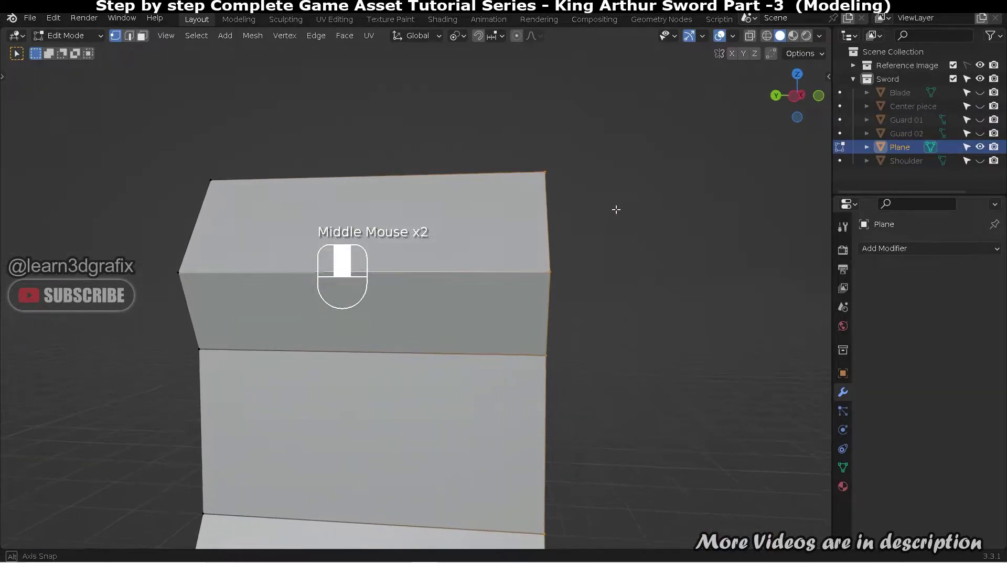
key("ctrl+KP_3")
scroll(600, 240, "down", 2)
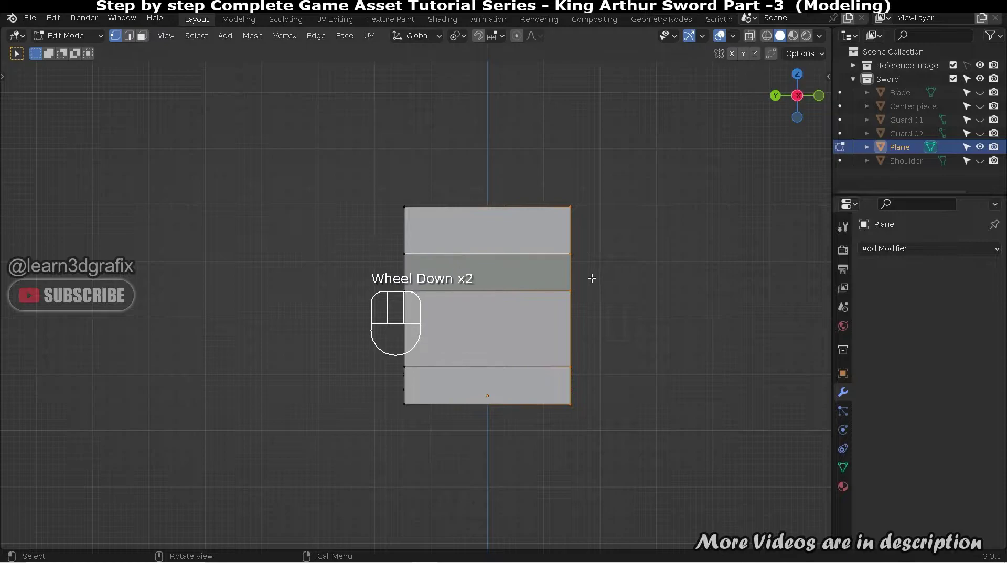
key("Tab")
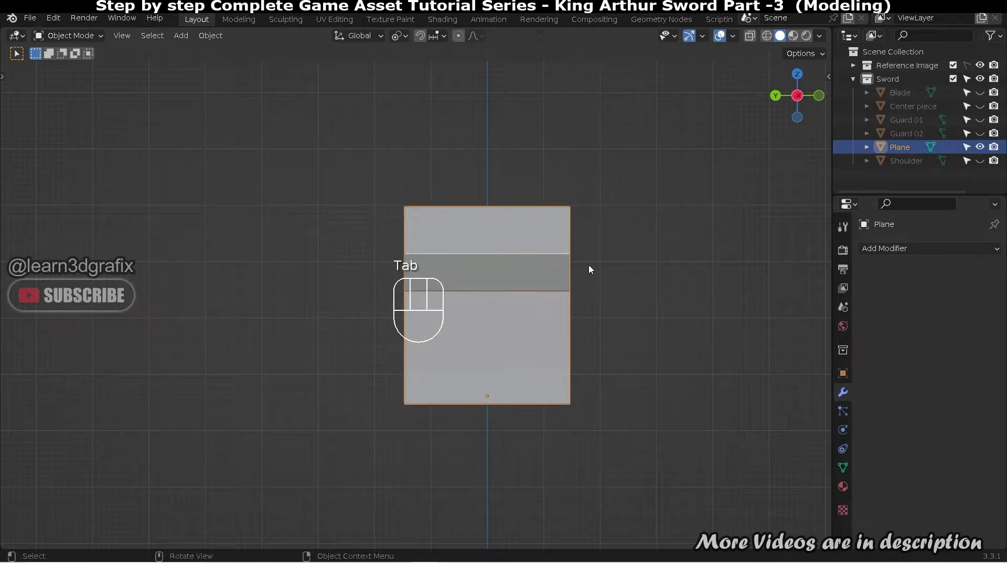
key("alt+h")
key("Tab")
key("alt+z")
Move the selected front vertices about -0.02 m along Y and rotate them about 3° in side view.
key("g")
key("y")
left_click(609, 211)
key("r")
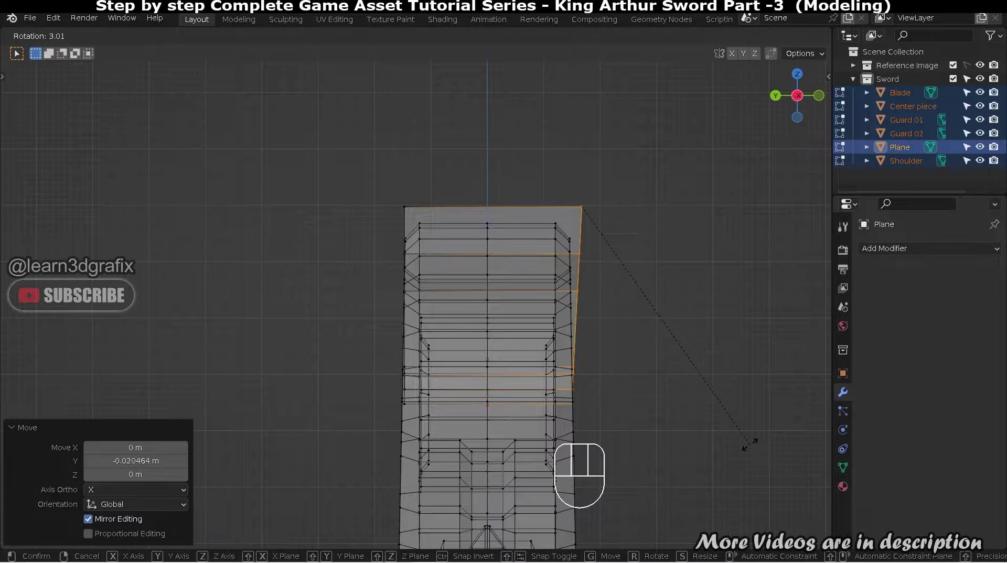
left_click(748, 442)
middle_click_drag(638, 303, 622, 336)
scroll(608, 370, "up", 2)
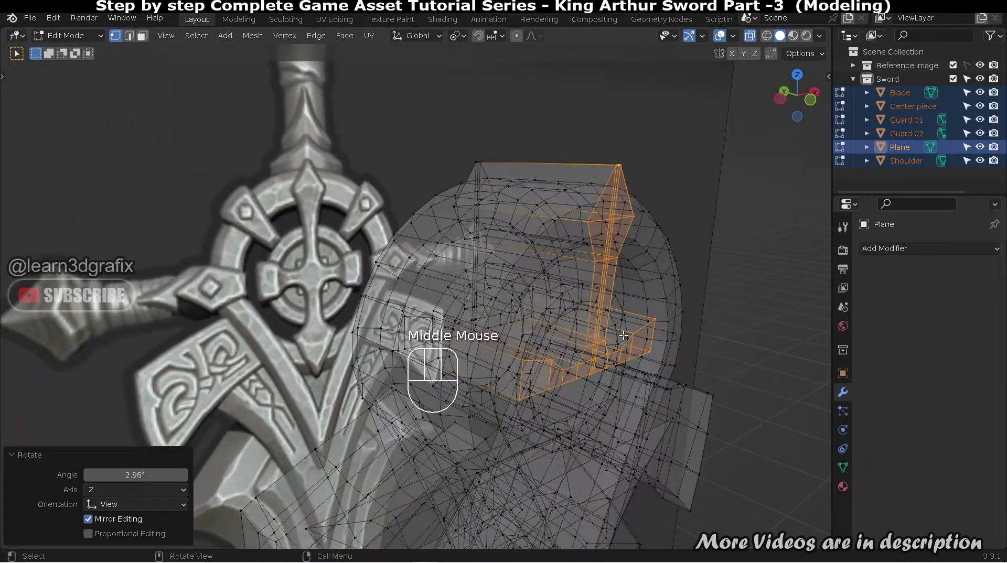
Turn X-ray off, isolate the Plane ornament by hiding the other sword parts, and edit it in front view.
key("alt+z")
middle_click_drag(594, 272, 623, 314)
left_click(642, 281)
key("Tab")
scroll(546, 378, "up", 2)
key("Tab")
key("Tab")
left_click(559, 312)
key("shift+h")
key("Tab")
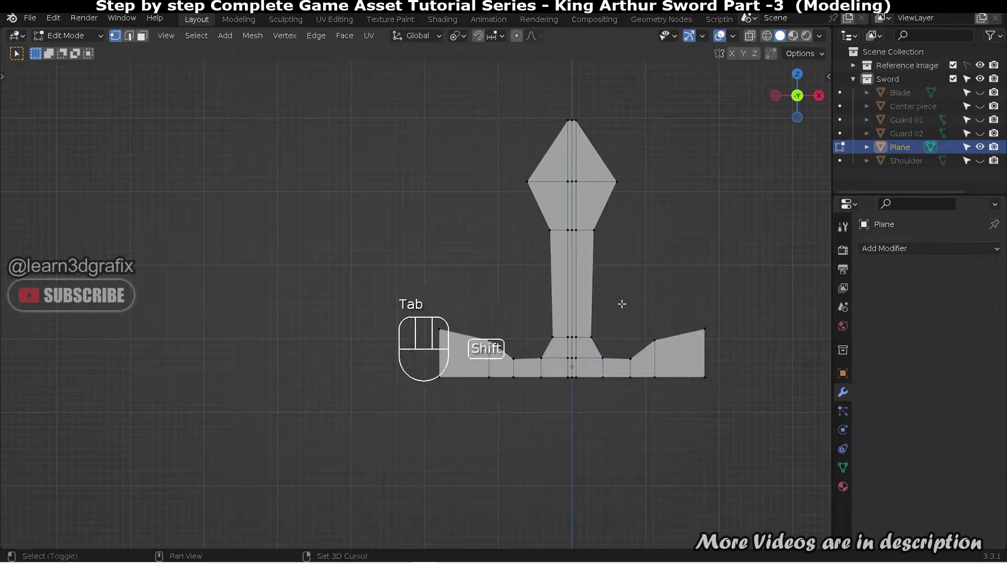
Delete the −X half of the ornament's mesh, keeping the centre edge line.
key("shift+z")
left_click_drag(391, 81, 569, 443)
key("x")
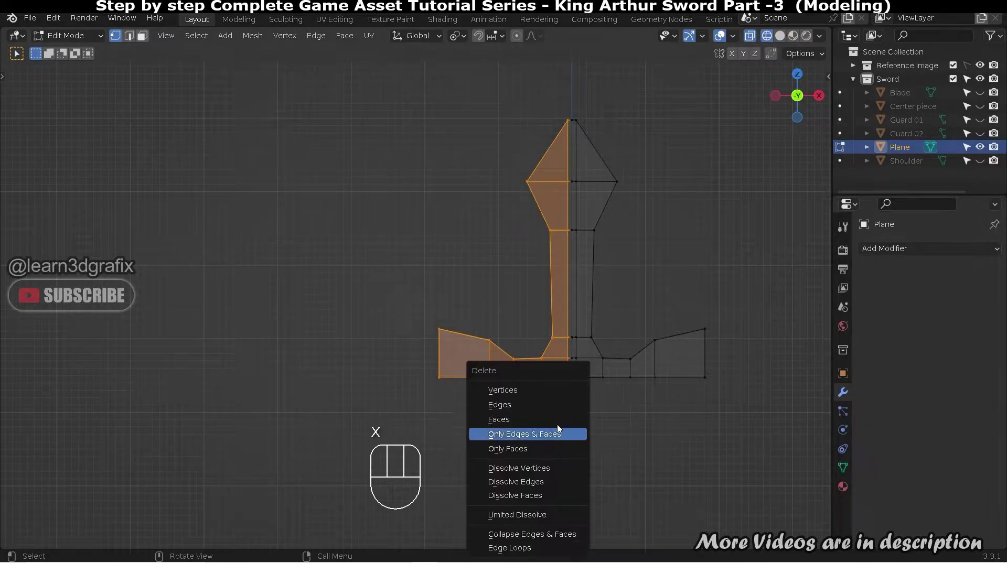
left_click(521, 431)
key("Tab")
scroll(672, 358, "up", 2)
key("Tab")
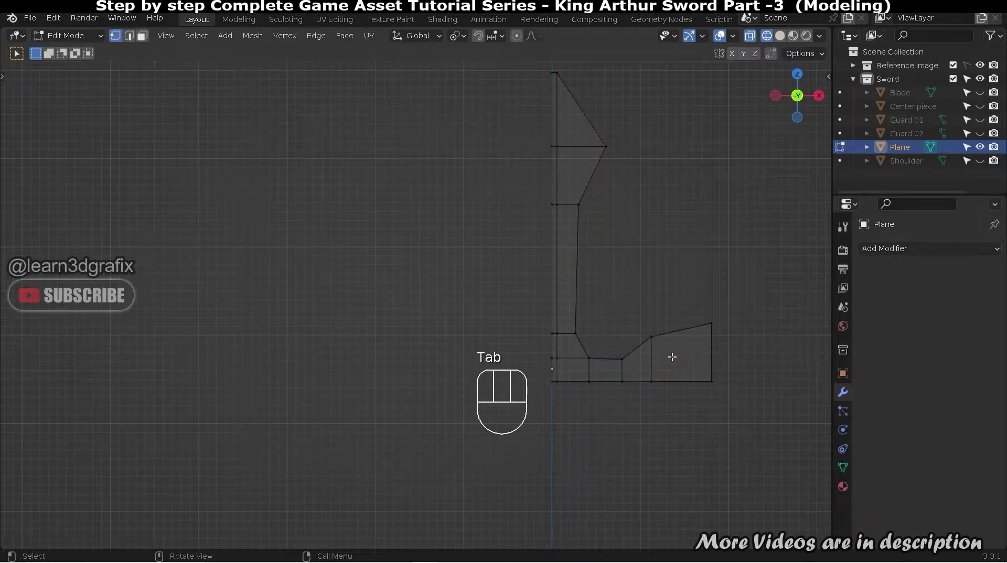
Add a centred horizontal edge loop along the remaining side arm.
mouse_move(676, 354)
middle_mouse_down()
mouse_move(659, 365)
mouse_move(697, 338)
mouse_move(742, 351)
mouse_move(703, 339)
mouse_move(729, 316)
mouse_move(570, 395)
middle_mouse_up()
scroll(699, 338, "up", 1)
key("shift+z")
scroll(710, 339, "up", 1)
key("ctrl+r")
left_click(577, 396)
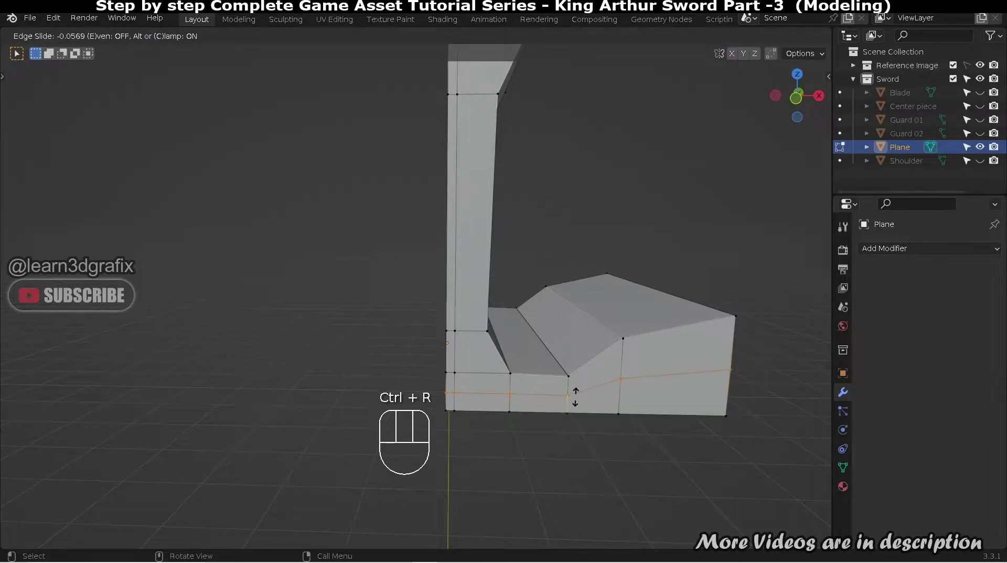
right_click(575, 397)
Select the front-face vertices of the side arm from its outer end to the narrow section.
middle_click_drag(662, 392, 688, 408)
left_click(689, 408)
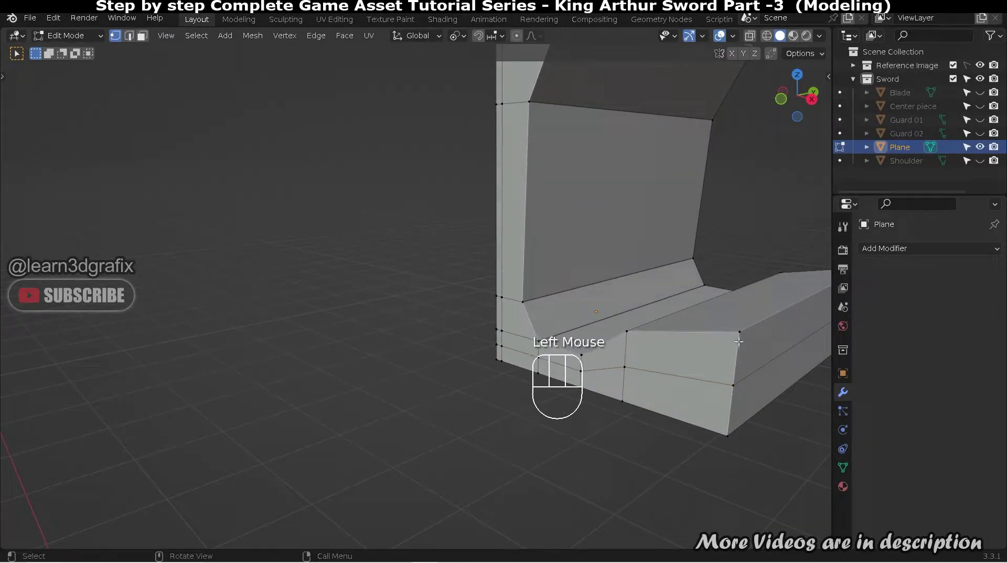
left_click(626, 330, "shift")
left_click(624, 367, "shift")
left_click(732, 385, "shift")
left_click(727, 435, "shift")
left_click(623, 401, "shift")
left_click(580, 387, "shift")
left_click(581, 371, "shift")
left_click(538, 373, "shift")
left_click(581, 355, "shift")
Add the side arm's front-face vertices at the ornament's centre to the selection.
scroll(546, 345, "up", 3)
left_click(499, 350, "shift")
left_click(499, 374, "shift")
left_click(490, 371, "shift")
left_click(498, 322, "shift")
left_click(489, 320, "shift")
left_click(491, 347, "shift")
scroll(508, 351, "down", 1)
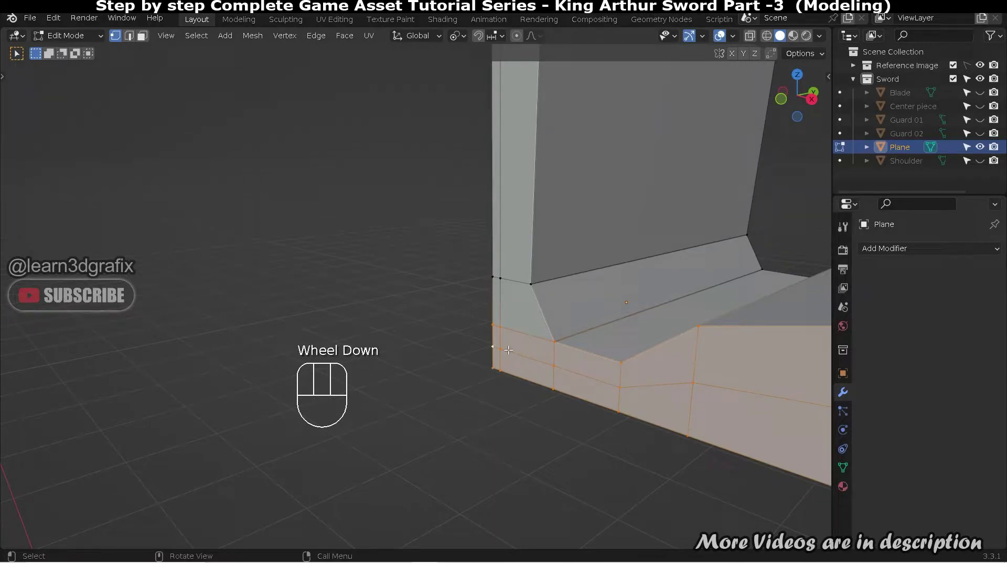
Unhide all sword parts and return to editing the ornament in right side view.
key("Tab")
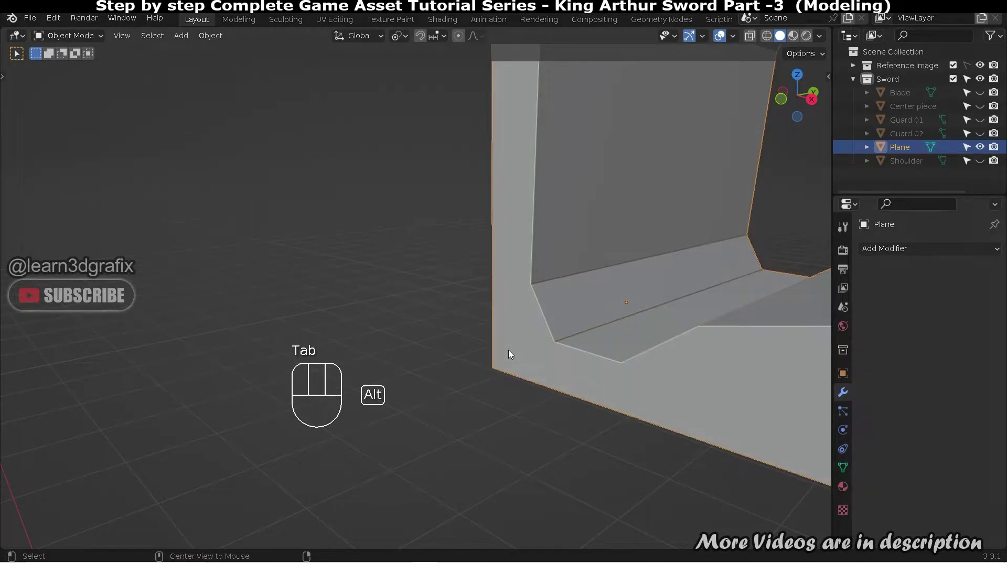
key("alt+h")
scroll(535, 362, "down", 2)
middle_click_drag(535, 361, 534, 324)
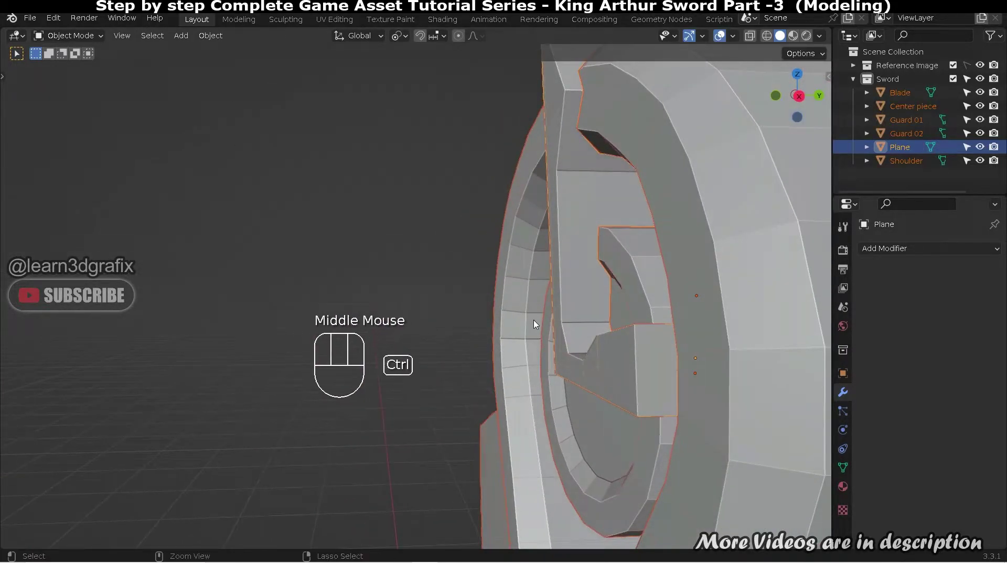
key("ctrl+KP_3")
key("KP_3")
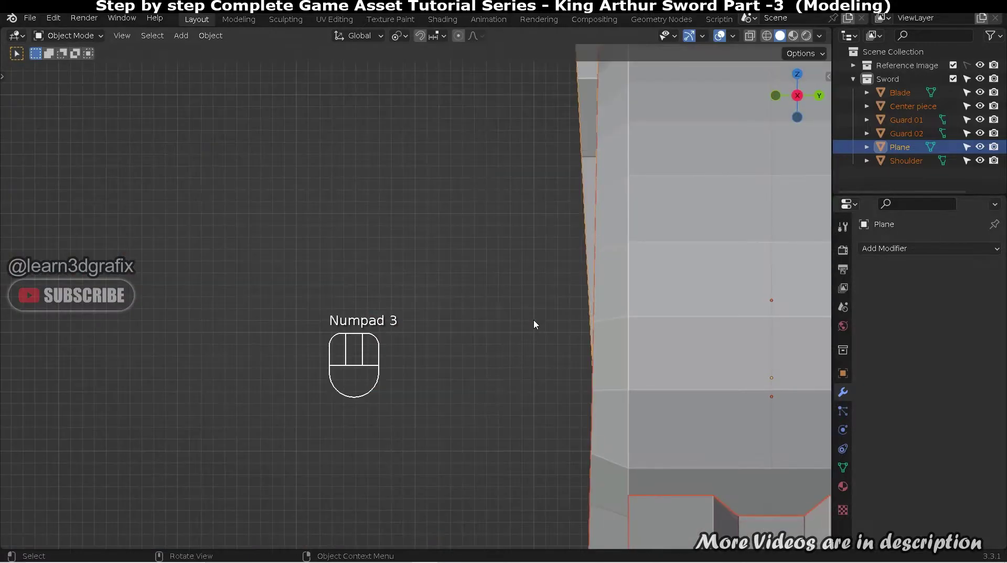
key("Tab")
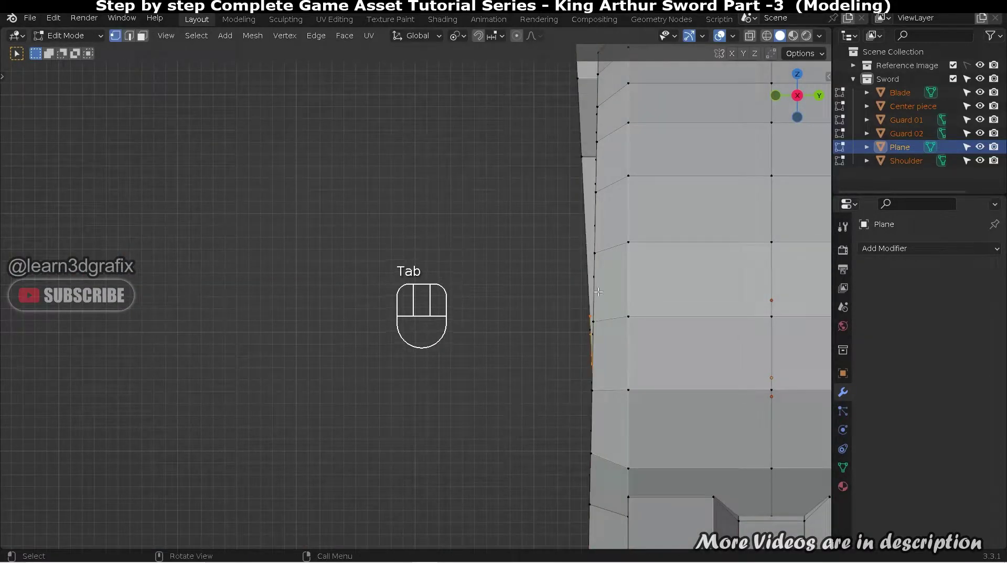
scroll(598, 292, "down", 1)
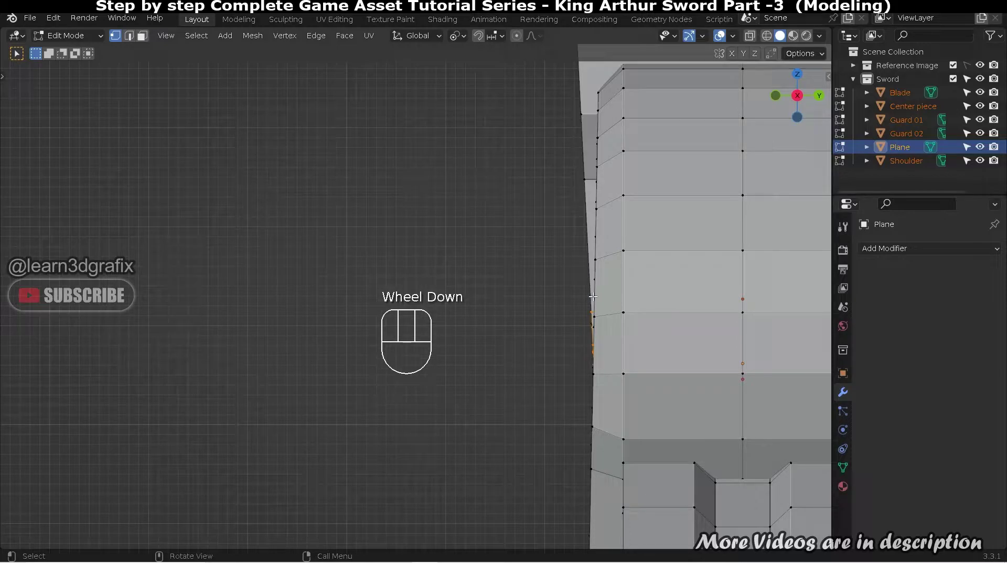
middle_click_drag(592, 297, 571, 301)
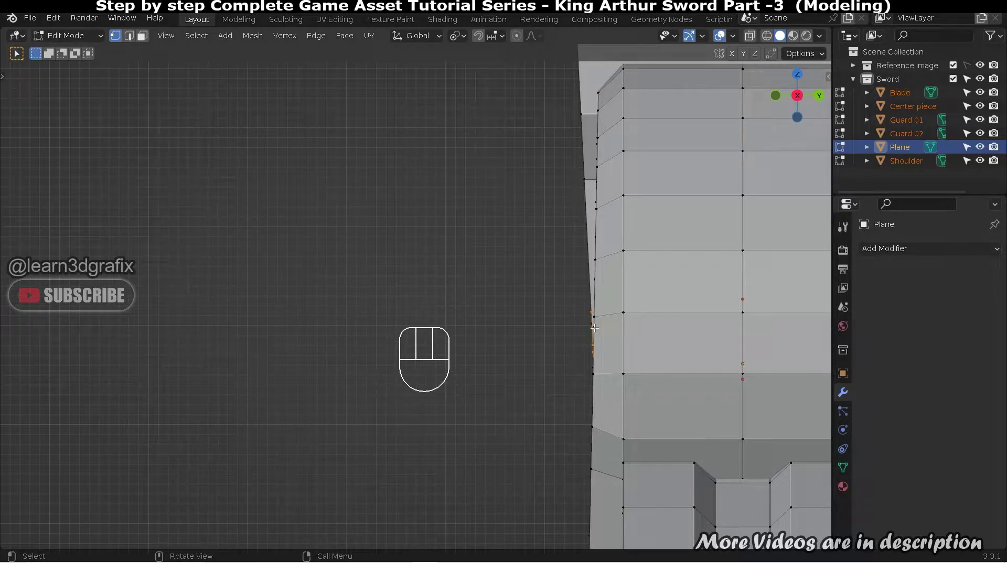
Rotate the side arm's selected front vertices slightly in side view.
key("r")
left_click(582, 328)
middle_click_drag(582, 328, 540, 362)
middle_click_drag(538, 366, 556, 302, "shift")
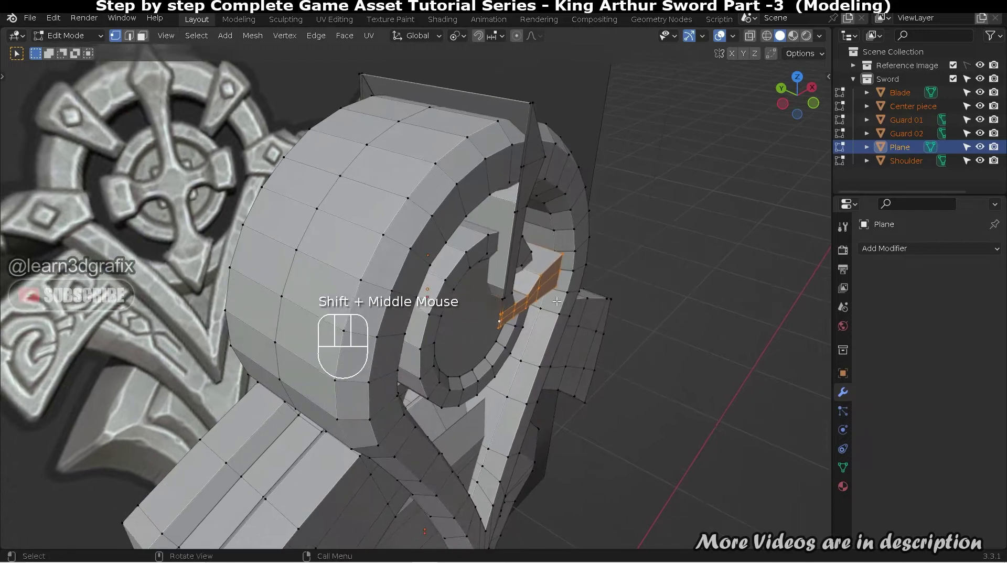
Try rotating the side arm's front vertices around the global Z axis and undo it.
scroll(549, 300, "up", 2)
key("r")
key("z")
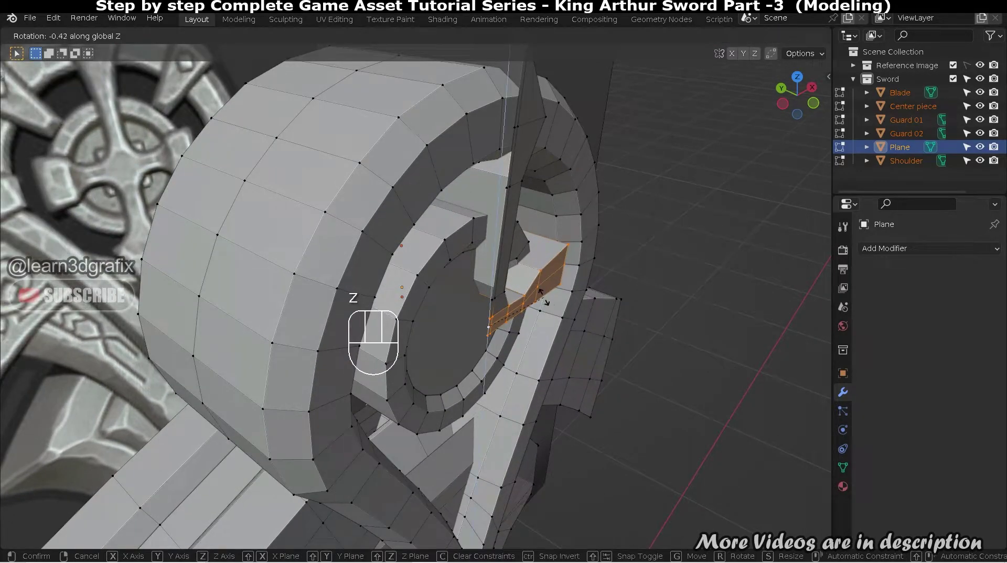
left_click(549, 301)
middle_click_drag(549, 301, 608, 254)
scroll(589, 253, "down", 1)
scroll(562, 344, "up", 2)
key("ctrl+z")
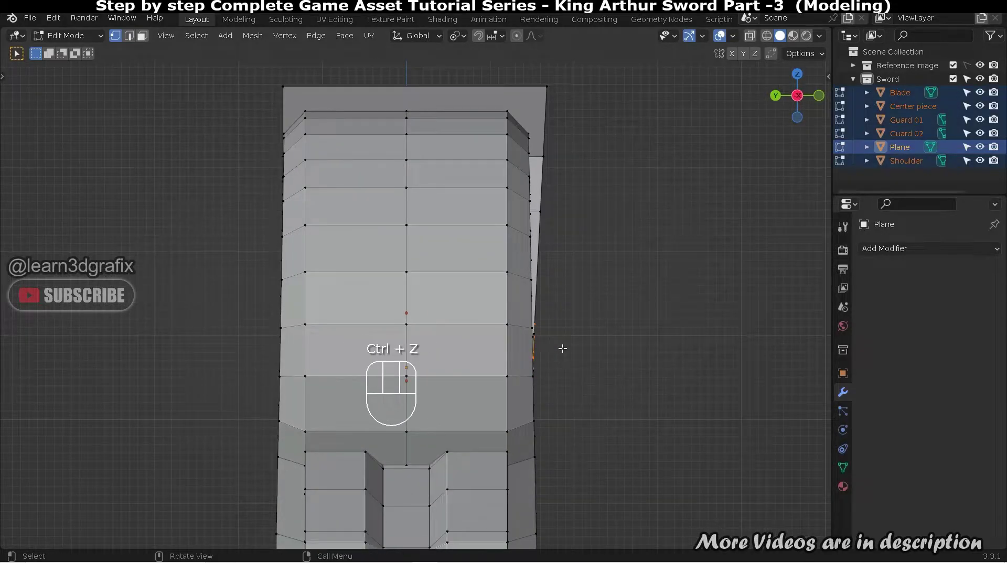
Rotate the side arm's front vertices about -2° around the global Z axis.
key("r")
key("z")
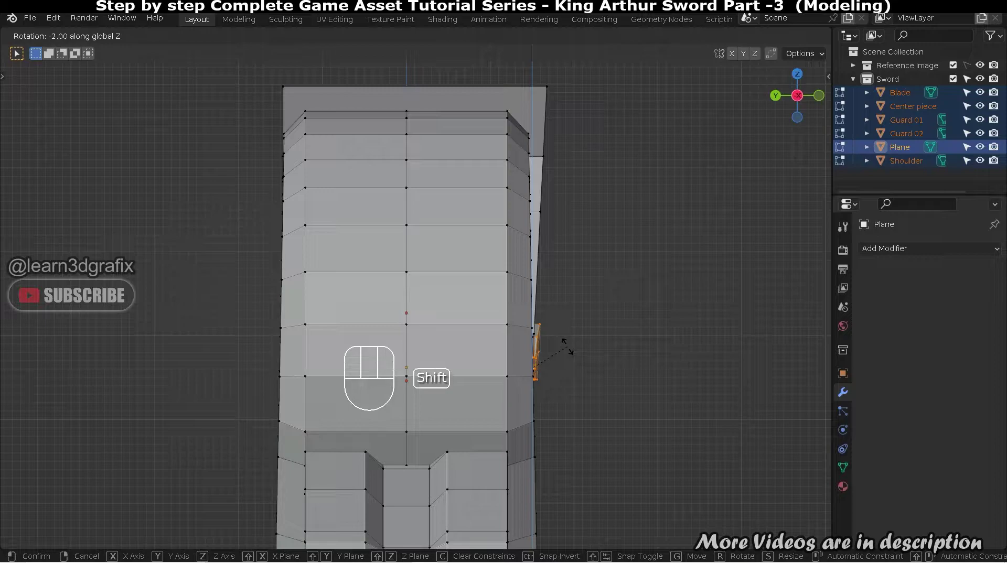
left_click(565, 347, "shift")
middle_click_drag(565, 346, 362, 324)
scroll(540, 338, "up", 2)
key("Tab")
scroll(539, 348, "up", 1)
middle_click_drag(538, 348, 582, 386)
scroll(602, 371, "up", 2)
key("Tab")
scroll(618, 356, "up", 1)
Flatten the side arm's selected front vertices with LoopTools.
key("m")
middle_click_drag(648, 302, 566, 340)
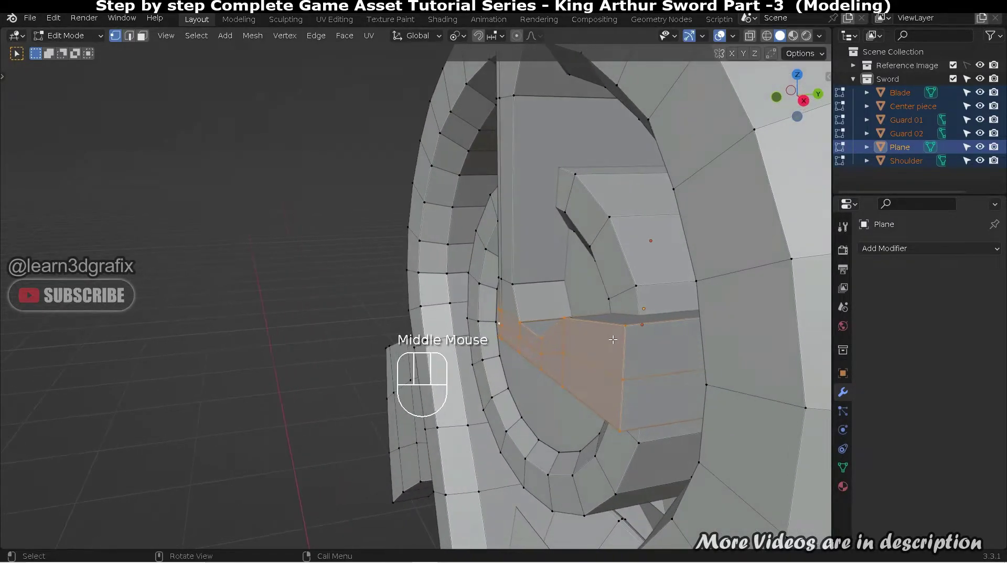
right_click(566, 340)
mouse_move(579, 221)
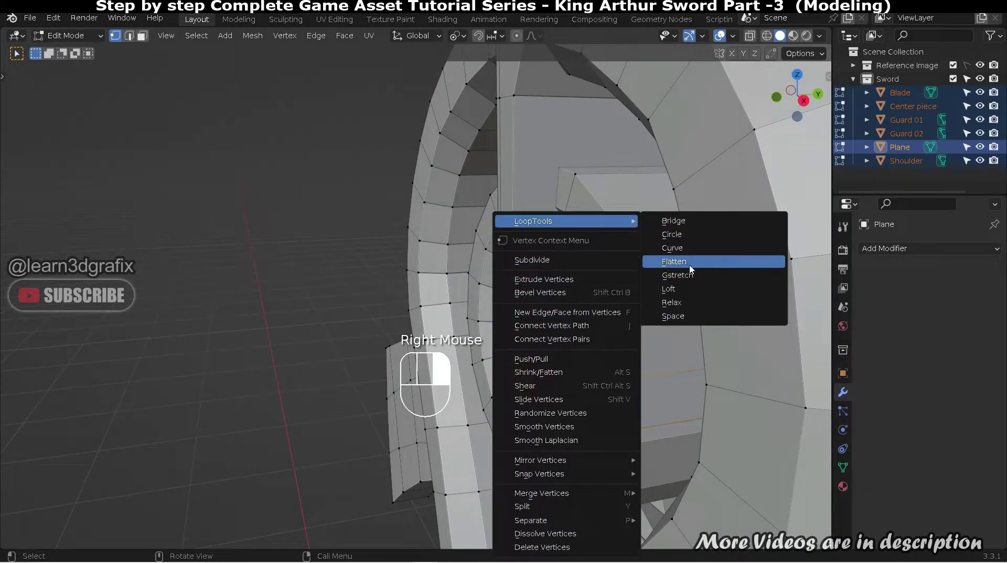
left_click(688, 265)
middle_click_drag(608, 351, 592, 365)
Rotate the flattened side arm front by about 3.4° in side view.
key("r")
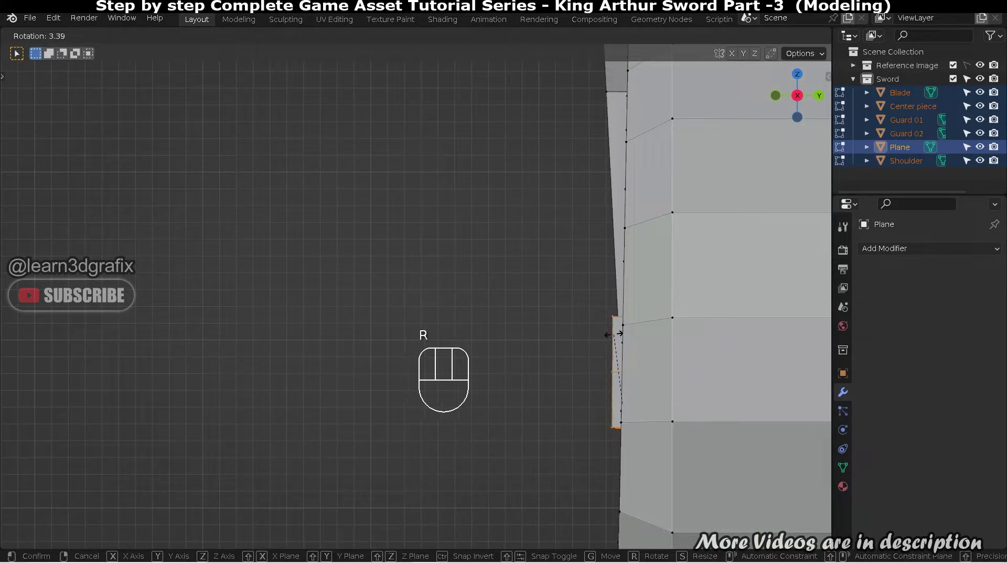
left_click(619, 333)
scroll(568, 341, "down", 2)
middle_click_drag(569, 342, 454, 335)
Isolate the Plane ornament again by hiding the other parts and edit it in front view.
key("Tab")
scroll(451, 331, "down", 1)
left_click(599, 270)
left_click(481, 318)
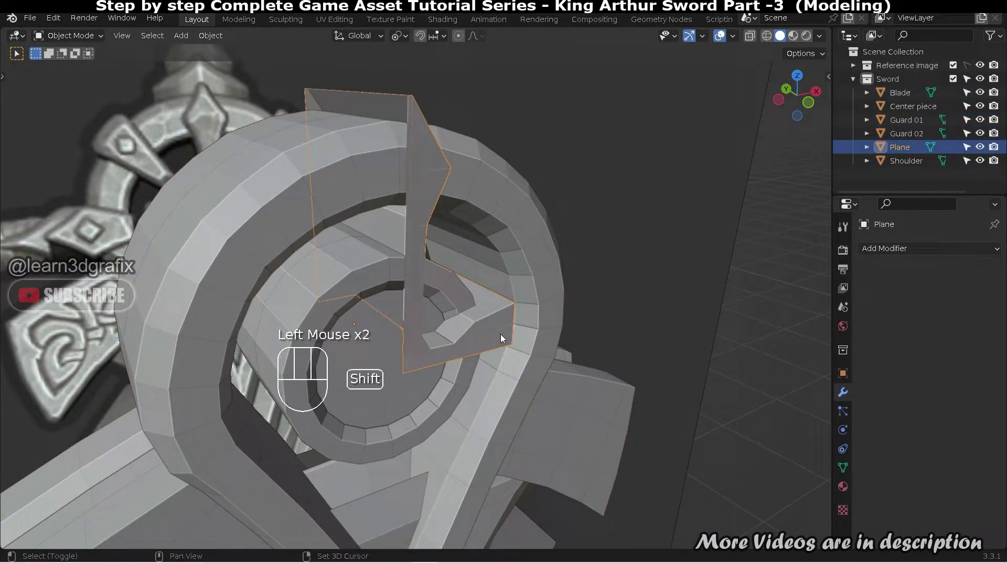
key("shift+h")
middle_click_drag(501, 337, 433, 318)
key("KP_1")
key("Tab")
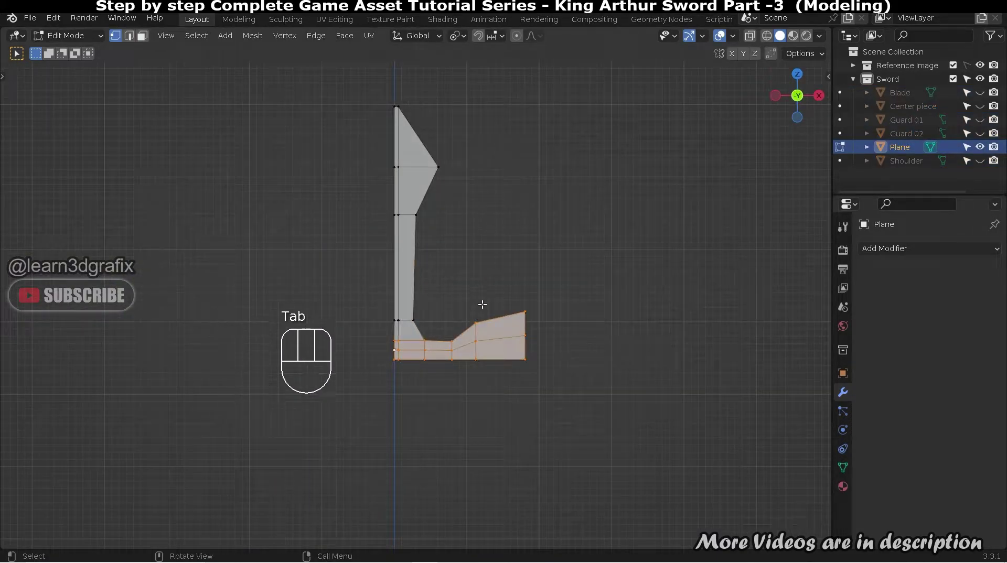
Dissolve the horizontal edge loop running along the middle of the side arm.
middle_click_drag(489, 298, 580, 281, "shift")
scroll(561, 307, "down", 1)
key("a")
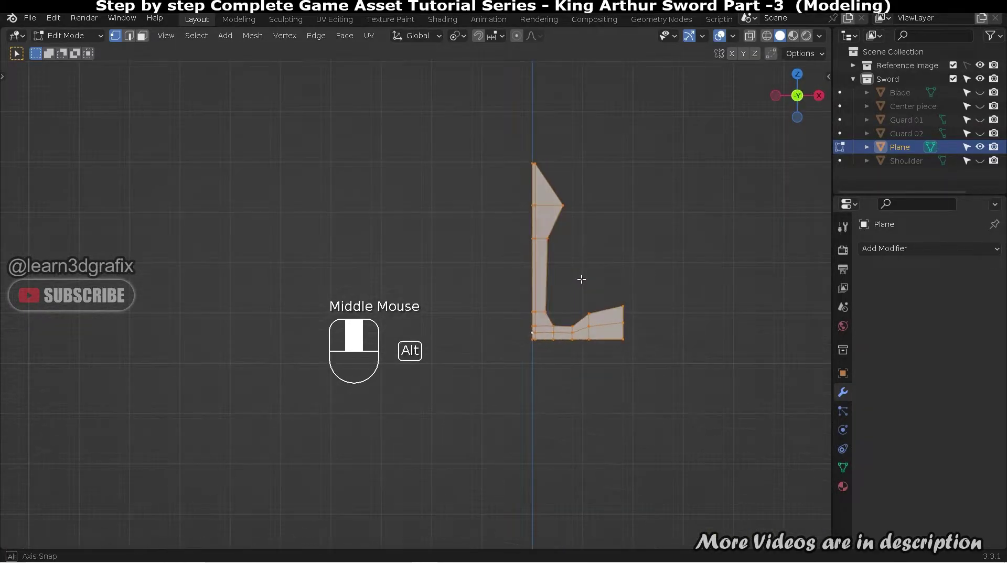
scroll(602, 344, "up", 3)
left_click(598, 318, "alt")
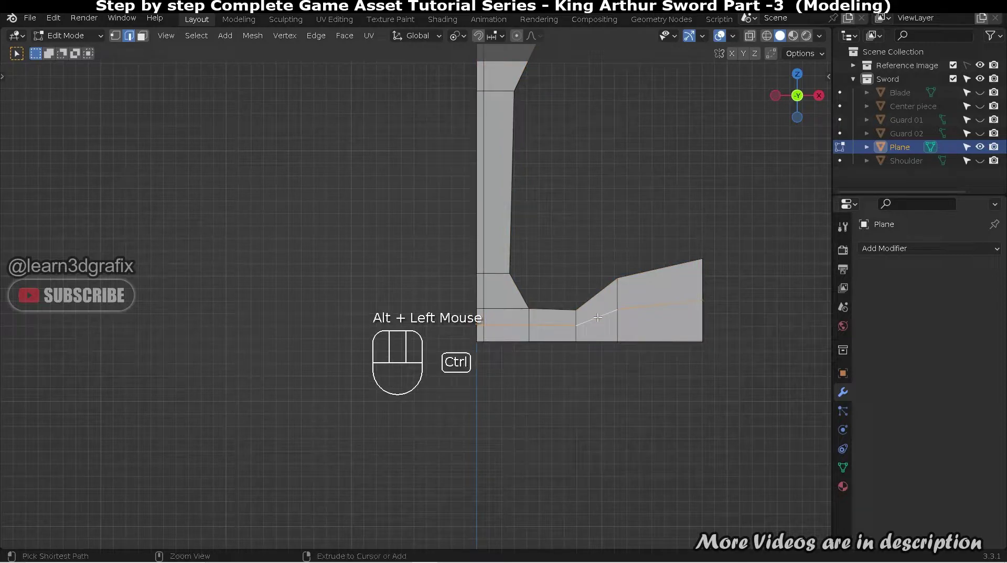
key("ctrl+x")
scroll(548, 335, "down", 3)
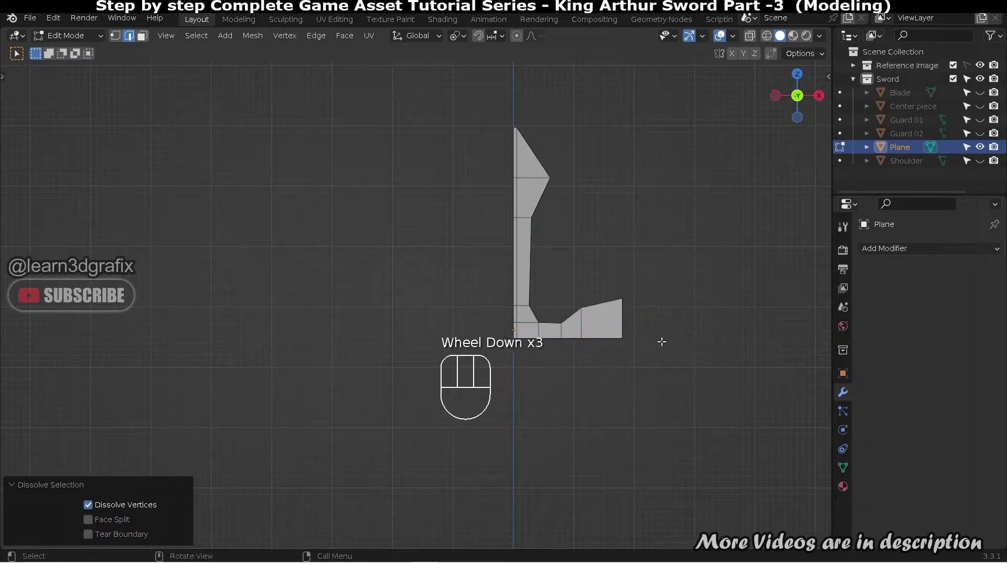
Leave Edit Mode, unhide all sword parts and select only the Plane ornament.
scroll(609, 318, "up", 2)
key("Tab")
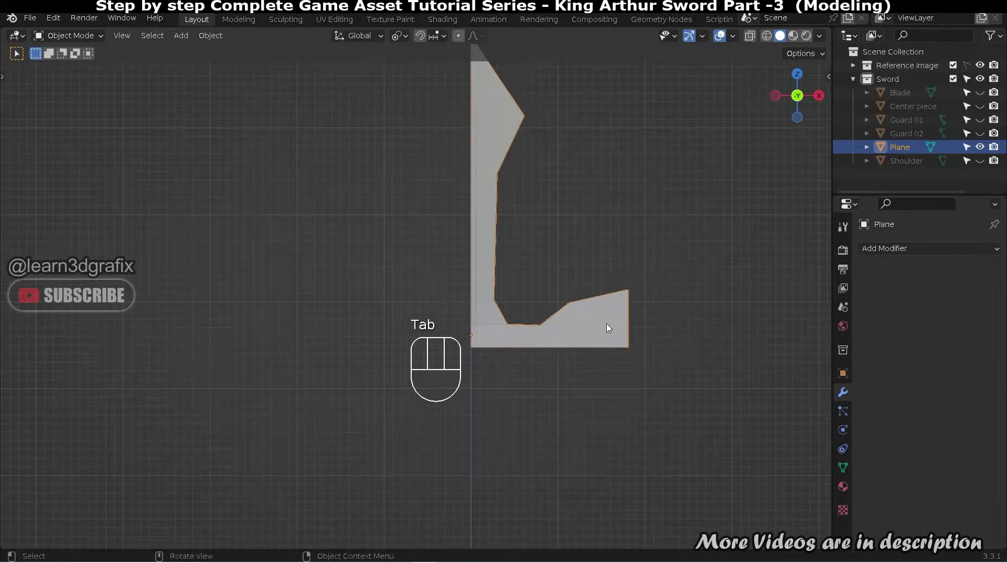
key("alt+h")
scroll(602, 270, "down", 1)
left_click(521, 225)
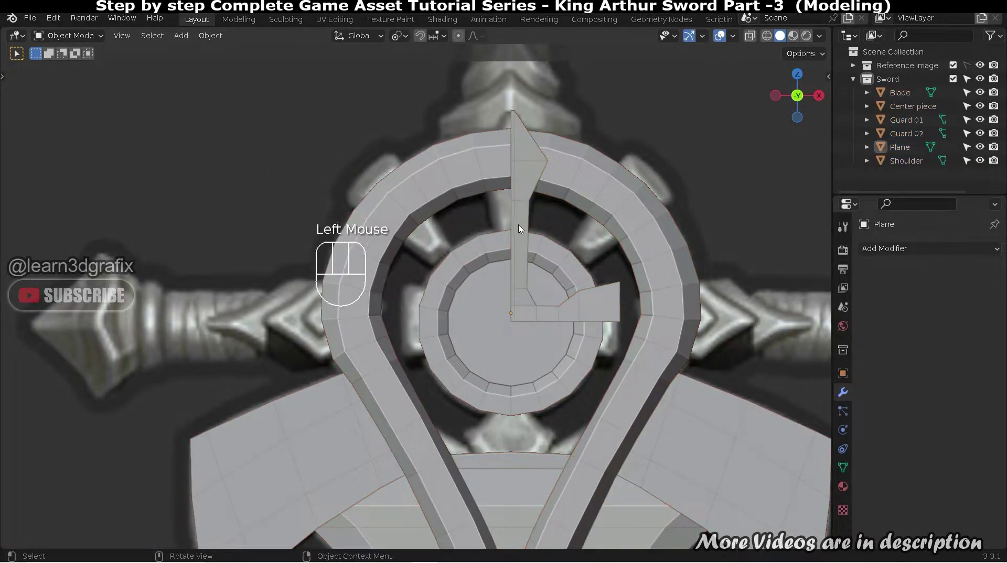
Add a Mirror modifier on the X axis to the ornament with Clipping enabled.
scroll(518, 227, "up", 2)
scroll(517, 230, "down", 1)
left_click(902, 249)
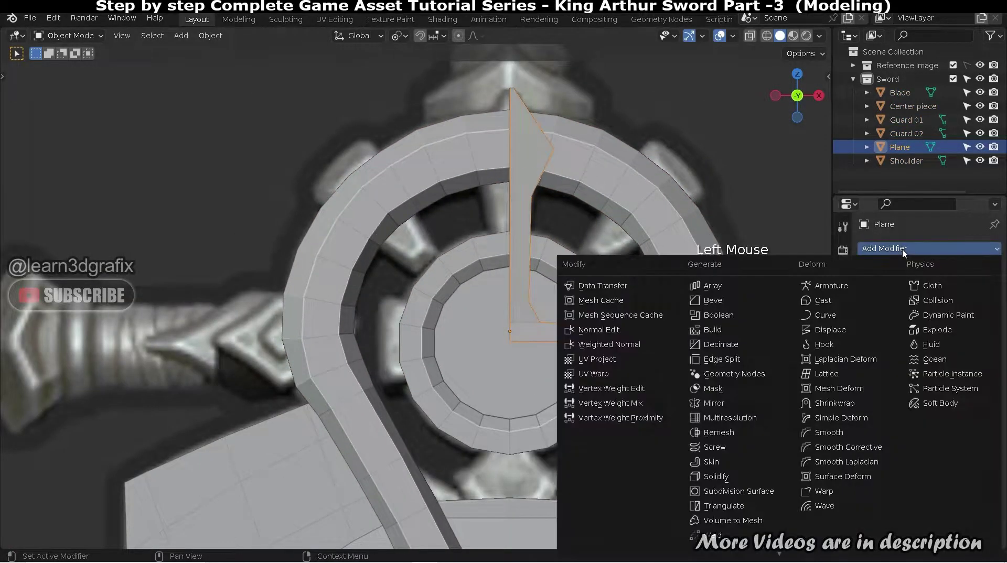
left_click(762, 402)
left_click(918, 354)
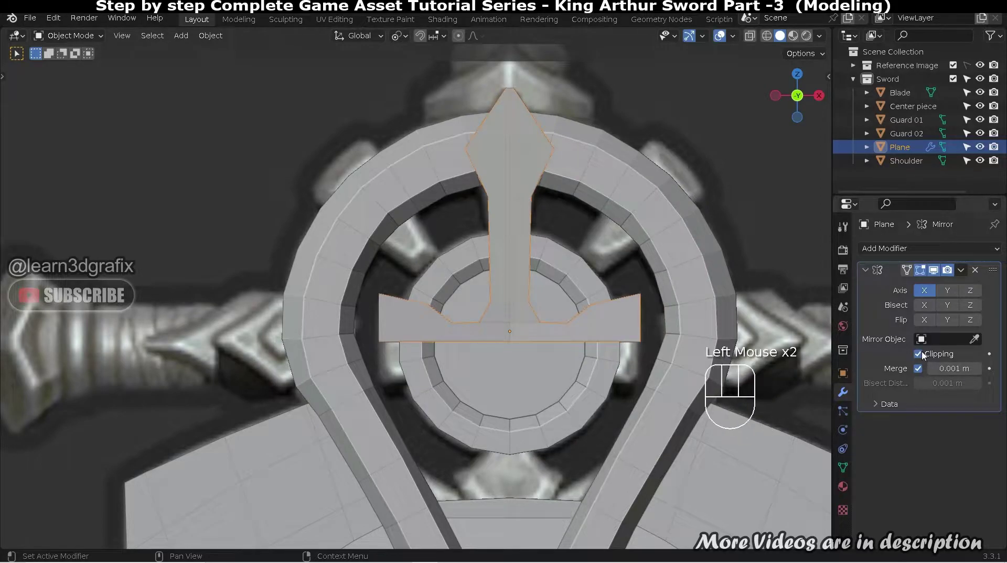
Try mirroring the ornament on the Z and Y axes, then return to mirroring on X only.
key("Tab")
scroll(669, 295, "up", 2)
scroll(669, 295, "down", 2)
middle_click_drag(669, 295, 552, 332)
scroll(482, 310, "up", 2)
left_click(969, 291)
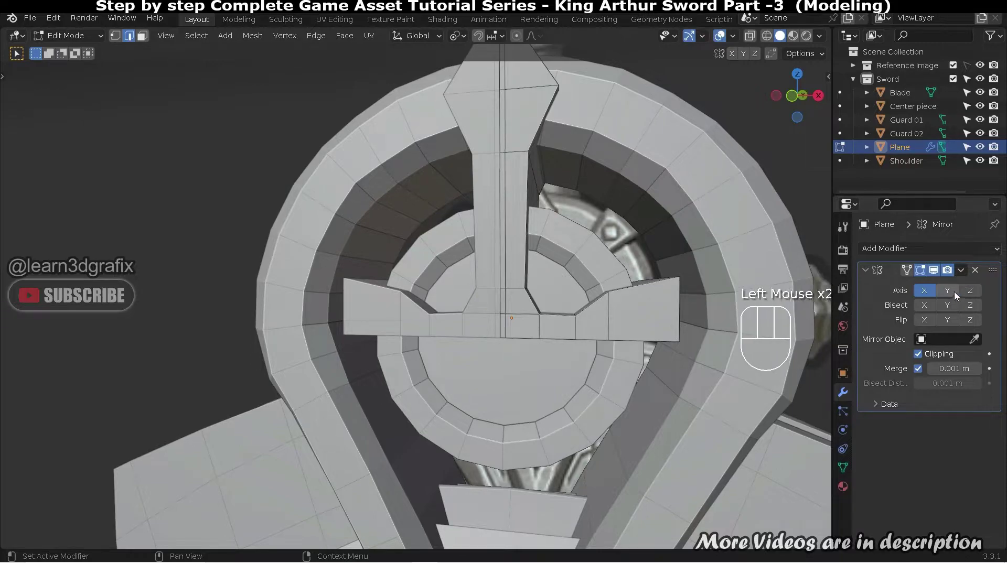
left_click(955, 293)
left_click(948, 293)
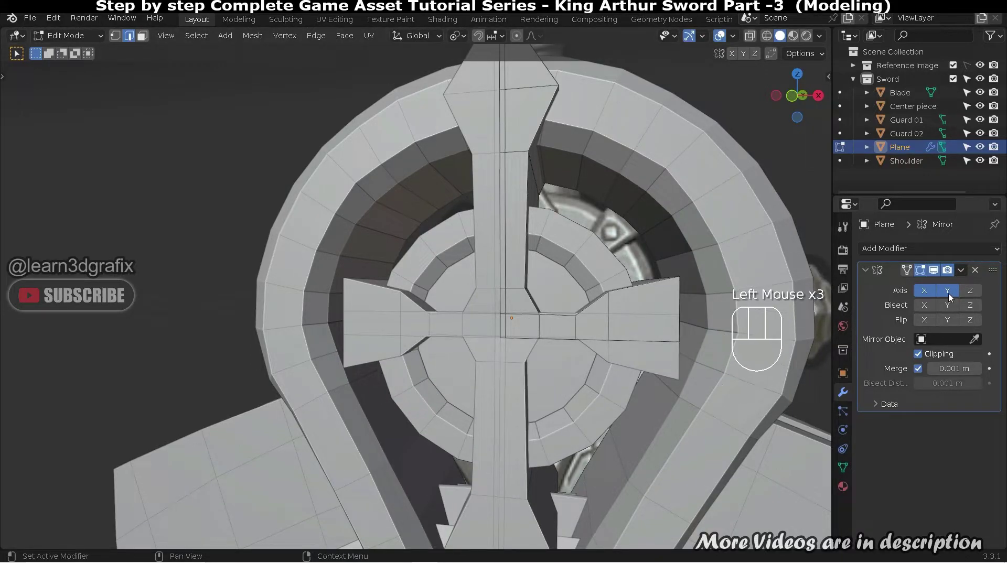
left_click(948, 294)
scroll(616, 349, "down", 3)
middle_click_drag(616, 349, 560, 333)
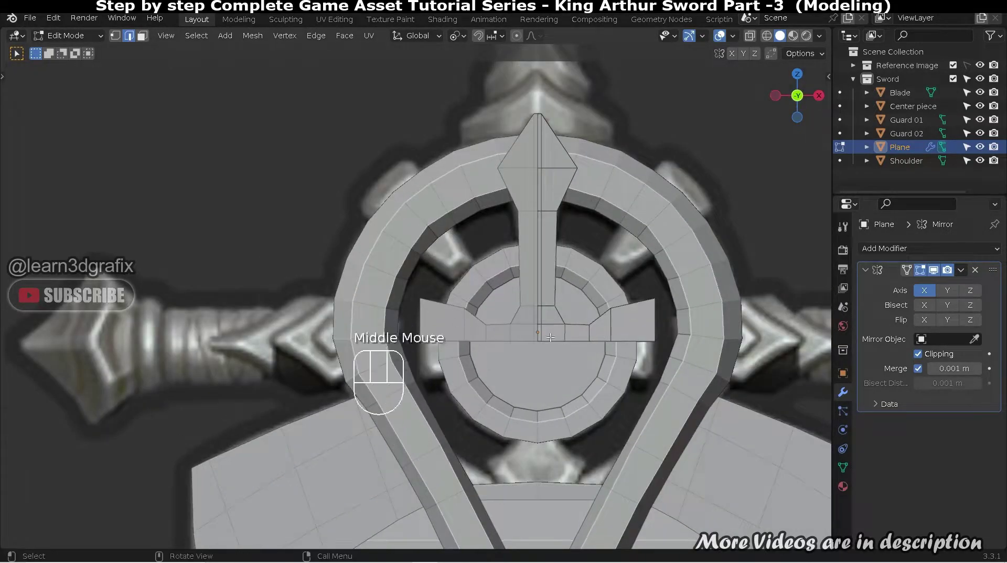
Apply the ornament's Mirror modifier in Object Mode.
scroll(555, 338, "up", 2)
left_click(961, 271)
key("Tab")
left_click(961, 271)
left_click(928, 286)
Select the ornament's middle vertex on its lower edge and snap the 3D cursor to it.
key("Tab")
scroll(523, 331, "up", 4)
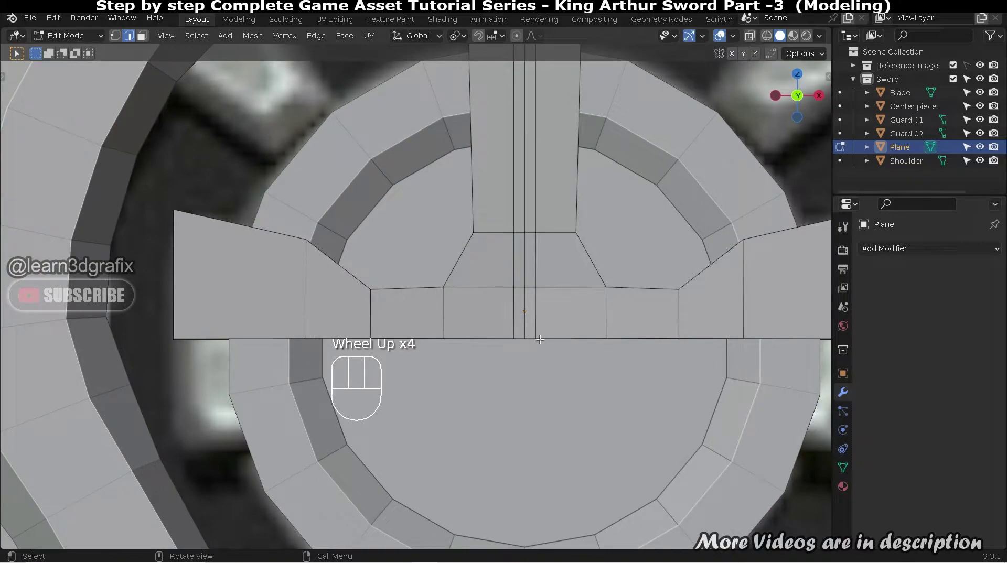
key("1")
left_click(527, 337)
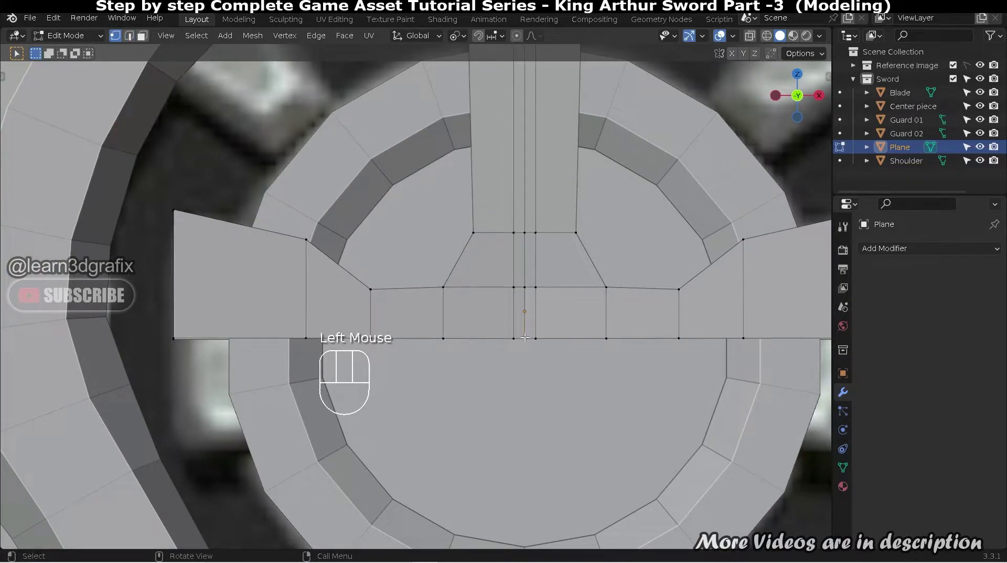
right_click(524, 338, "shift")
key("ctrl+z")
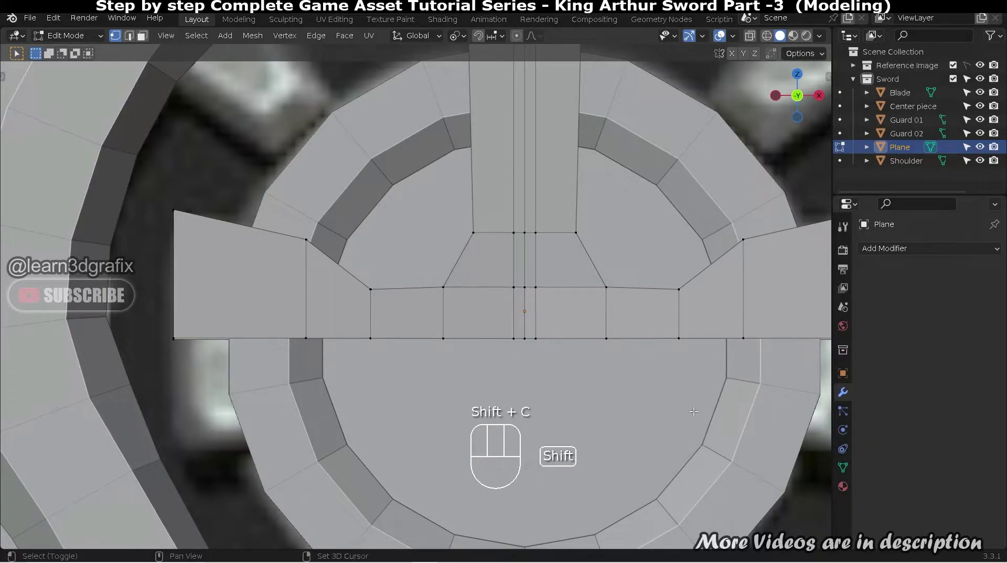
scroll(355, 291, "up", 14)
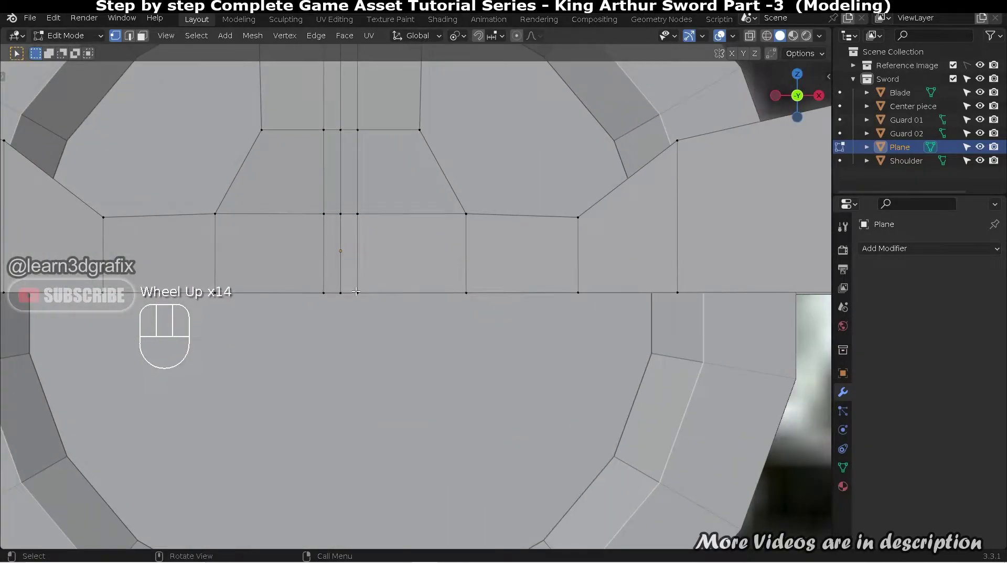
middle_click_drag(378, 315, 475, 358, "shift")
key("shift+s")
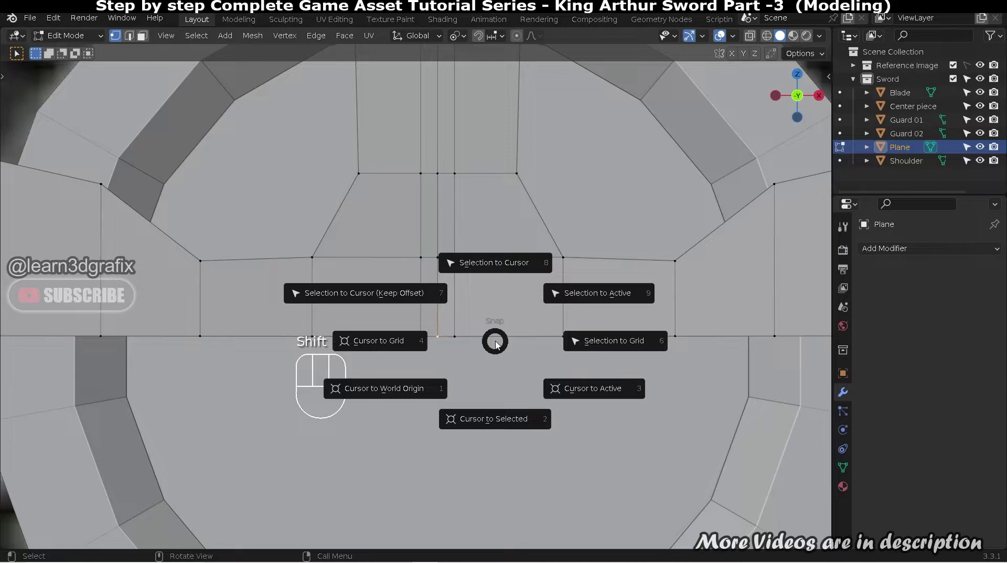
left_click(487, 418)
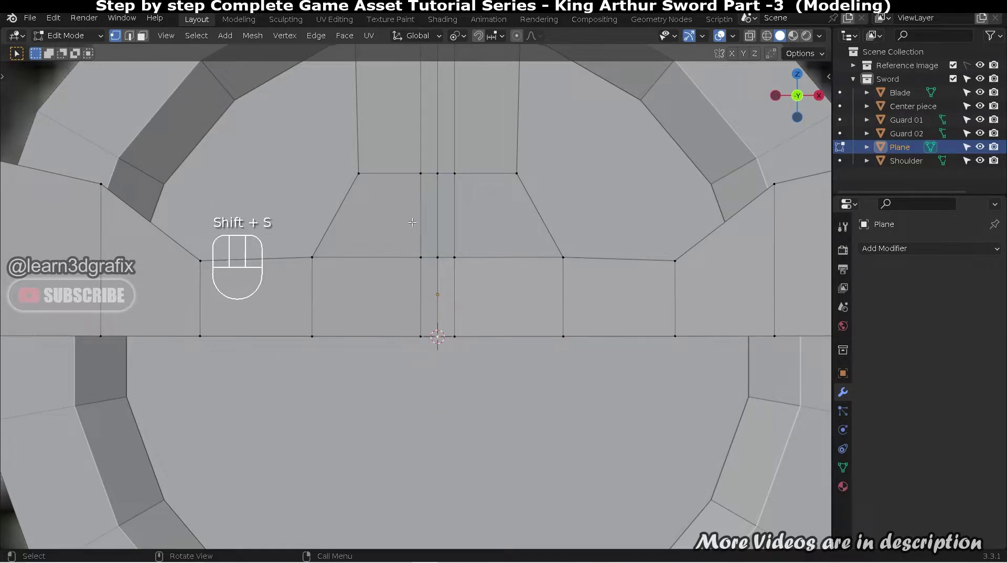
Return to Object Mode and set the ornament's origin to the 3D cursor.
key("Tab")
left_click(210, 35)
mouse_move(315, 65)
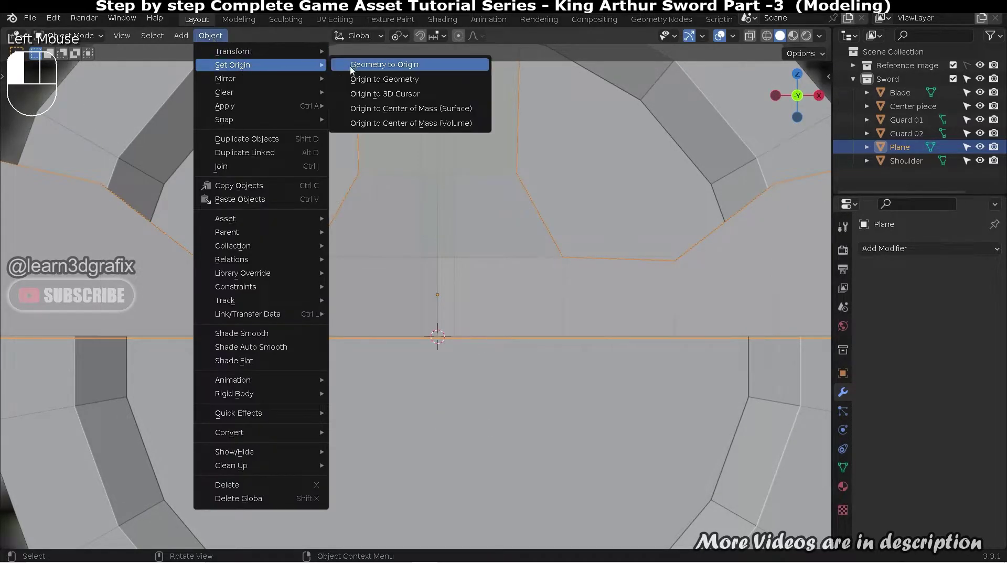
left_click(376, 95)
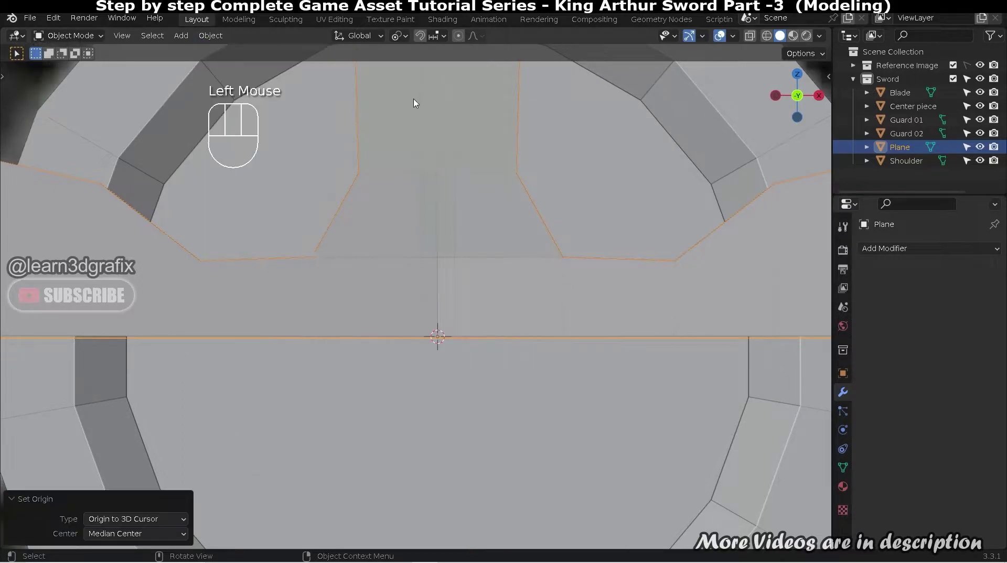
Add a Mirror modifier to the ornament and mirror it on the Y axis only.
scroll(458, 278, "down", 3)
key("Tab")
scroll(459, 278, "down", 4)
scroll(458, 278, "up", 1)
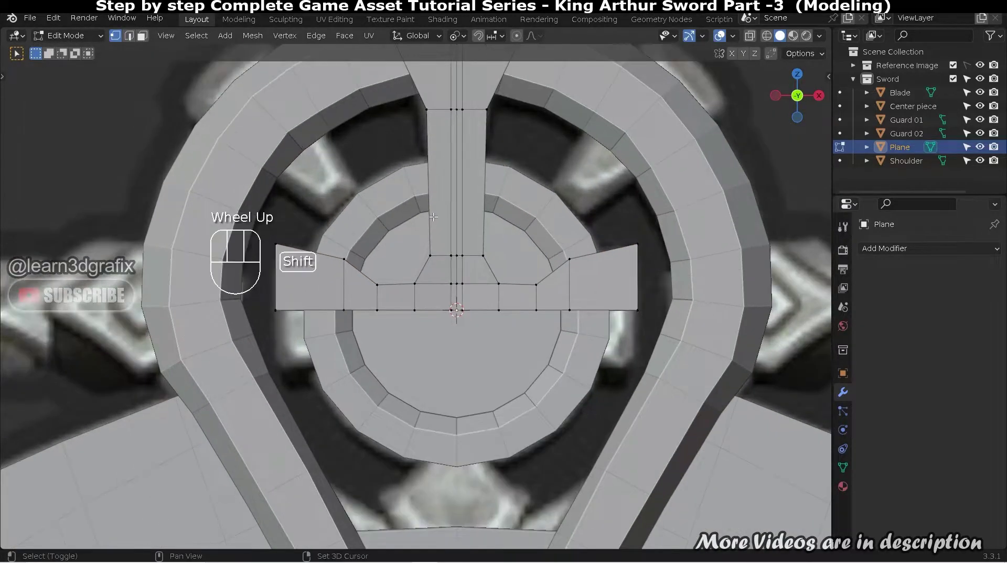
middle_click_drag(458, 278, 469, 295, "shift")
key("Tab")
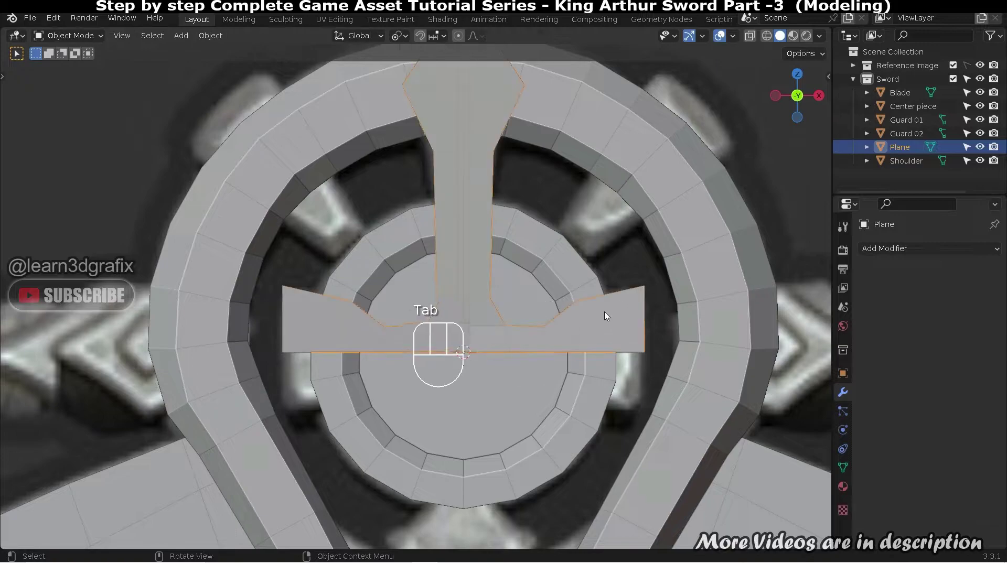
left_click(900, 249)
left_click(750, 403)
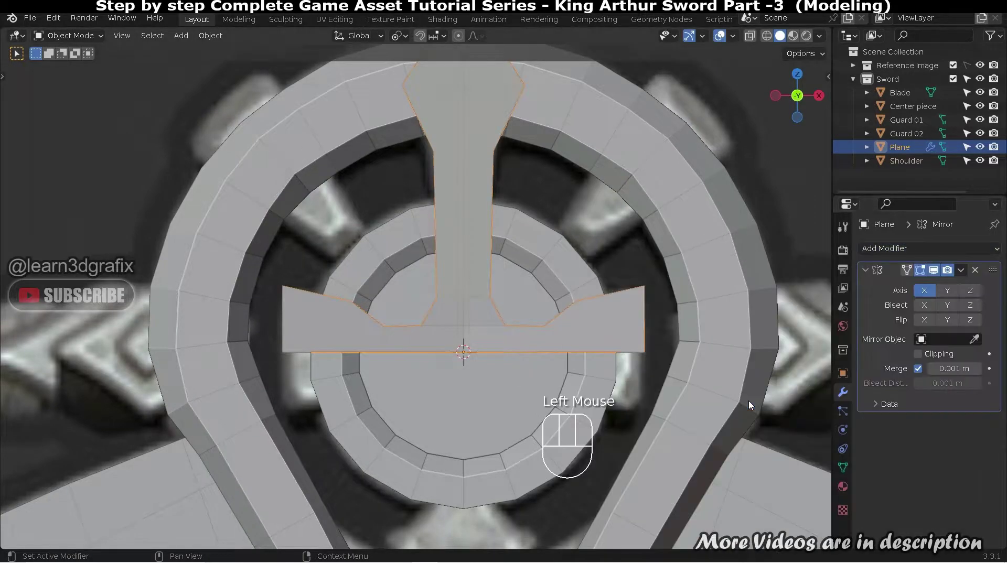
left_click(947, 290)
left_click(923, 290)
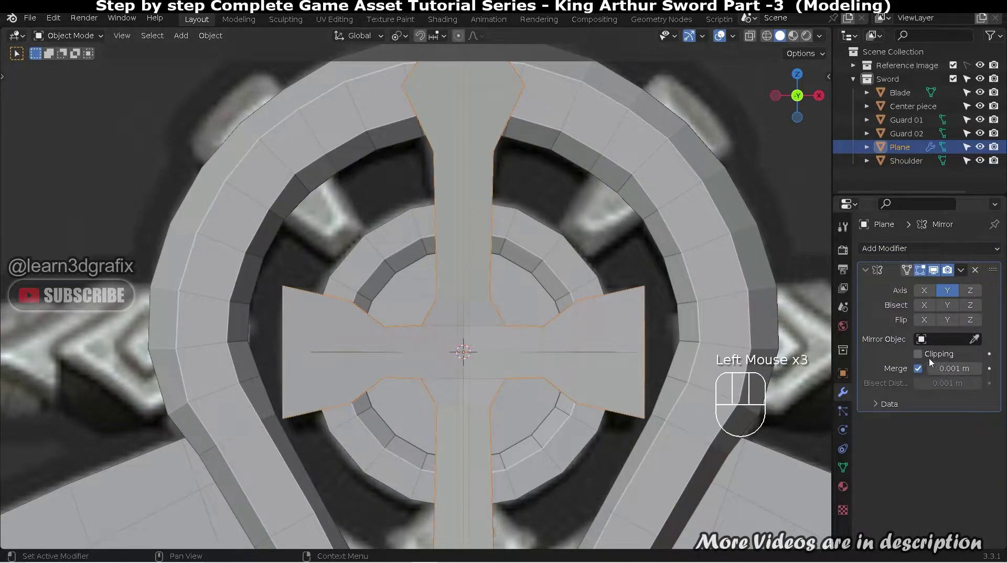
Enable Clipping, set the Mirror modifier's merge distance to 0.048 m and apply the modifier in Object Mode.
scroll(552, 380, "up", 2)
key("Tab")
middle_click_drag(532, 361, 552, 369)
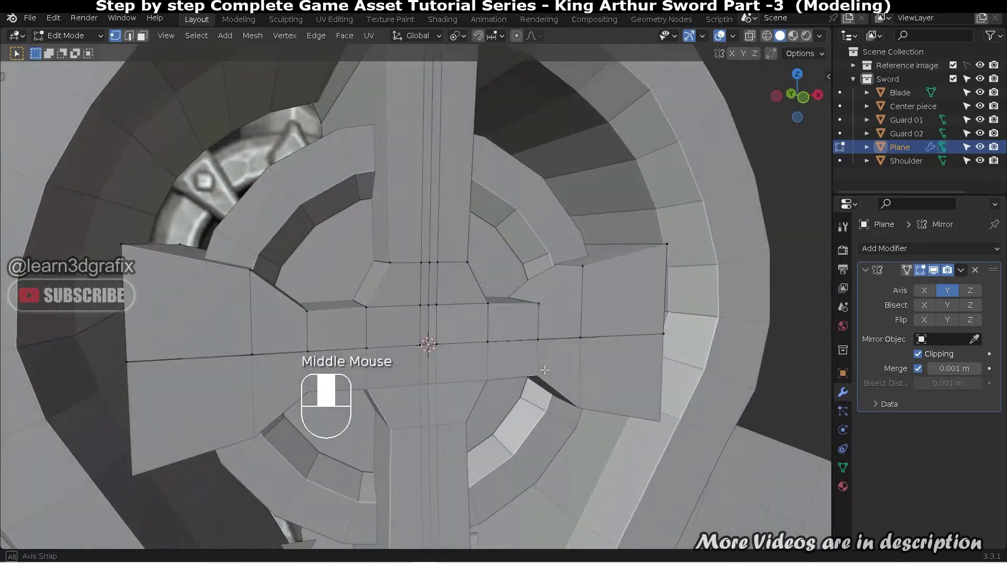
left_click_drag(947, 369, 959, 368)
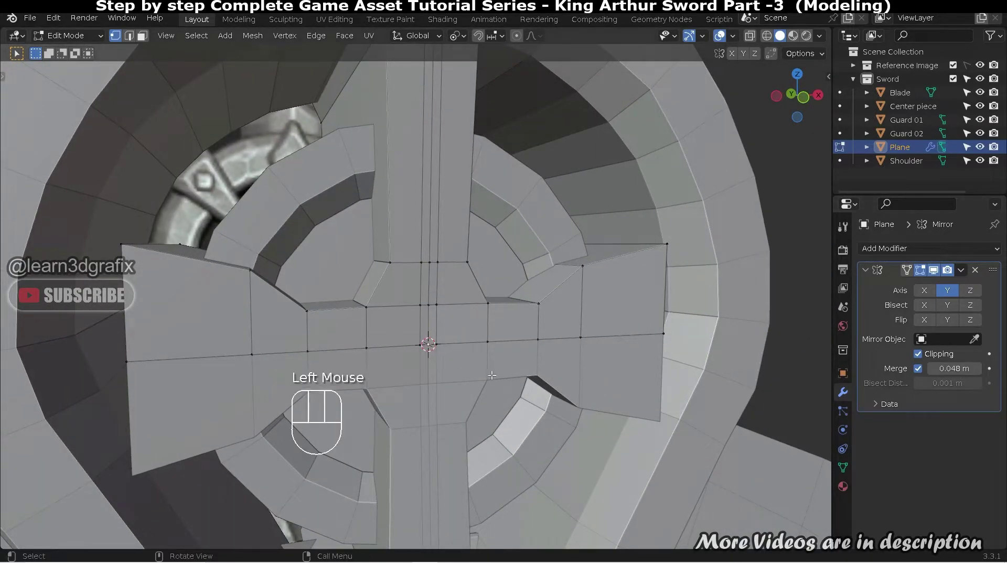
middle_click_drag(469, 375, 568, 366)
scroll(449, 357, "down", 4)
middle_click_drag(469, 363, 506, 284)
scroll(474, 267, "up", 1)
key("Tab")
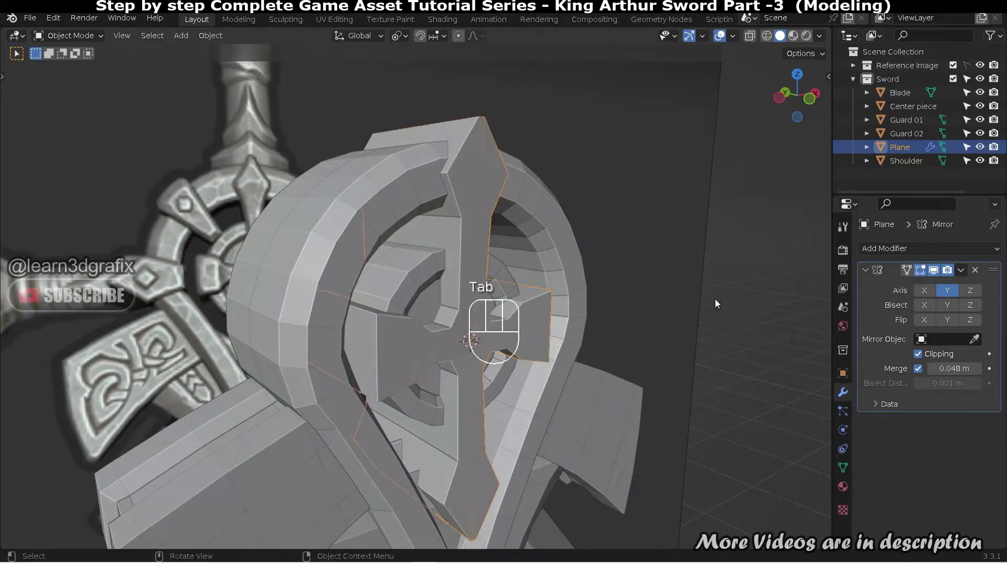
left_click(960, 269)
left_click(943, 288)
Select the full cross ornament in Object Mode and hide all the other sword parts.
key("Tab")
middle_click_drag(474, 276, 435, 278)
scroll(477, 154, "up", 2)
middle_click_drag(477, 153, 376, 275)
scroll(450, 187, "up", 2)
scroll(485, 168, "down", 2)
middle_click_drag(585, 193, 653, 217)
key("Tab")
key("Tab")
key("Tab")
middle_click_drag(612, 153, 623, 149)
left_click(623, 149)
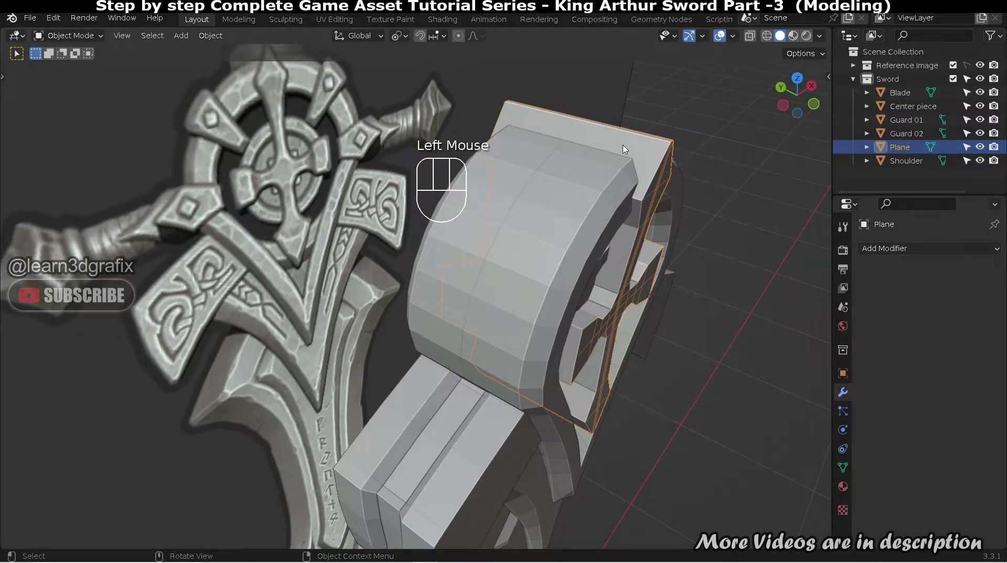
key("shift+h")
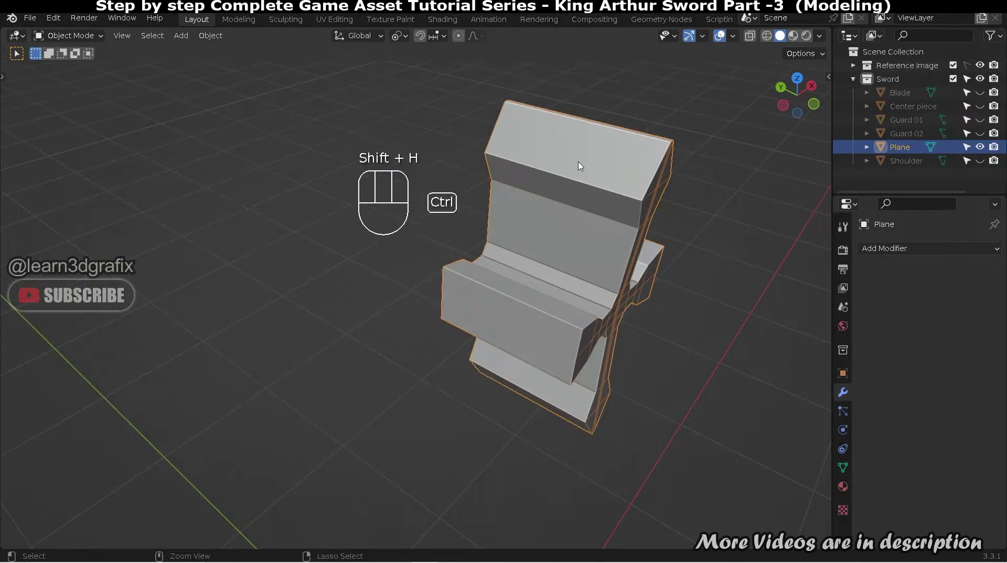
Add one centred loop cut around the cross, halfway through its depth.
key("Tab")
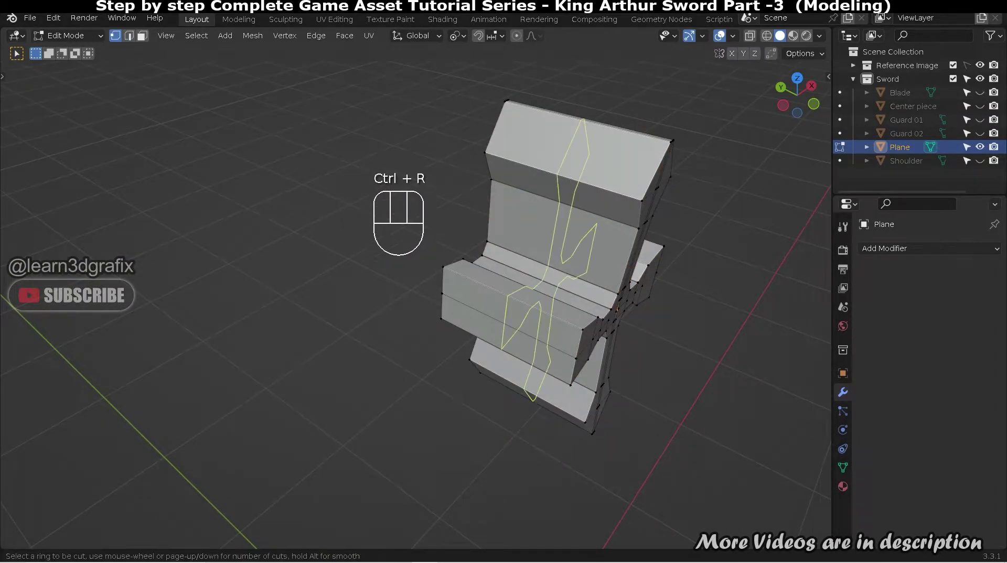
left_click(570, 178)
right_click(570, 178)
middle_click_drag(569, 179, 567, 212)
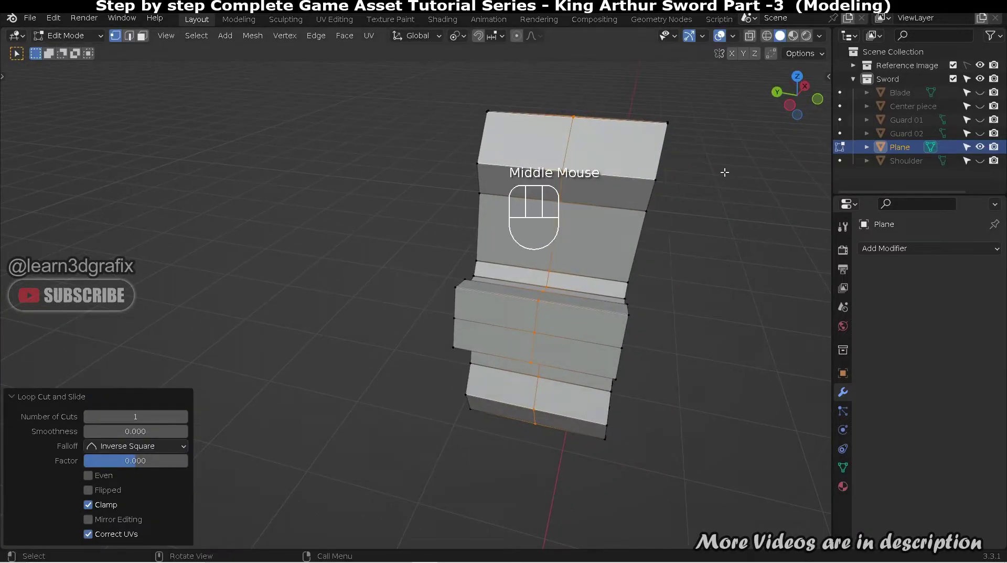
Try scaling the new edge loop to 0 on the X axis.
middle_click_drag(674, 241, 603, 218)
key("s")
key("x")
key("0")
left_click(604, 206)
Flatten the middle edge loop by scaling it to 0 on the Y axis.
key("s")
key("y")
key("0")
left_click(581, 232)
From a wireframe side view, select the vertices at one end of the cross's depth and delete that half.
scroll(613, 216, "down", 2)
scroll(612, 216, "down", 3)
scroll(612, 216, "up", 2)
scroll(623, 229, "up", 2)
scroll(603, 218, "up", 1)
key("KP_3")
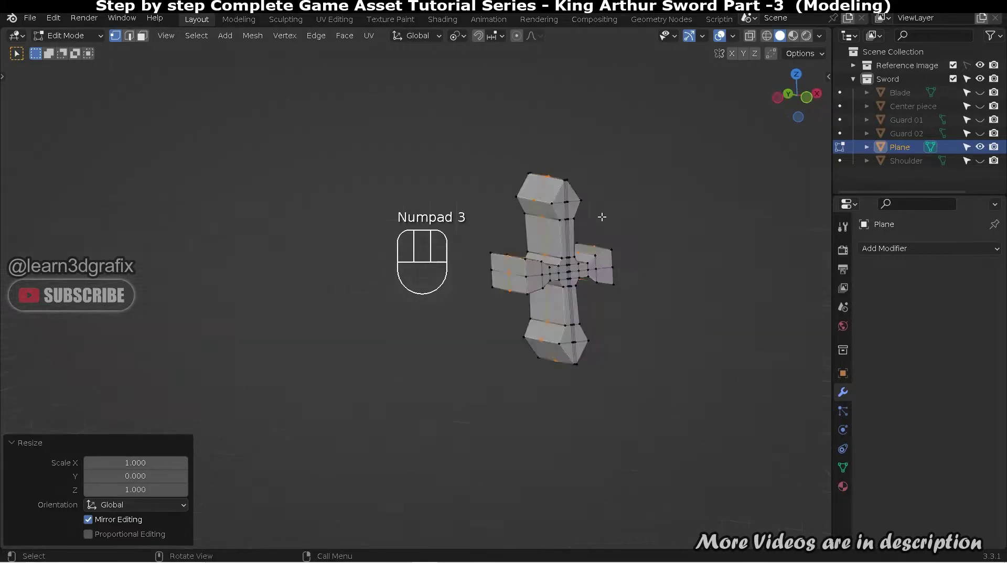
key("ctrl+KP_3")
scroll(601, 216, "up", 1)
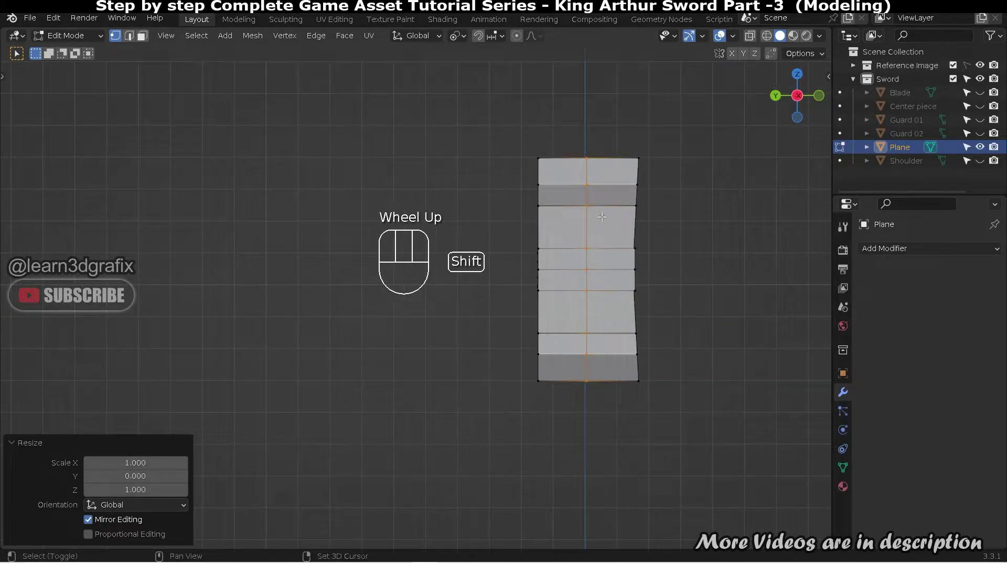
key("shift+z")
left_click_drag(503, 137, 555, 404)
key("x")
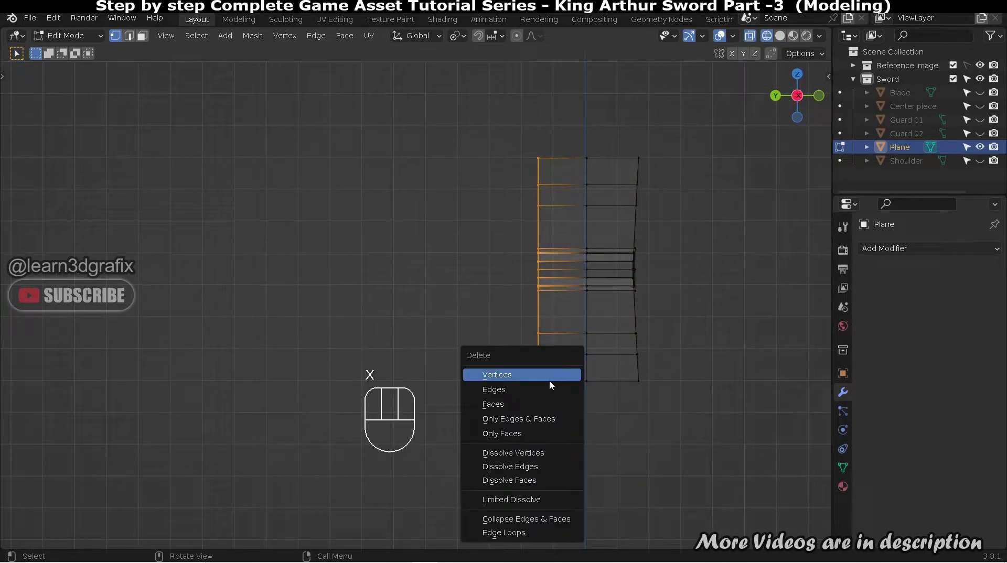
left_click(548, 378)
Add a Mirror modifier to the remaining half of the cross and mirror it on the Z axis only.
scroll(596, 164, "up", 3)
scroll(617, 164, "down", 2)
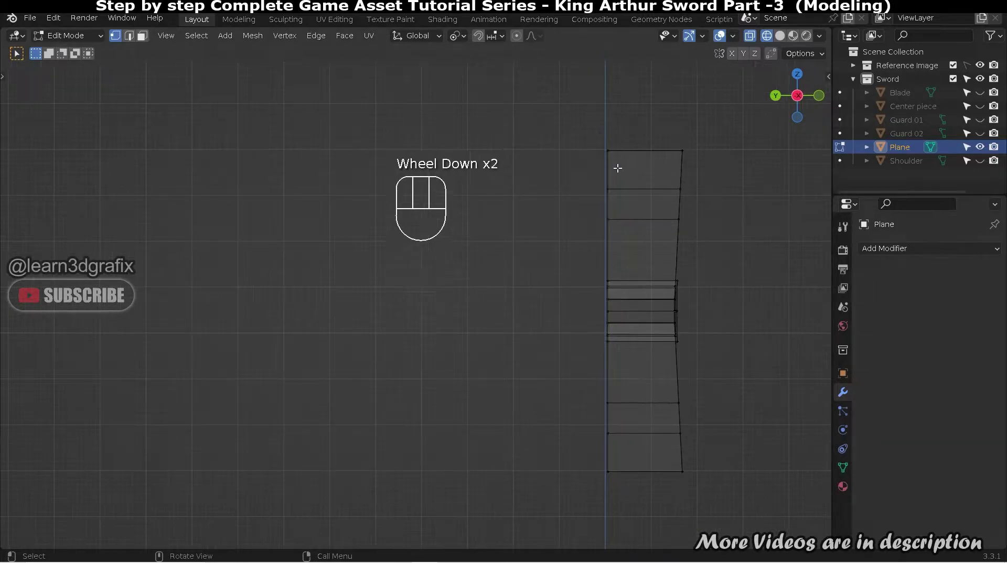
key("Tab")
key("Tab")
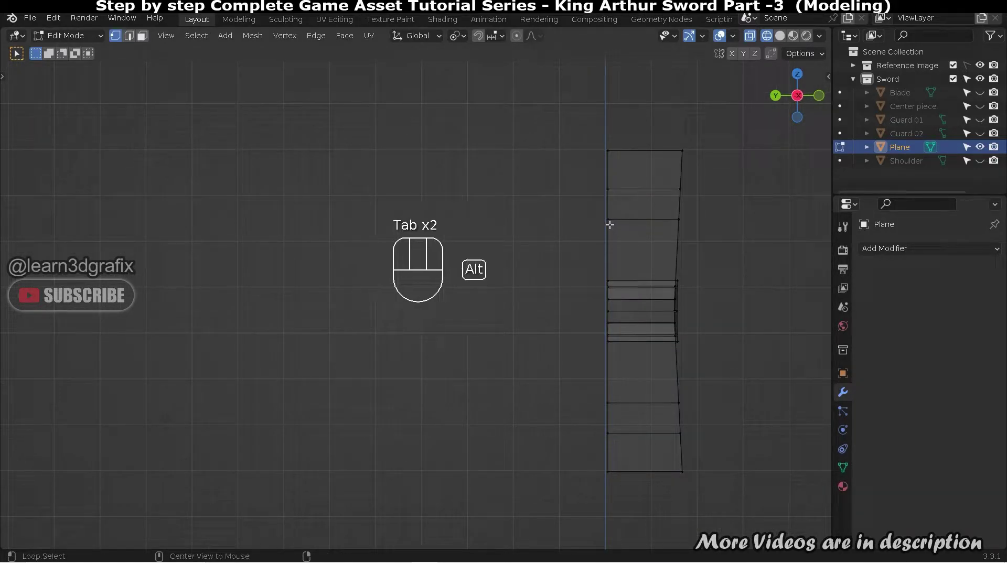
left_click(609, 225, "alt")
key("Tab")
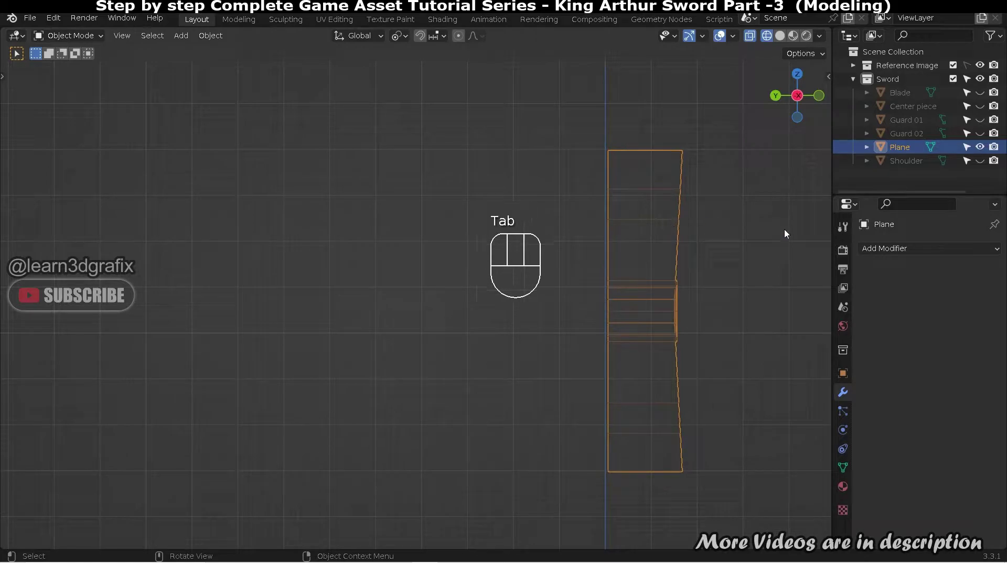
left_click(901, 250)
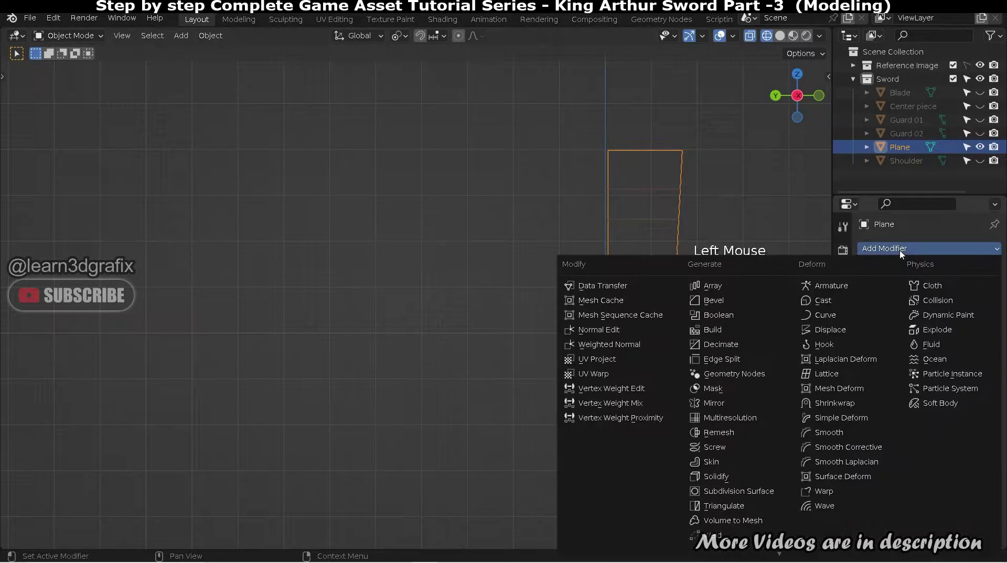
left_click(726, 407)
left_click(968, 292)
left_click(949, 293)
key("Tab")
key("Tab")
In solid shading, move the inner open edge loop along Y to the mirror plane with Clipping enabled.
mouse_move(636, 292)
middle_mouse_down()
mouse_move(630, 317)
mouse_move(614, 328)
mouse_move(595, 288)
mouse_move(647, 173)
mouse_move(647, 216)
middle_mouse_up()
key("alt+z")
key("shift+z")
key("Tab")
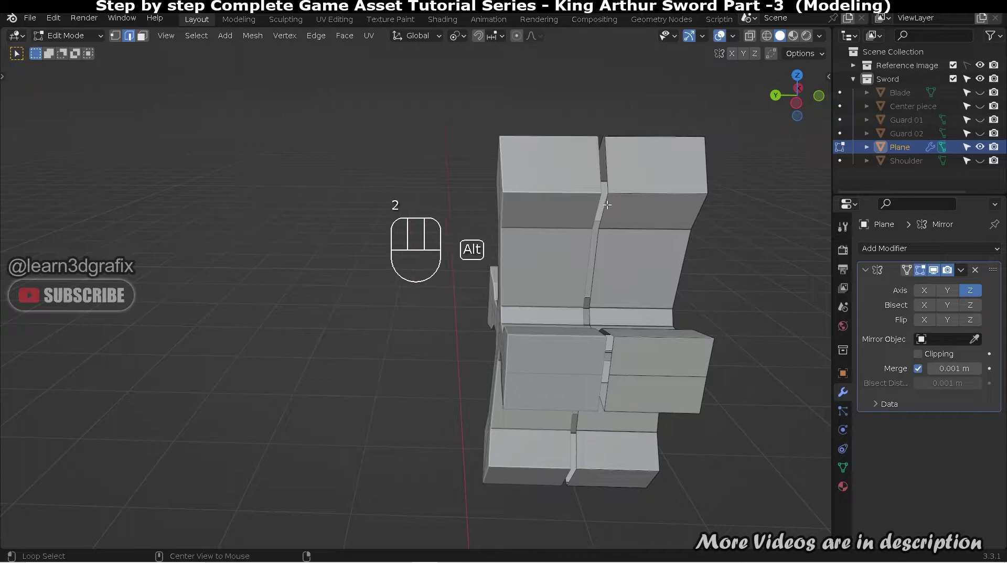
middle_click_drag(681, 306, 632, 295)
key("g")
key("y")
left_click(586, 266)
scroll(647, 267, "down", 3)
Leave Edit Mode, unhide the sword parts and inspect the cross against the guard.
key("Tab")
scroll(617, 286, "down", 2)
scroll(605, 292, "up", 1)
key("alt+h")
scroll(619, 246, "up", 1)
left_click(703, 191)
scroll(597, 261, "down", 2)
middle_click_drag(599, 261, 603, 205)
scroll(566, 247, "up", 4)
Bevel the edge loop running lengthwise along the cross's upright with a width of 0.0222 m and one segment.
key("Tab")
scroll(596, 199, "up", 2)
scroll(602, 205, "up", 1)
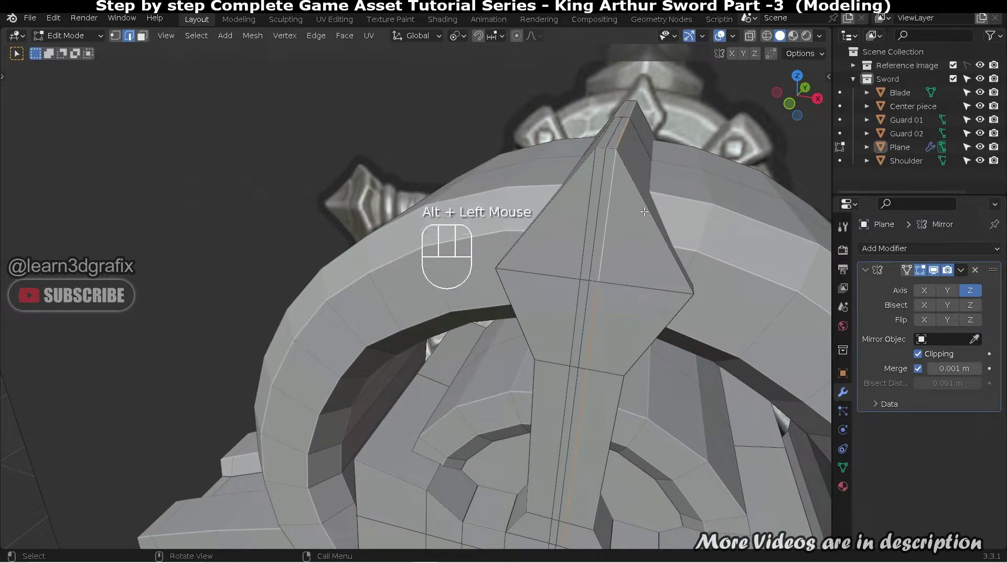
scroll(619, 204, "down", 1)
middle_click_drag(618, 205, 595, 198, "alt")
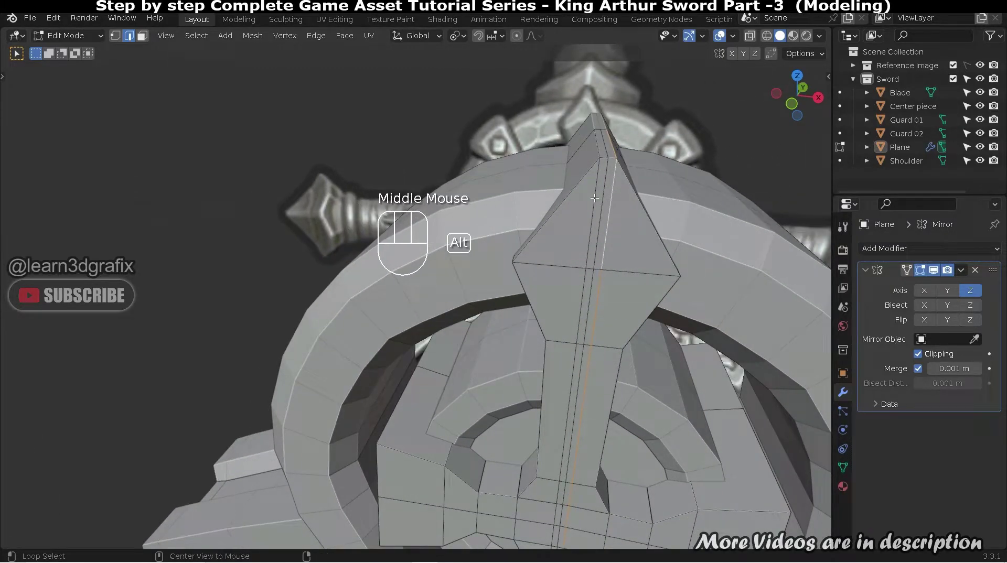
key("ctrl+b")
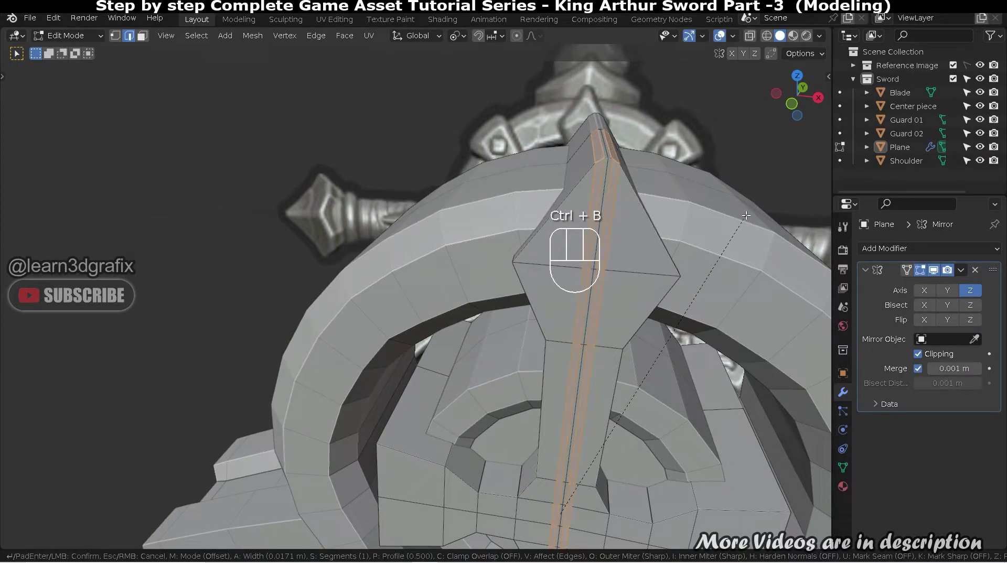
left_click(747, 215)
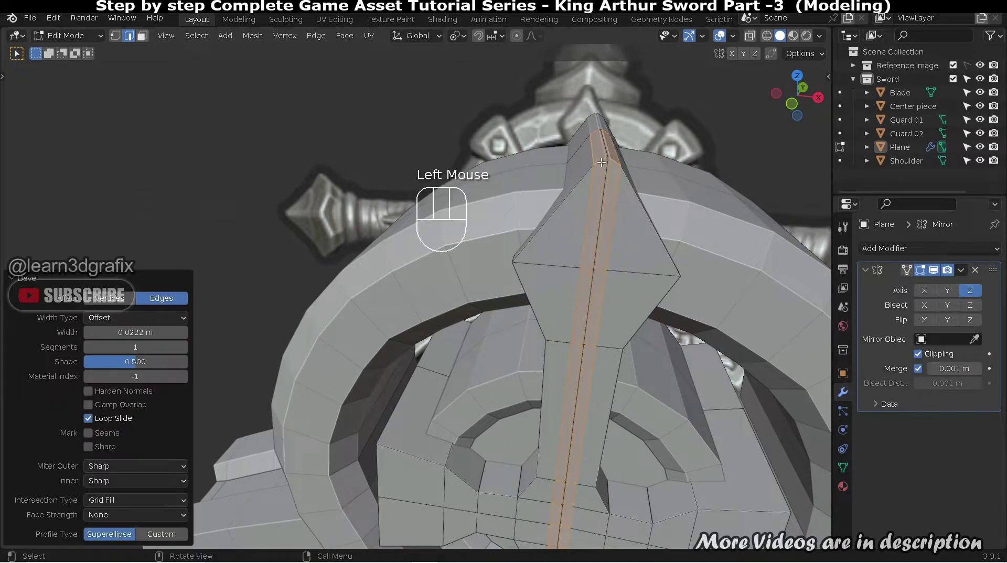
Select the edge loop running between the bevelled strips on the cross's upright and dissolve it.
scroll(629, 183, "up", 3)
left_click(617, 171)
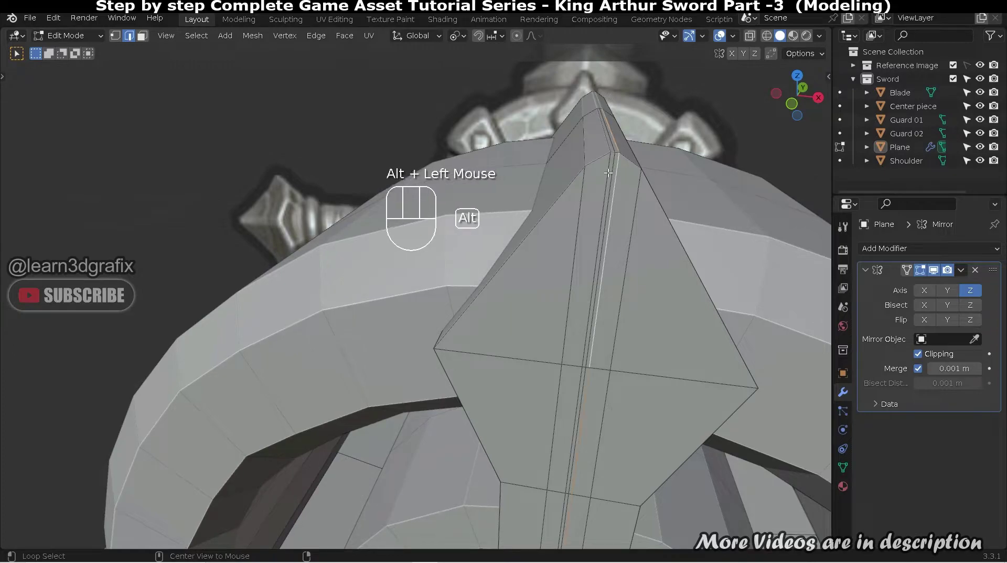
key("ctrl+x")
Return to Object Mode and apply the cross ornament's Mirror modifier.
scroll(661, 210, "down", 4)
middle_click_drag(661, 268, 659, 223)
scroll(636, 299, "down", 1)
middle_click_drag(636, 299, 617, 271, "shift")
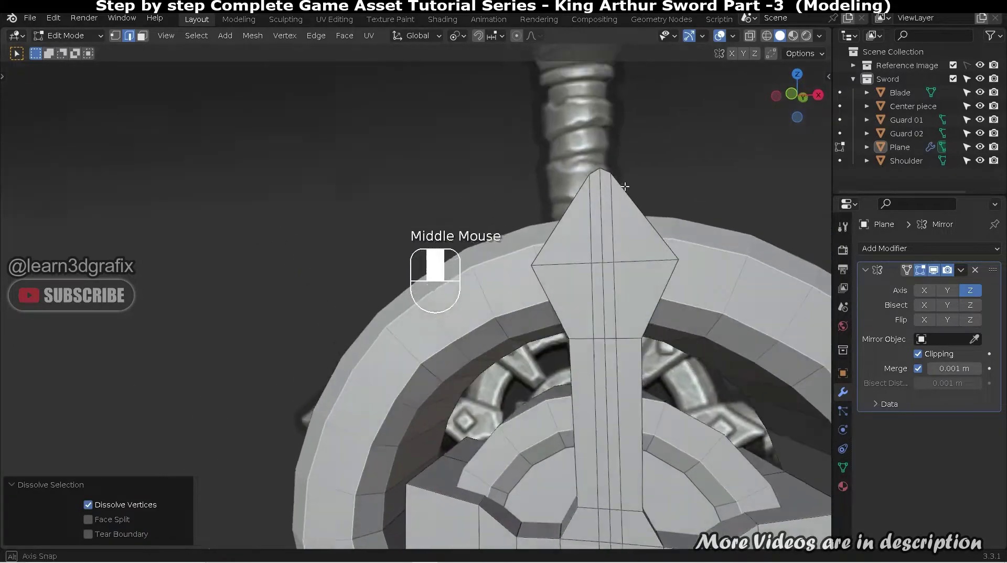
middle_click_drag(656, 357, 692, 356)
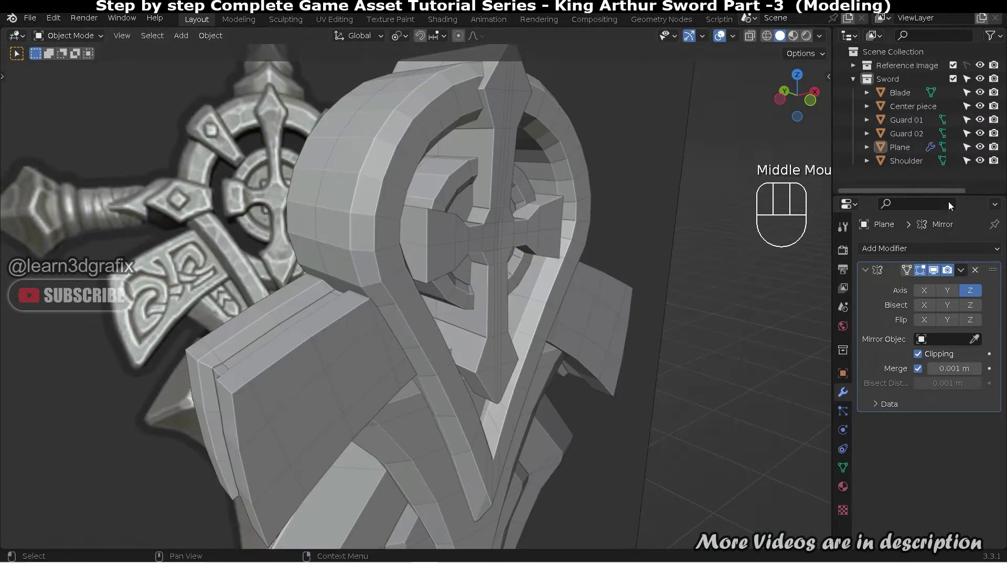
left_click(959, 272)
left_click(939, 287)
In the cross's Edit Mode, select the whole lower spearhead in X-ray and move it up along Z to match the reference.
middle_click_drag(496, 246, 456, 203)
left_click(497, 228)
key("Tab")
scroll(503, 358, "up", 3)
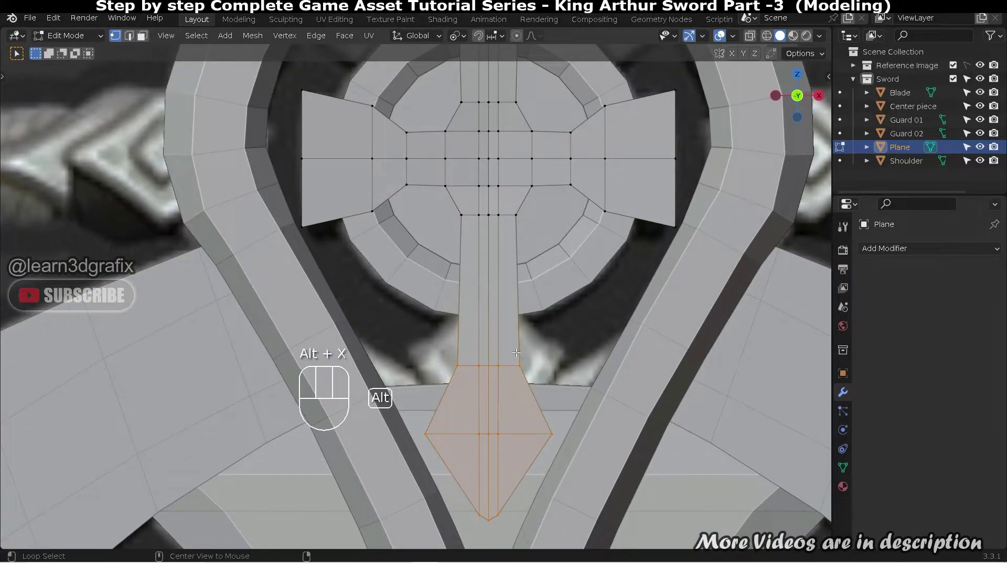
key("alt+z")
scroll(517, 354, "down", 1)
key("alt+a")
scroll(518, 359, "up", 2)
scroll(519, 367, "down", 2)
left_click_drag(580, 359, 422, 501)
key("g")
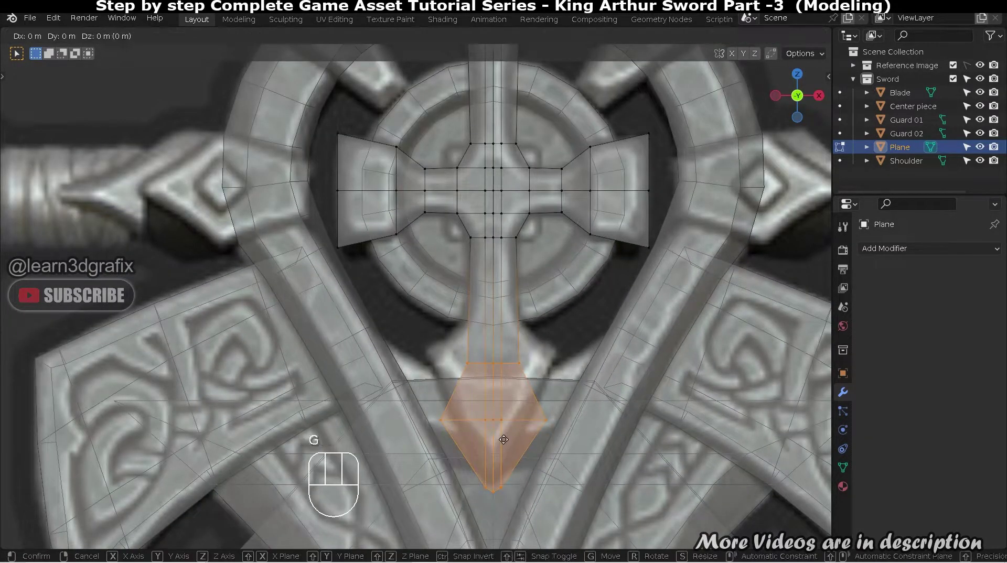
key("z")
left_click(513, 367)
left_click(517, 363)
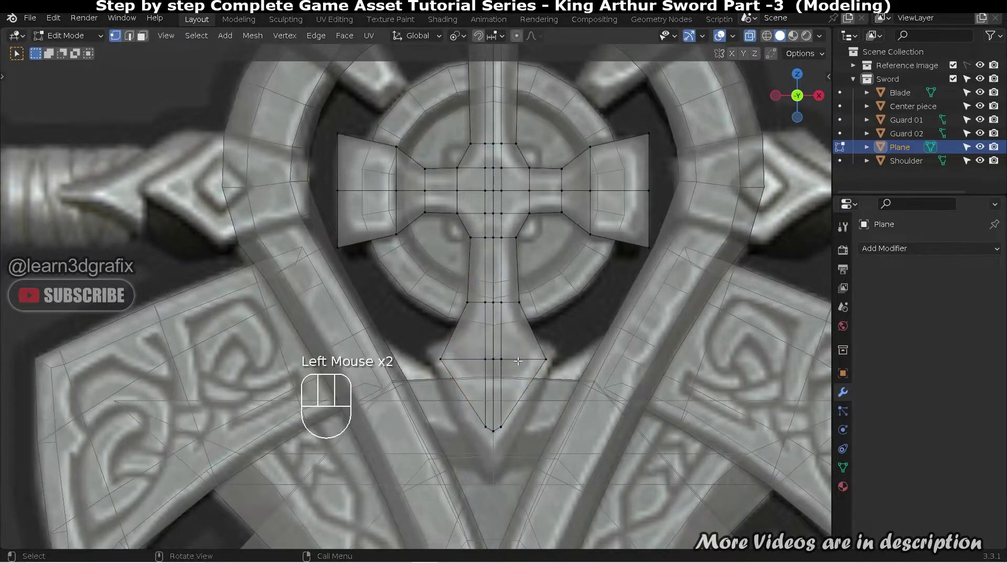
Set the transform pivot to Median Point and widen the spearhead's broadest edge row along X to match the reference.
scroll(517, 362, "up", 1)
right_click(425, 56)
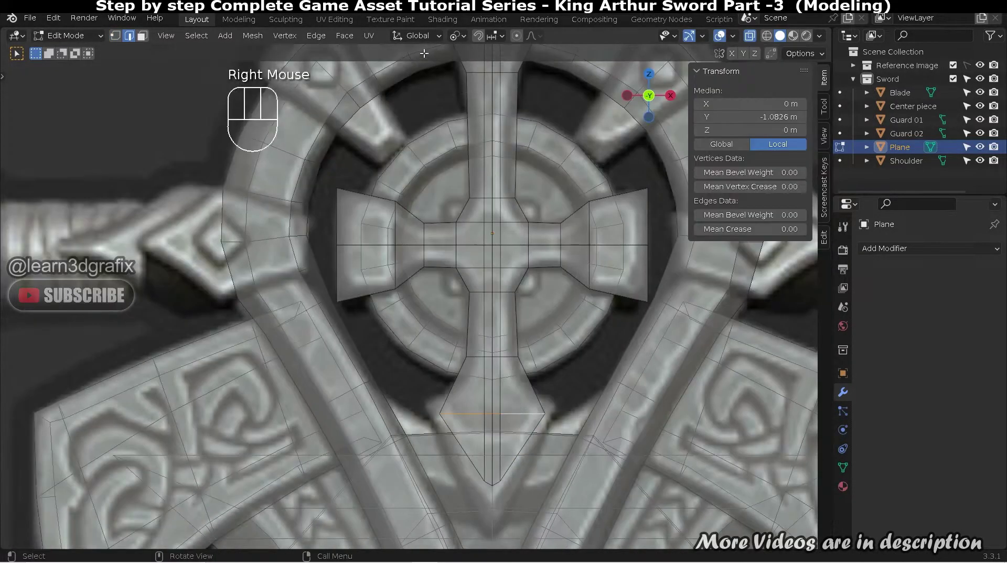
left_click(458, 35)
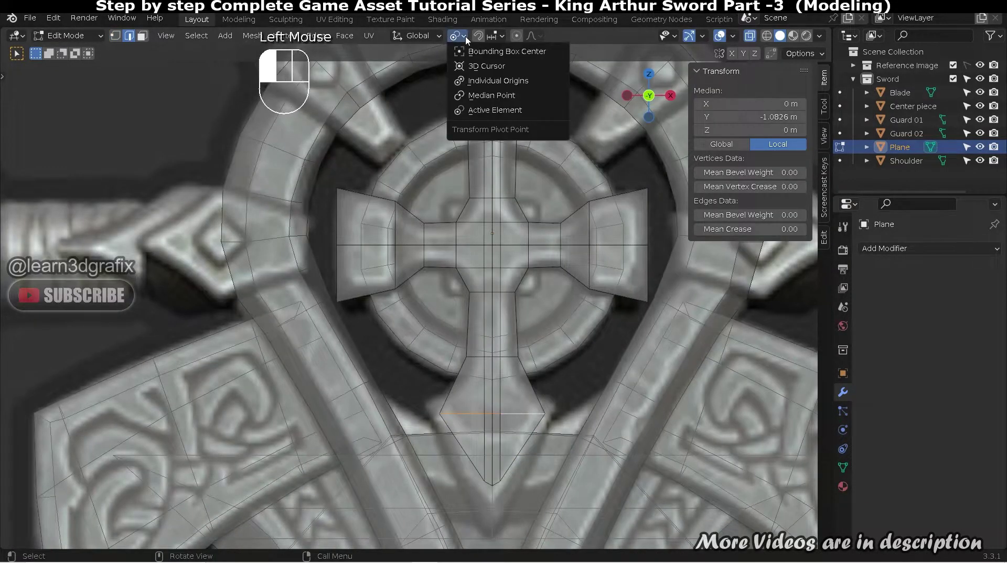
left_click(495, 97)
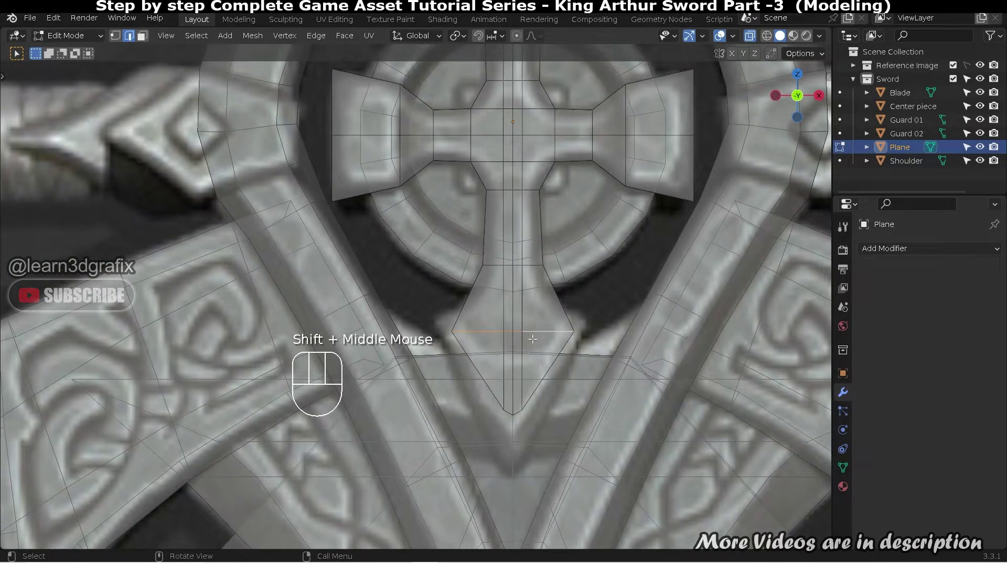
key("s")
key("x")
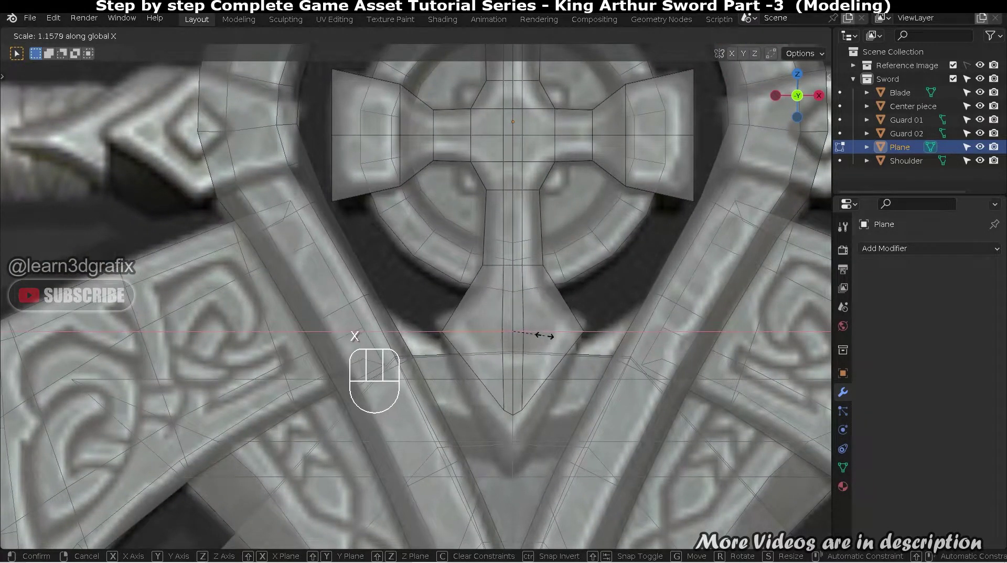
left_click(547, 335)
Move the spearhead's bottom tip vertices about 0.061 m down along Z to reach the reference point.
left_click(516, 413)
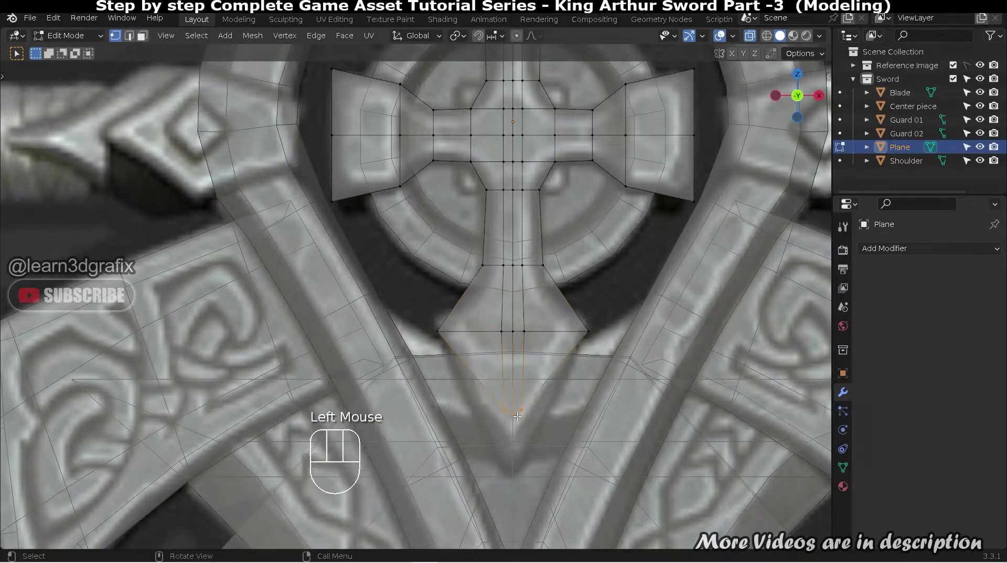
key("g")
key("z")
left_click(522, 477)
scroll(515, 312, "down", 2)
mouse_move(504, 303)
middle_mouse_down()
mouse_move(593, 303)
mouse_move(506, 304)
middle_mouse_up()
scroll(523, 320, "up", 2)
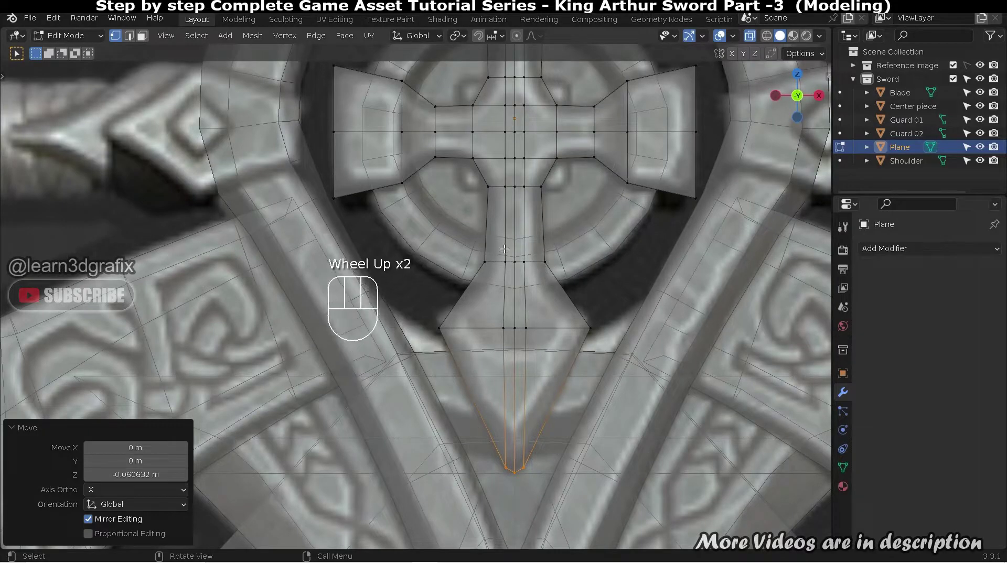
Move the neck edge row above the spearhead about 0.024 m down along Z.
left_click(523, 260)
key("g")
key("z")
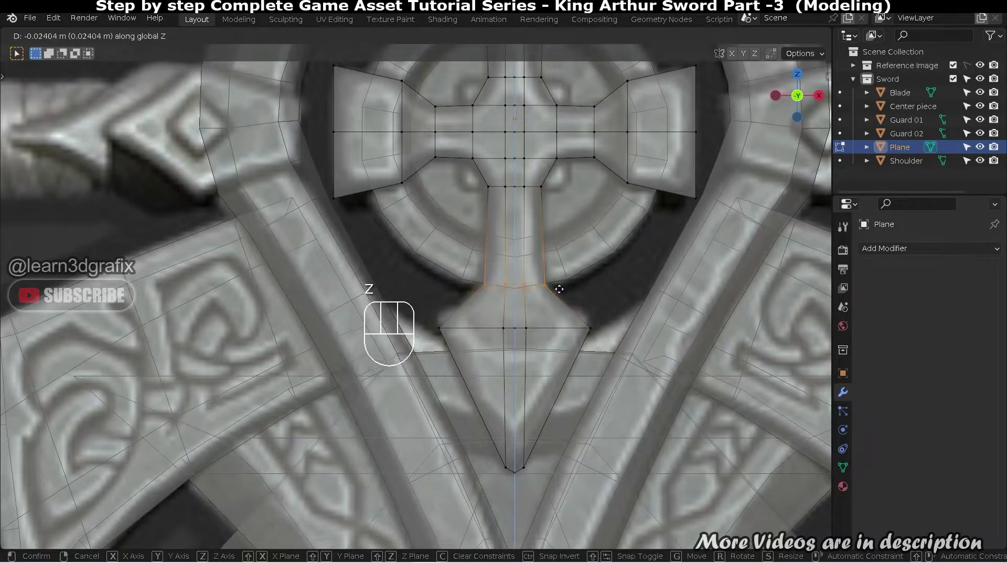
left_click(559, 288)
scroll(559, 288, "down", 2)
middle_click_drag(559, 288, 493, 279)
scroll(524, 194, "up", 2)
Select the outline edges around the cross's front face and bevel them with a width of 0.0861 m and one segment.
key("alt+z")
key("2")
left_click(496, 273, "alt+shift")
left_click(450, 328, "alt+shift")
middle_click_drag(523, 318, 522, 294)
left_click(523, 418, "alt+shift")
middle_click_drag(523, 420, 532, 318)
scroll(527, 330, "up", 3)
left_click(528, 314, "alt+shift")
scroll(536, 436, "up", 3)
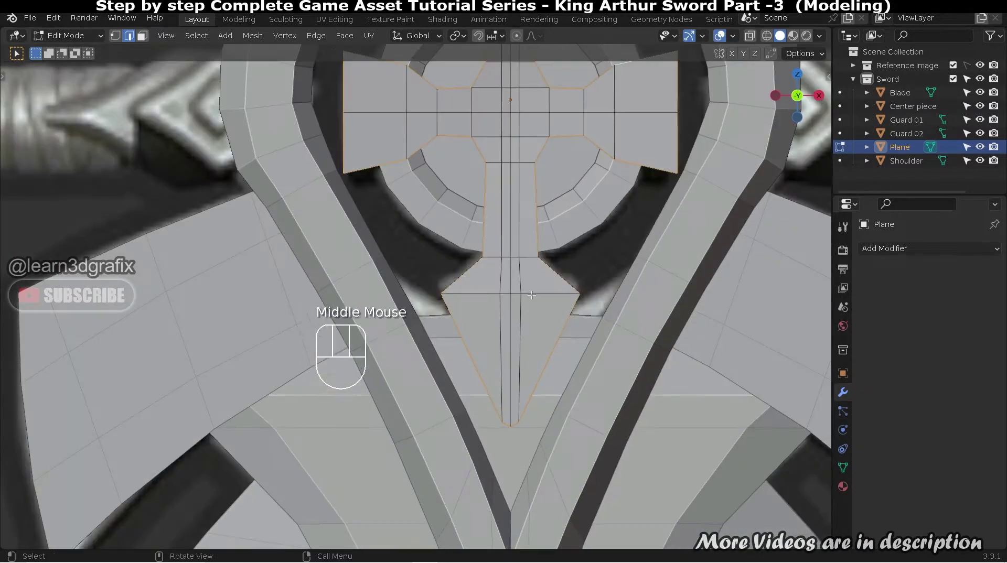
scroll(532, 319, "down", 3)
middle_click_drag(540, 140, 552, 193, "shift")
key("alt+z")
scroll(565, 266, "up", 4)
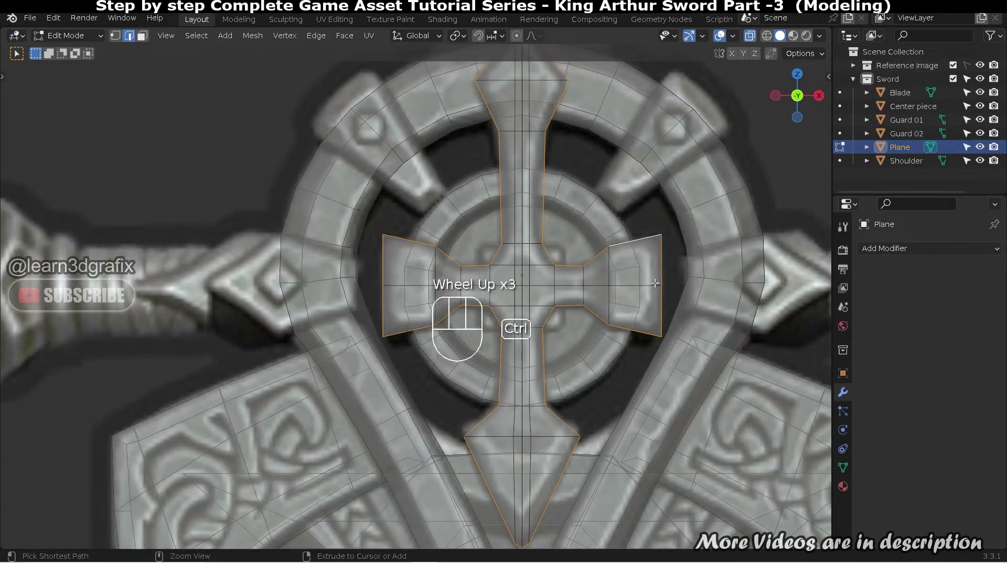
key("ctrl+b")
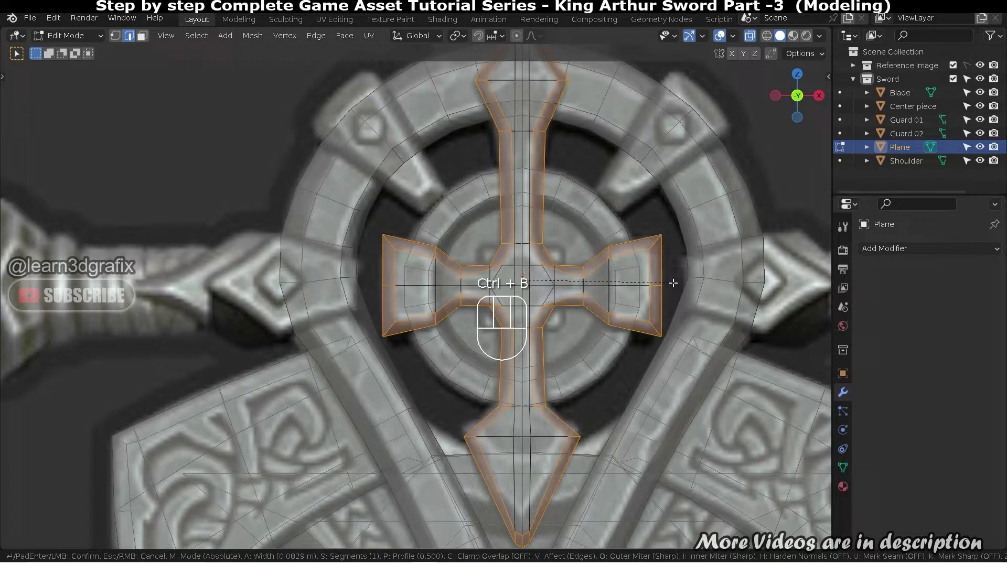
left_click(674, 284)
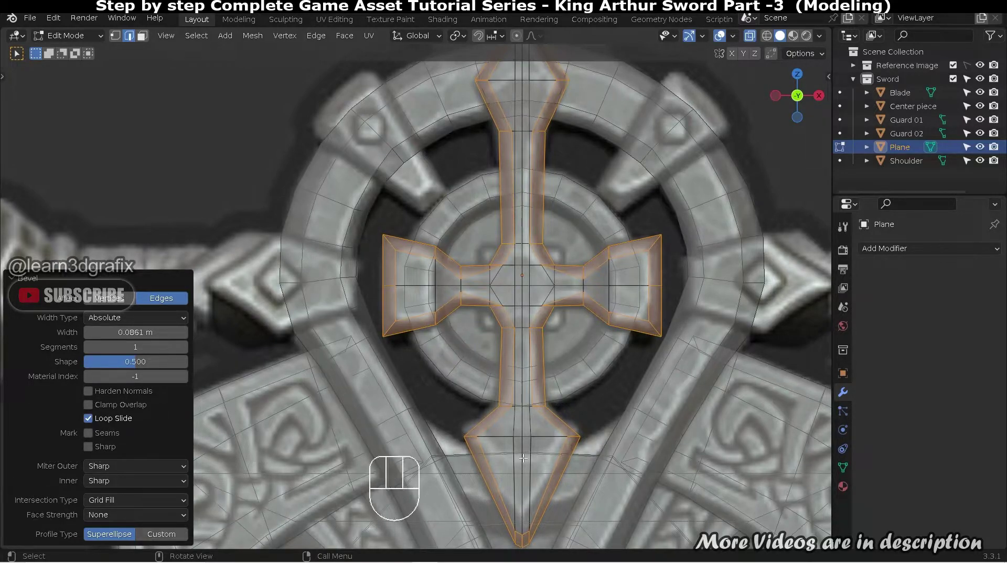
Move the inner bevel vertices at the spearhead's lower tip 0.0287 m up along Z.
scroll(537, 455, "up", 1)
middle_click_drag(538, 455, 536, 309, "shift")
scroll(536, 309, "up", 2)
key("1")
left_click(535, 421)
left_click(522, 429, "shift")
left_click(511, 424, "shift")
key("g")
key("z")
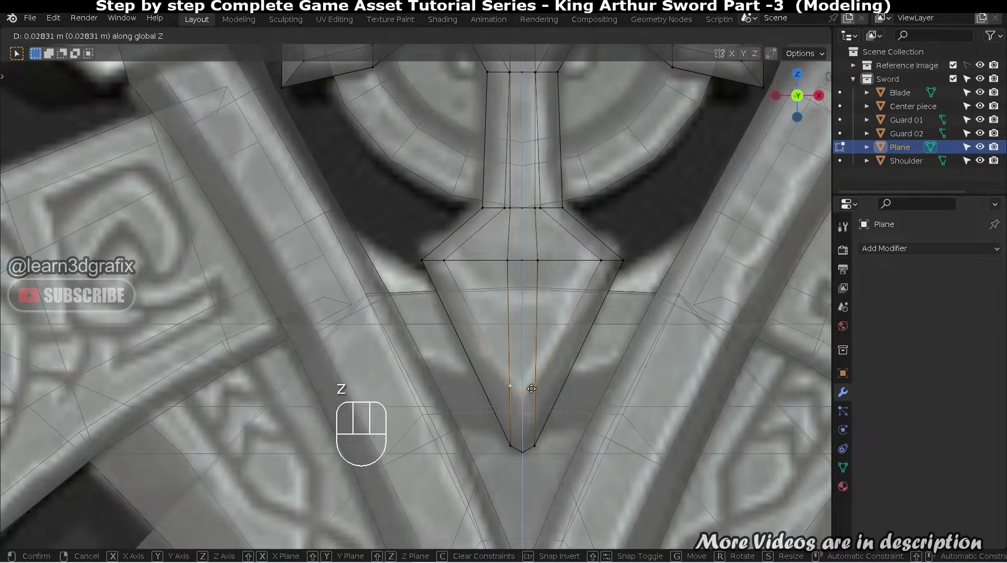
left_click(531, 389)
Select the front edge row on the upright just below the crossing and scale it along X by about 1.43.
middle_click_drag(531, 388, 545, 488, "shift")
middle_click_drag(564, 299, 573, 395, "shift")
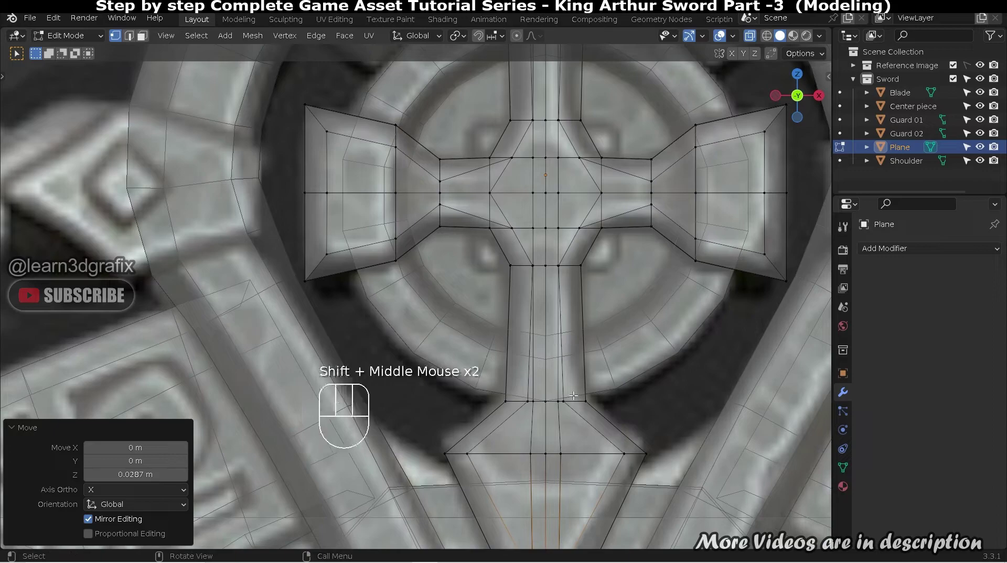
key("alt+z")
scroll(565, 373, "up", 2)
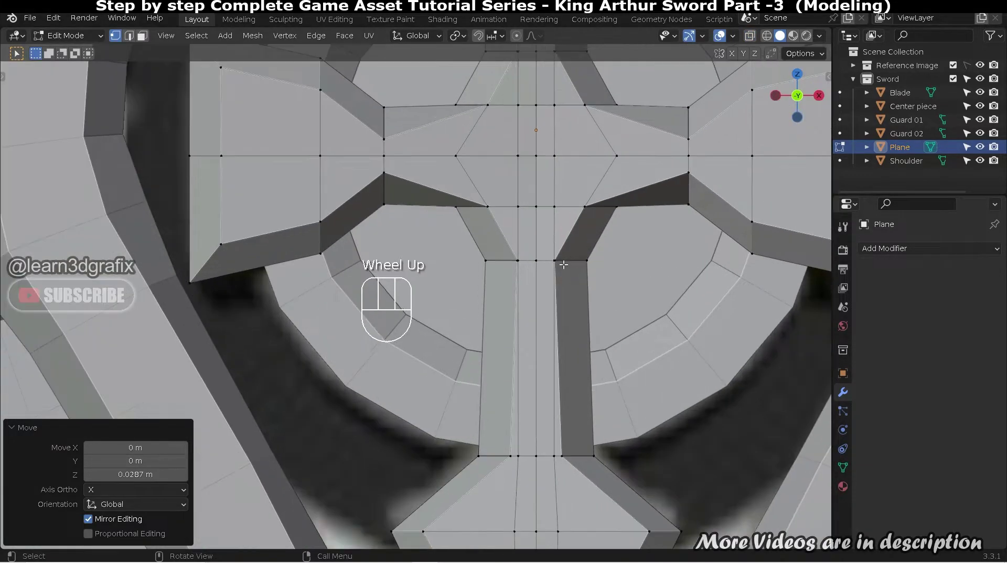
left_click(564, 265)
key("2")
scroll(564, 265, "up", 6)
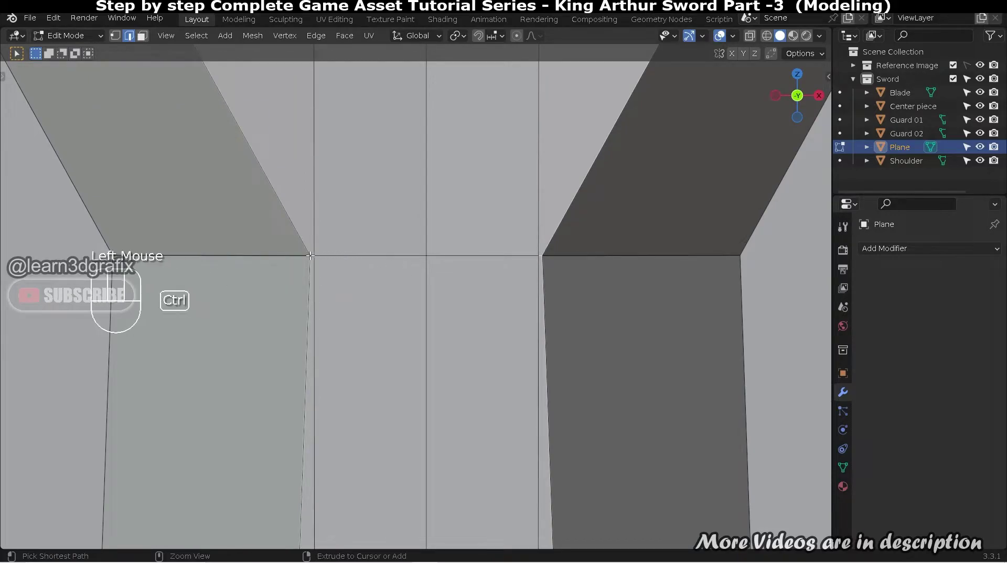
left_click(311, 256, "ctrl")
scroll(312, 255, "down", 6)
key("s")
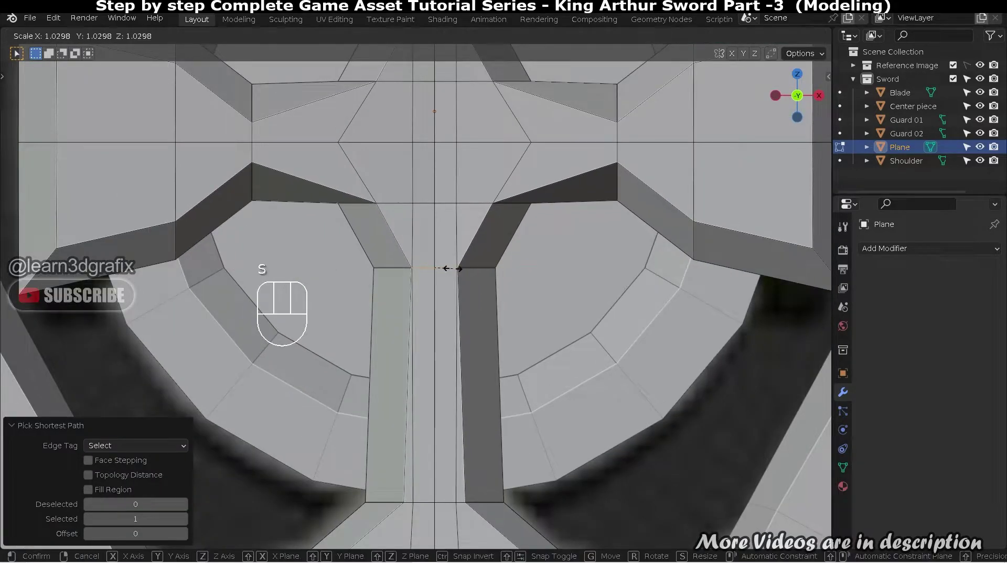
key("x")
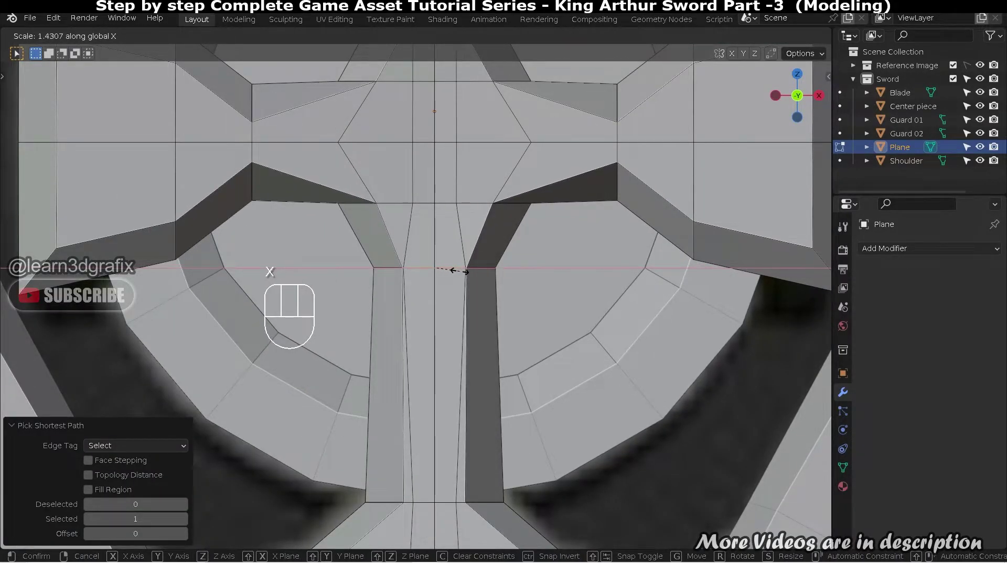
left_click(459, 271)
Scale the two central edges of the row just below the crossing by 0.638.
scroll(460, 271, "up", 3)
left_click(443, 265)
left_click(393, 265, "shift")
key("s")
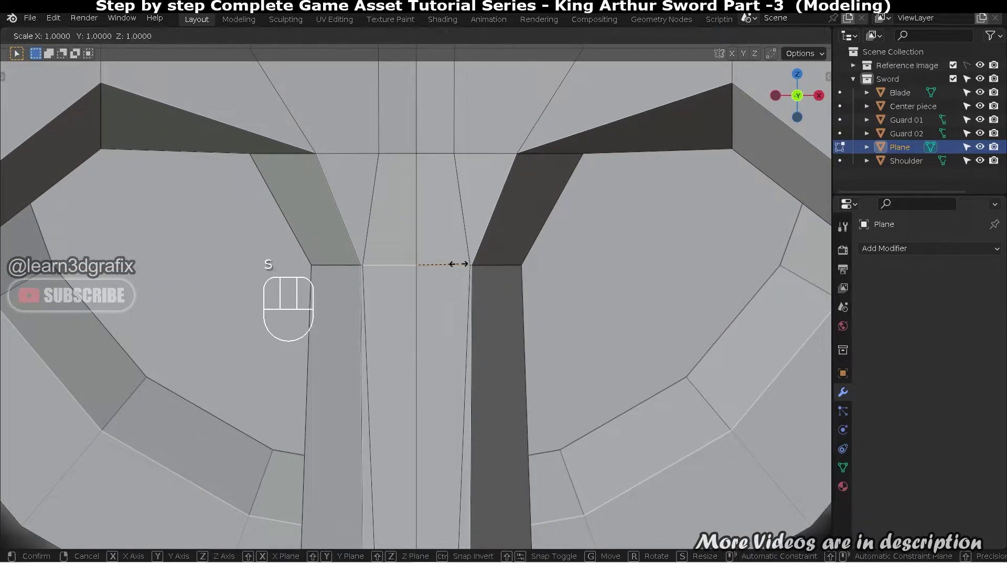
left_click(443, 265)
scroll(446, 236, "down", 4)
scroll(448, 213, "up", 2)
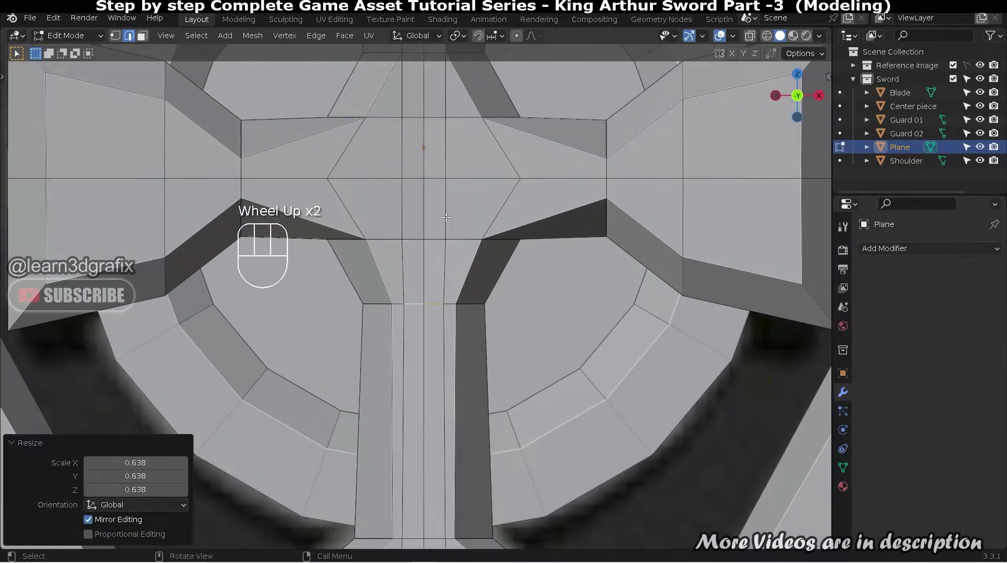
scroll(487, 225, "up", 1)
left_click(456, 242)
left_click(373, 243, "shift")
left_click(446, 242)
left_click(371, 247, "ctrl")
key("z")
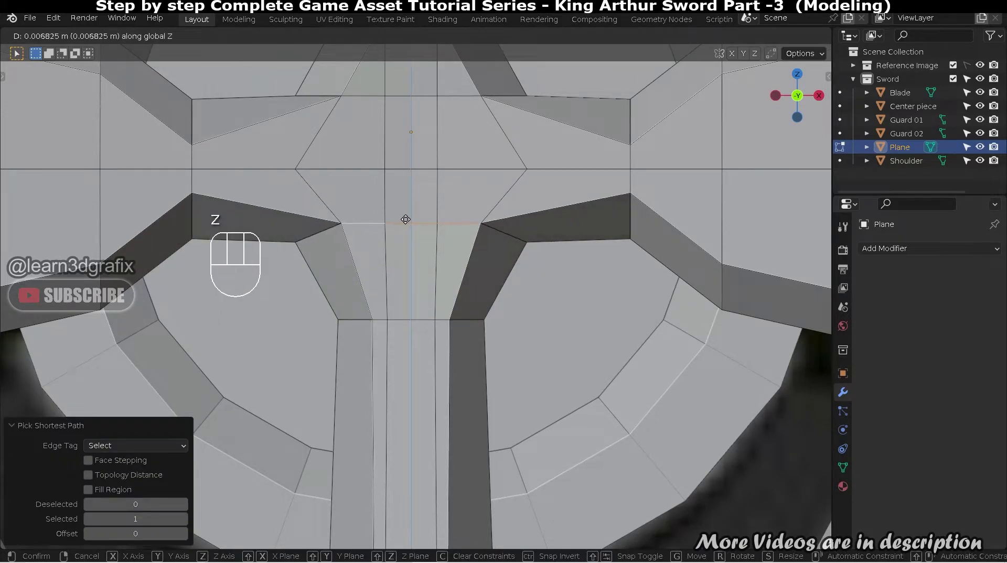
right_click(411, 234)
Select the horizontal edges through the middle of the crossing and scale them by 0.614.
scroll(425, 212, "down", 3)
left_click(453, 193, "ctrl")
key("s")
left_click(441, 196)
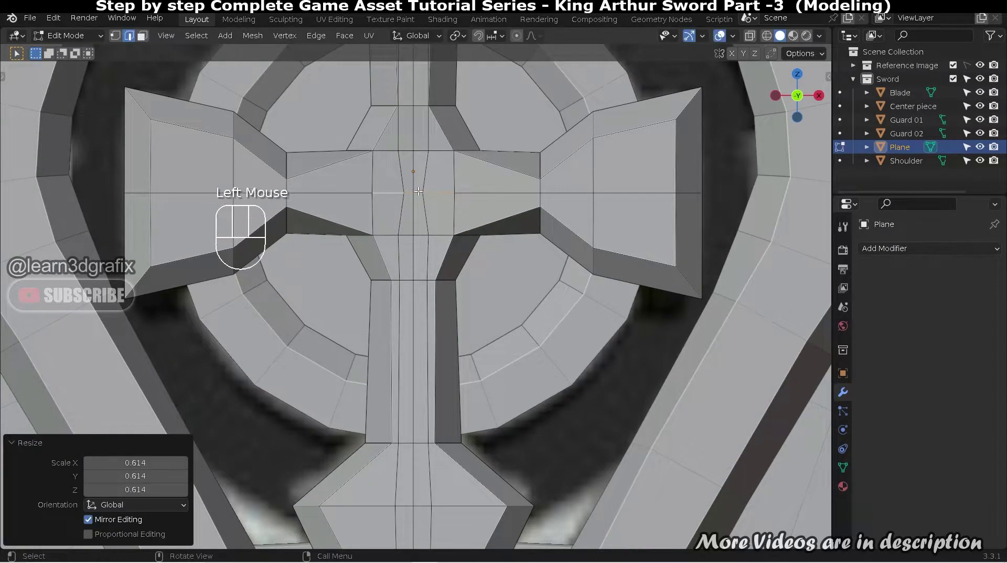
Scale the two innermost edges of the crossing's middle row by 1.424.
scroll(418, 192, "up", 1)
left_click(420, 193)
left_click(406, 193, "shift")
key("s")
left_click(401, 183)
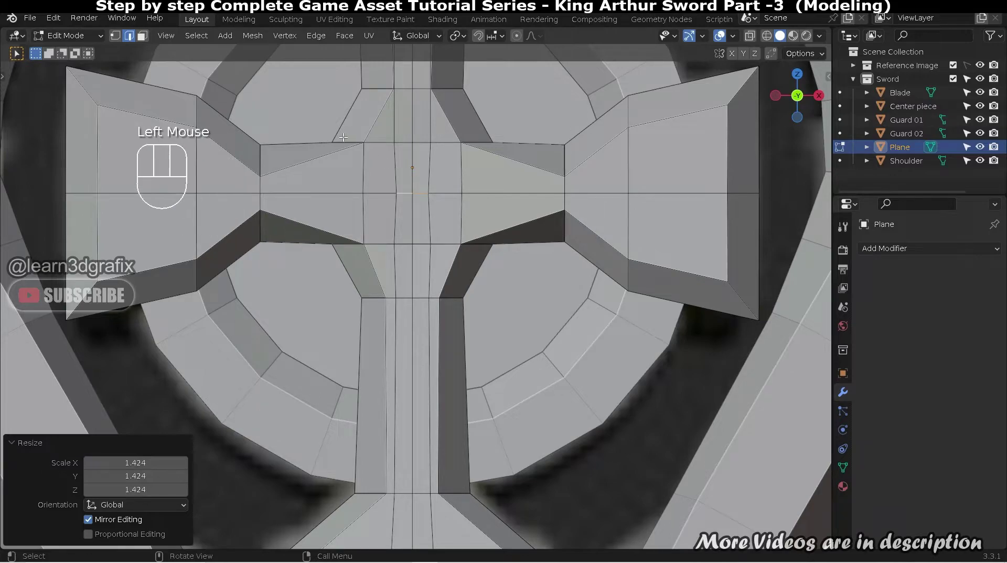
scroll(343, 132, "up", 2)
key("1")
left_click(369, 145)
key("g")
right_click(366, 173)
scroll(363, 175, "down", 2)
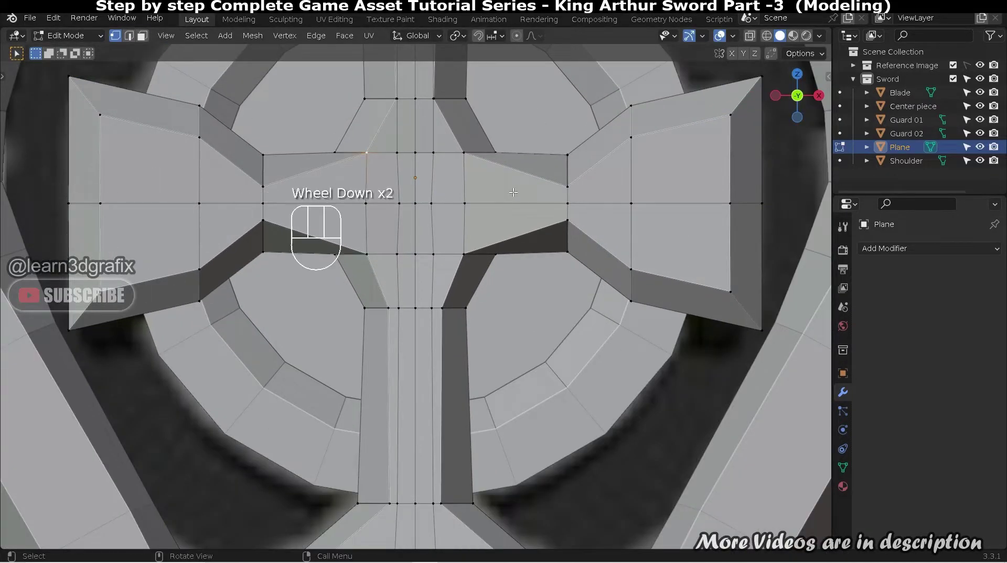
Select the inner vertical edges at the necks of both side arms and scale them along Z by 1.671.
key("2")
left_click(571, 195)
left_click(570, 212, "shift")
left_click(266, 191, "shift")
key("ctrl+z")
left_click(264, 195, "shift")
left_click(264, 210, "shift")
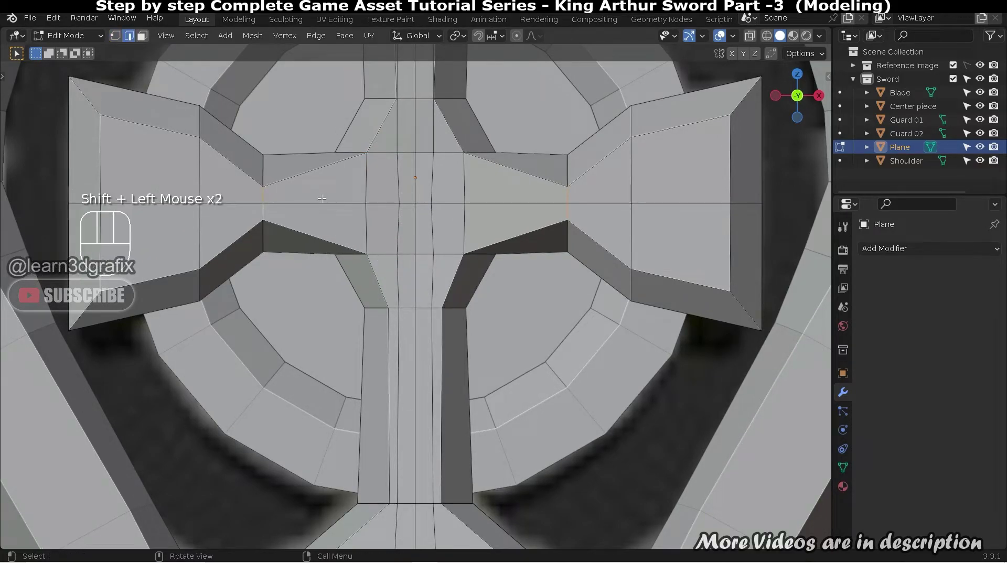
key("s")
key("z")
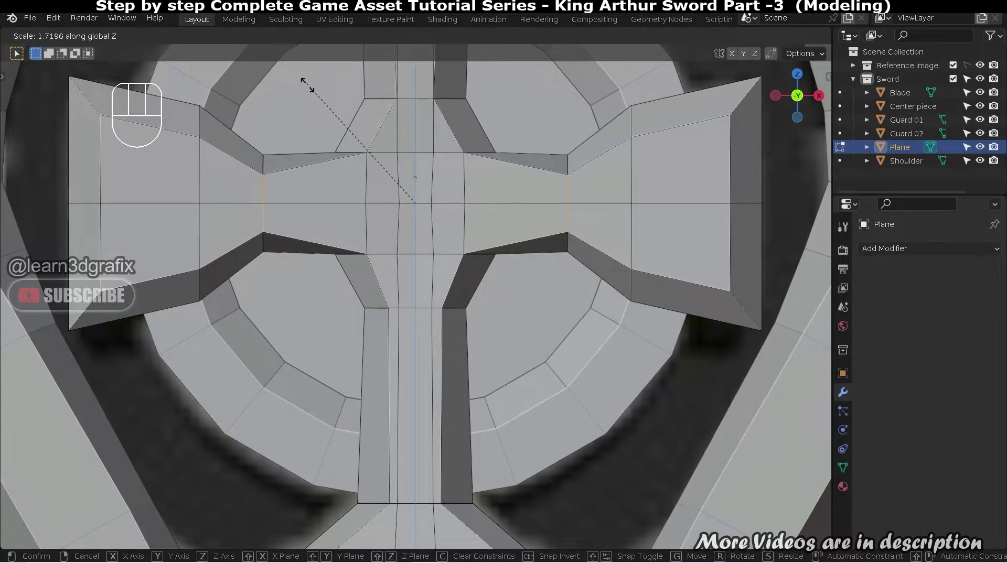
left_click(303, 82)
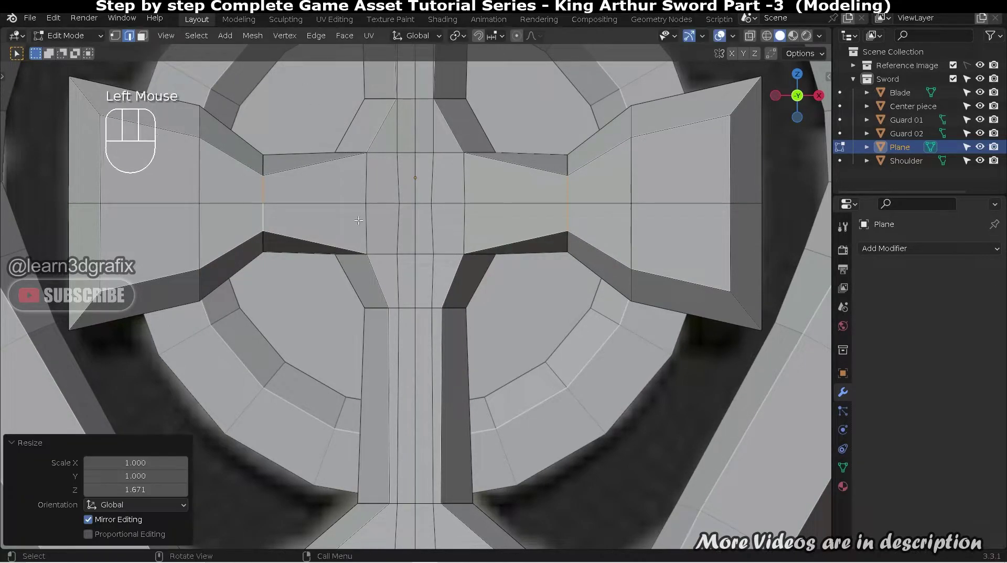
Knife two bent cuts across the right side arm's front, joining its upper and lower neck corners to the crossing's corners.
key("alt+z")
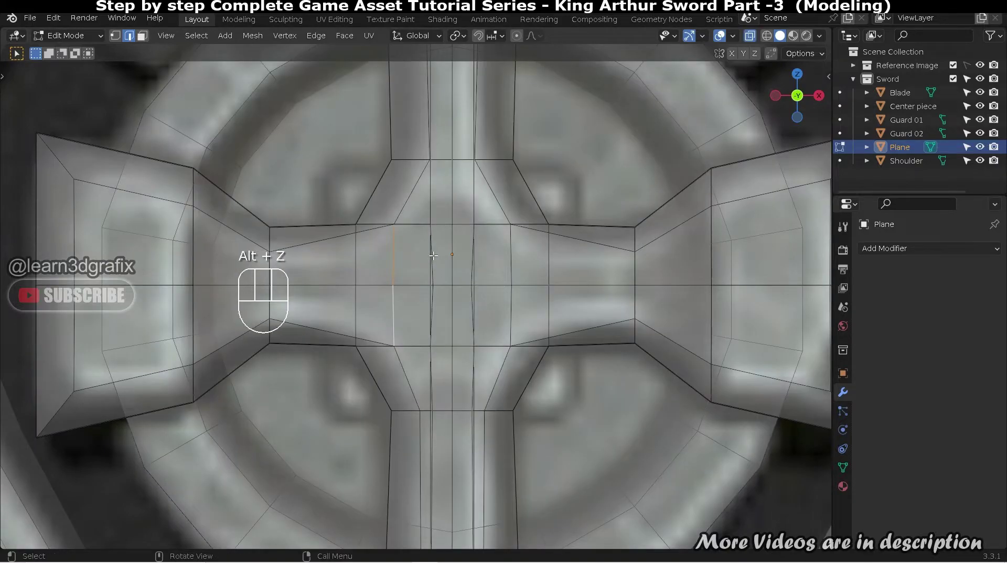
key("alt+z")
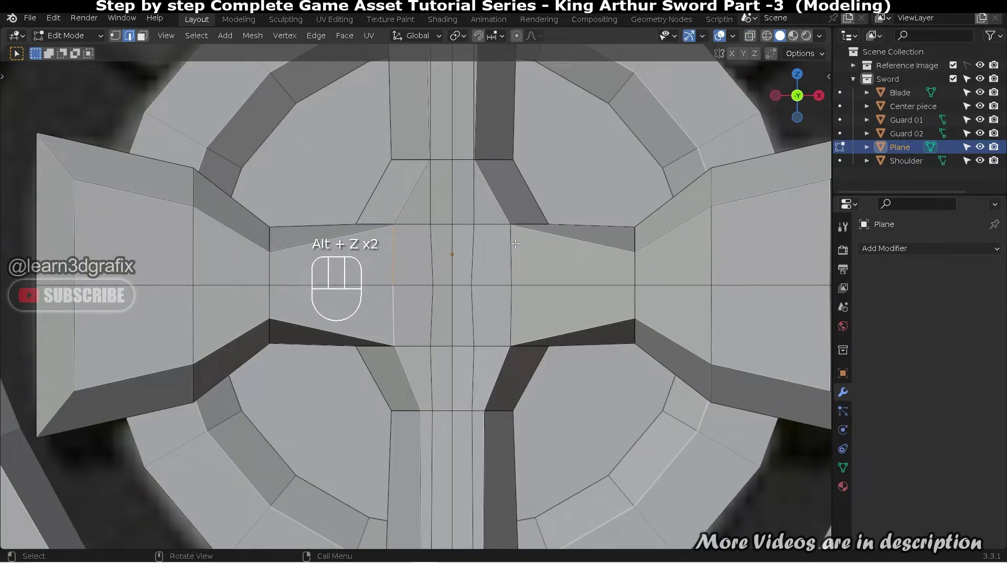
key("1")
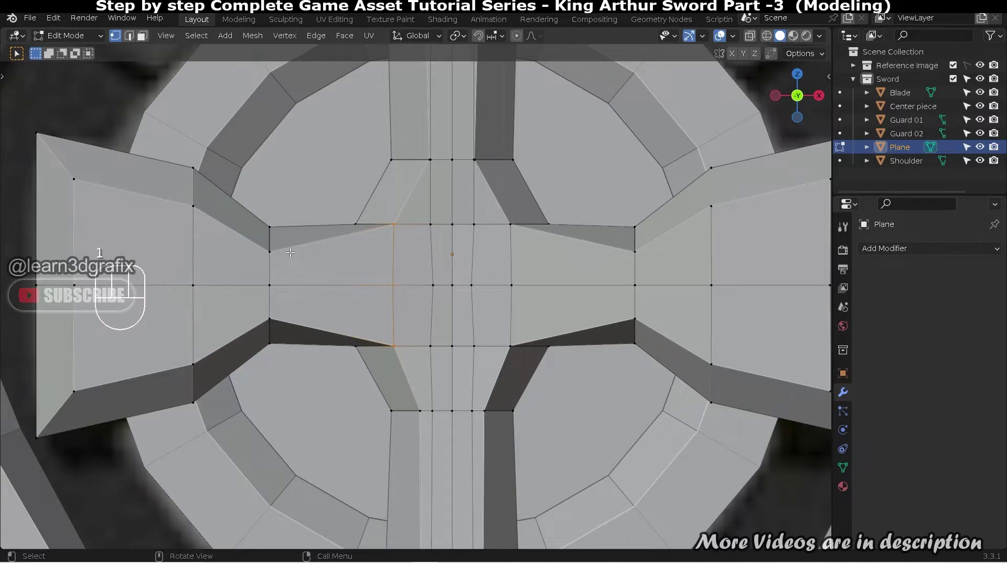
key("alt+z")
key("k")
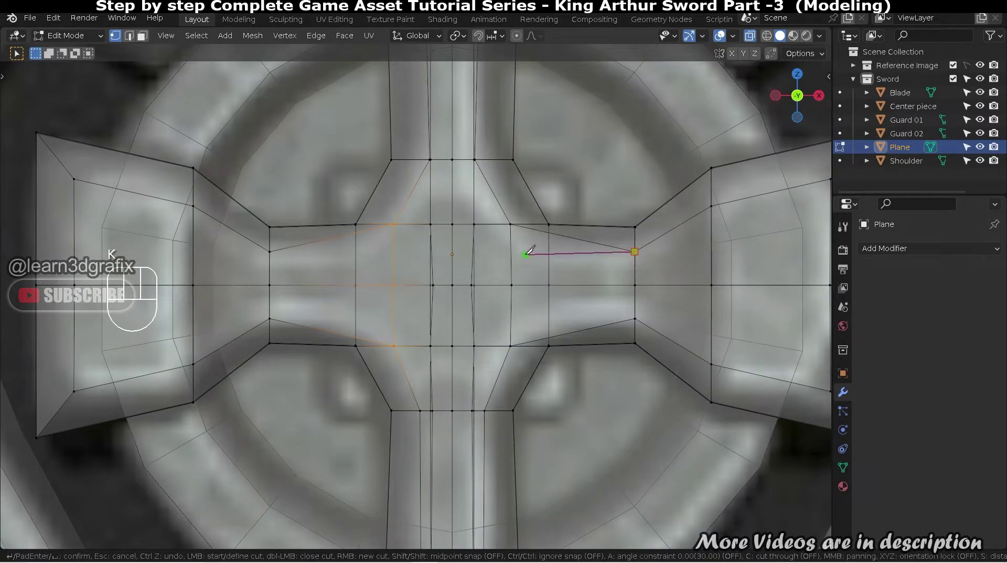
key("Return")
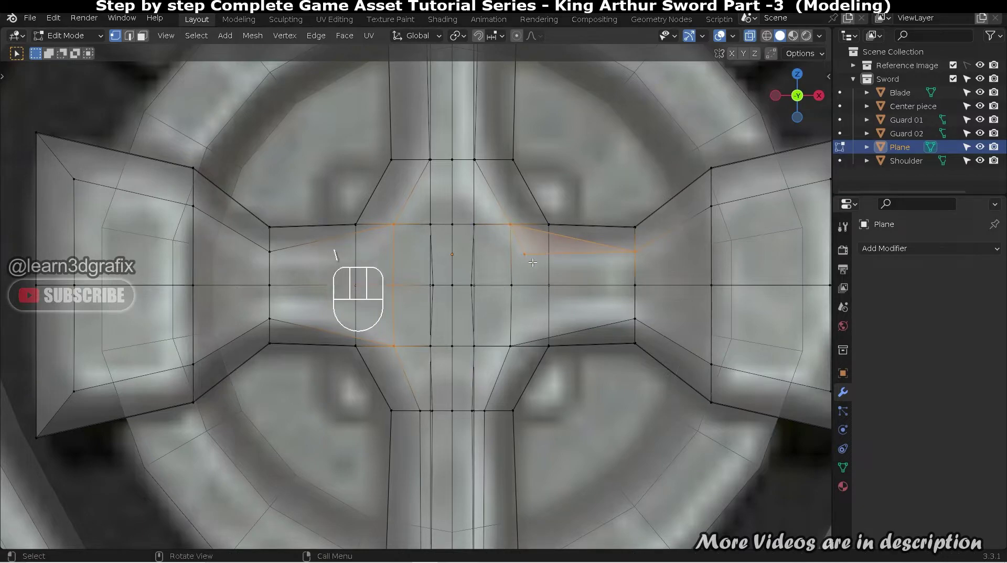
key("k")
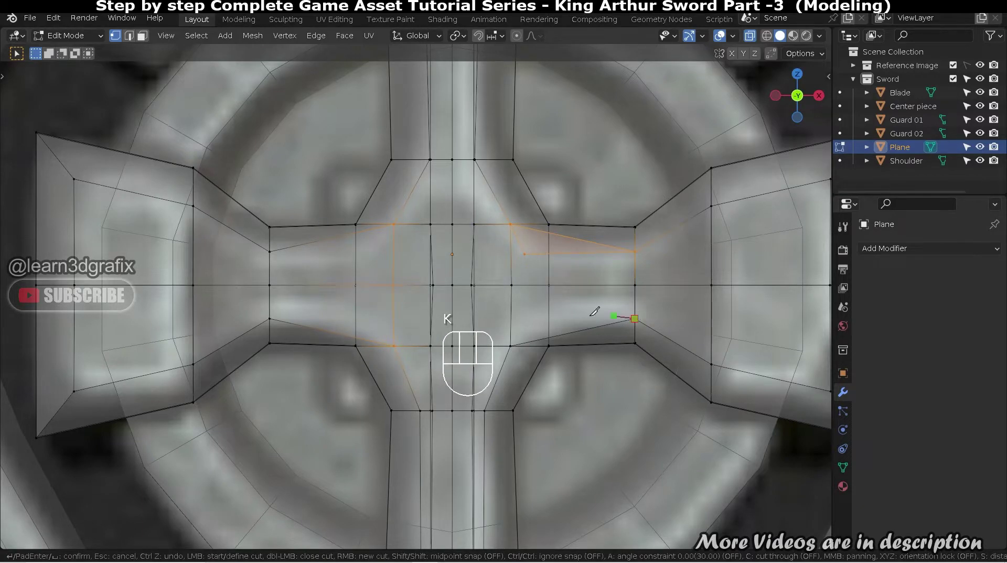
left_click(510, 345)
key("Return")
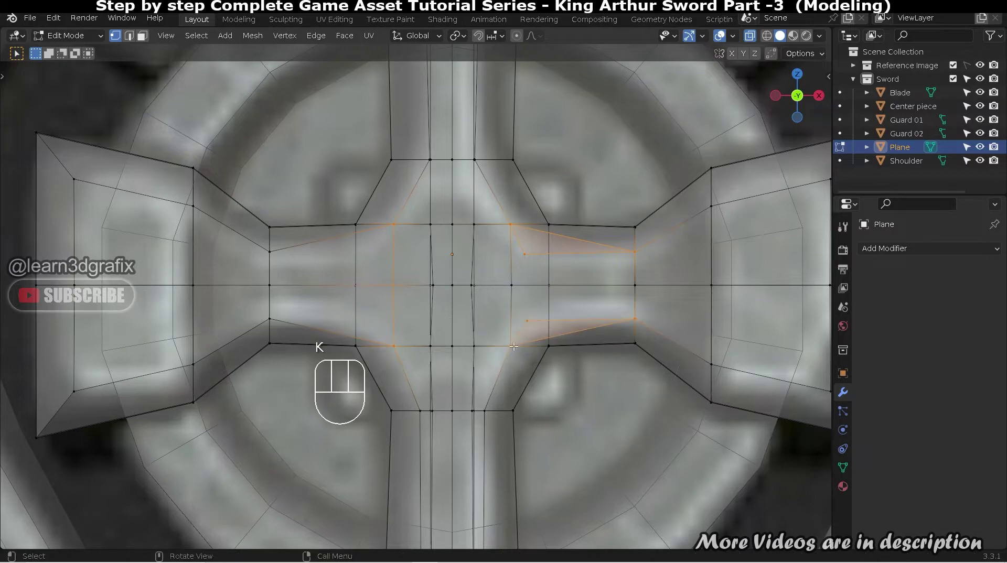
Dissolve the upper and lower diagonal edges between the crossing and the right side arm's neck.
key("alt+z")
scroll(582, 328, "up", 2)
key("2")
left_click(555, 215)
left_click(573, 334, "shift")
key("ctrl+x")
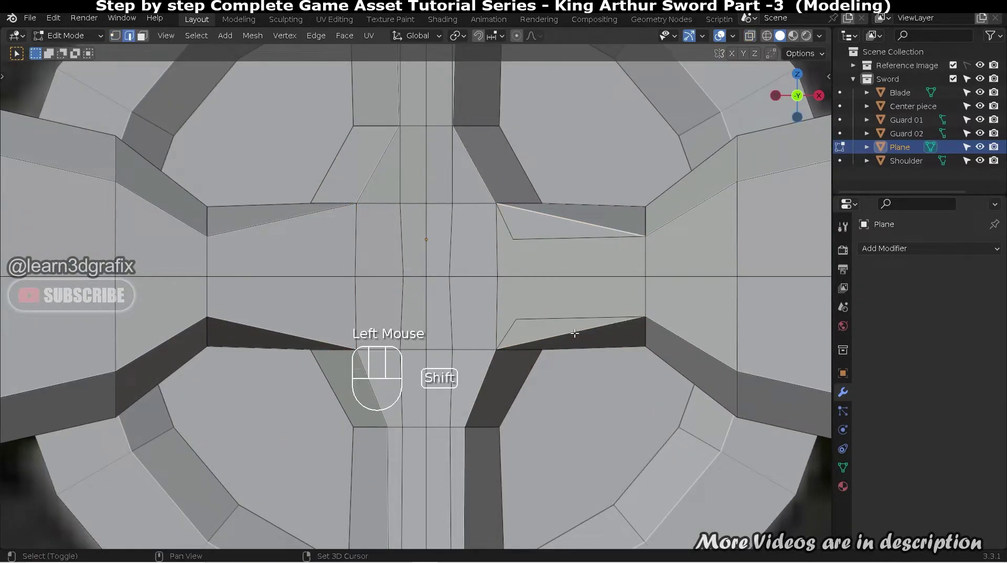
scroll(532, 247, "down", 1)
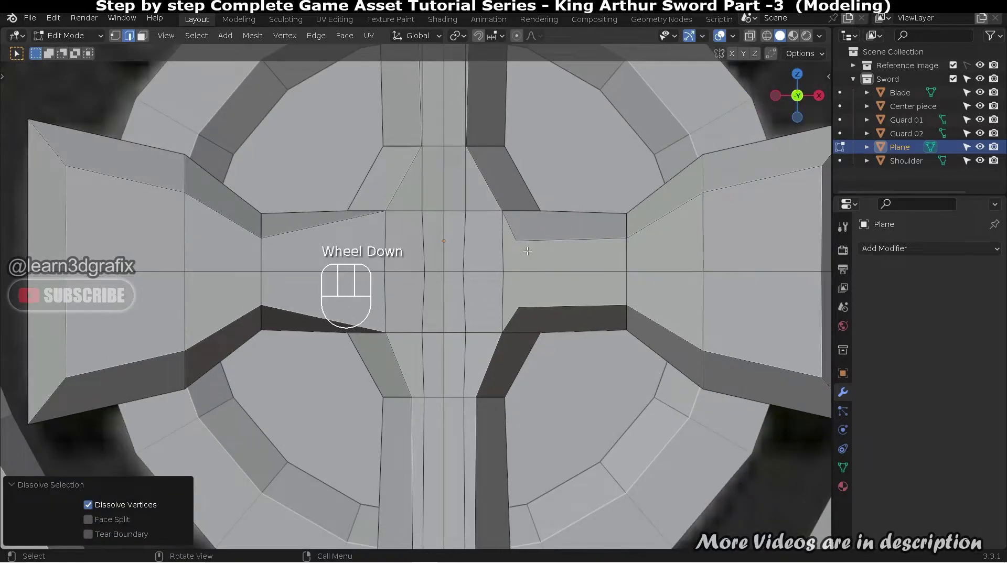
scroll(528, 251, "down", 2)
scroll(459, 254, "up", 2)
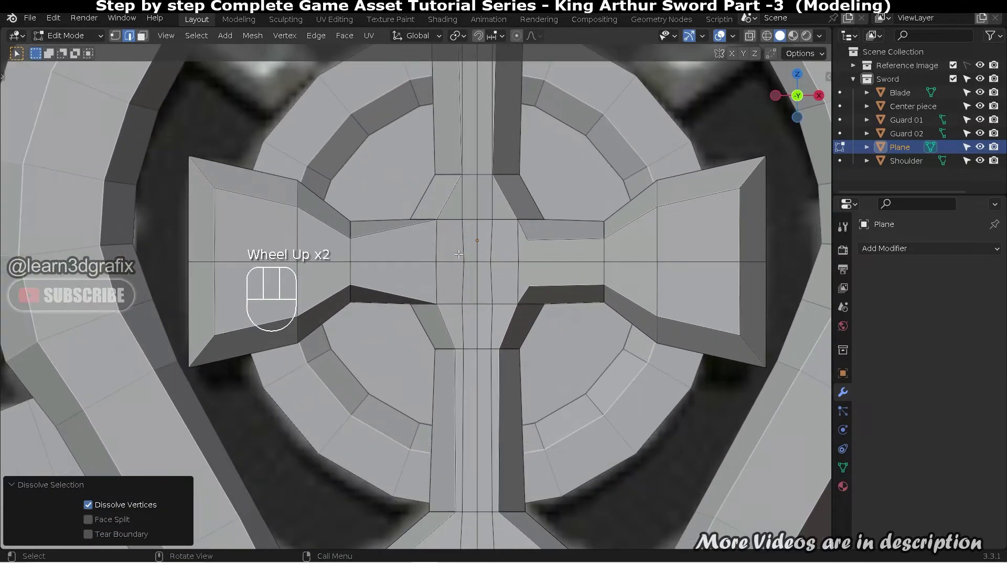
Flatten the upper and lower inner bevel edges of the right side arm by scaling each to 0 along Z.
scroll(590, 237, "up", 2)
left_click(538, 245)
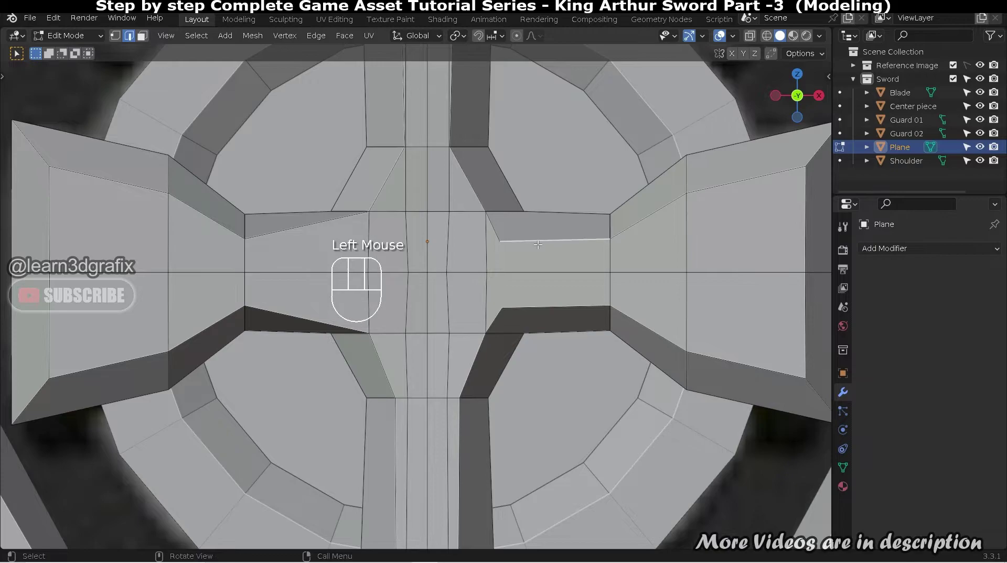
key("s")
key("z")
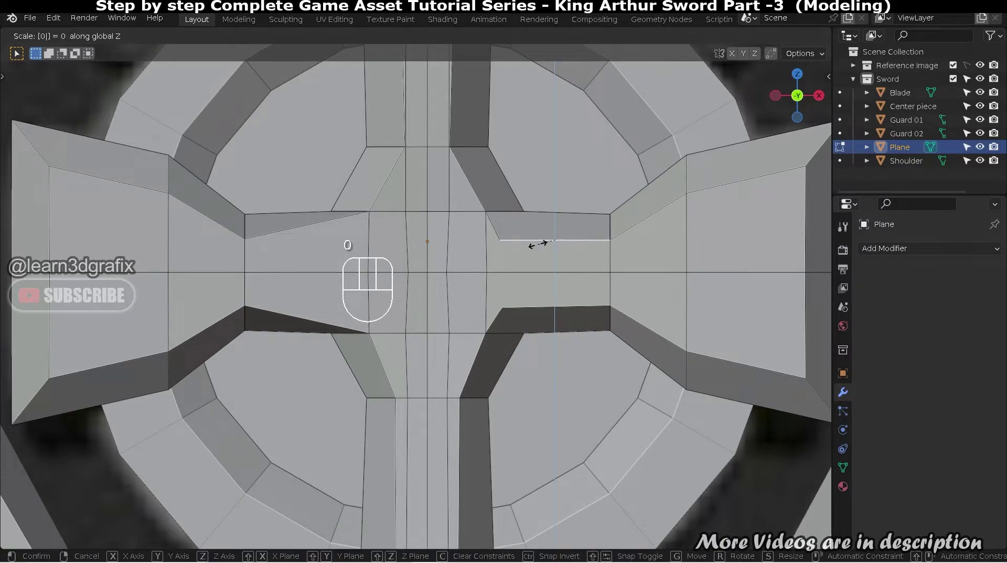
left_click(541, 243)
left_click(556, 307)
key("s")
key("z")
key("0")
left_click(556, 306)
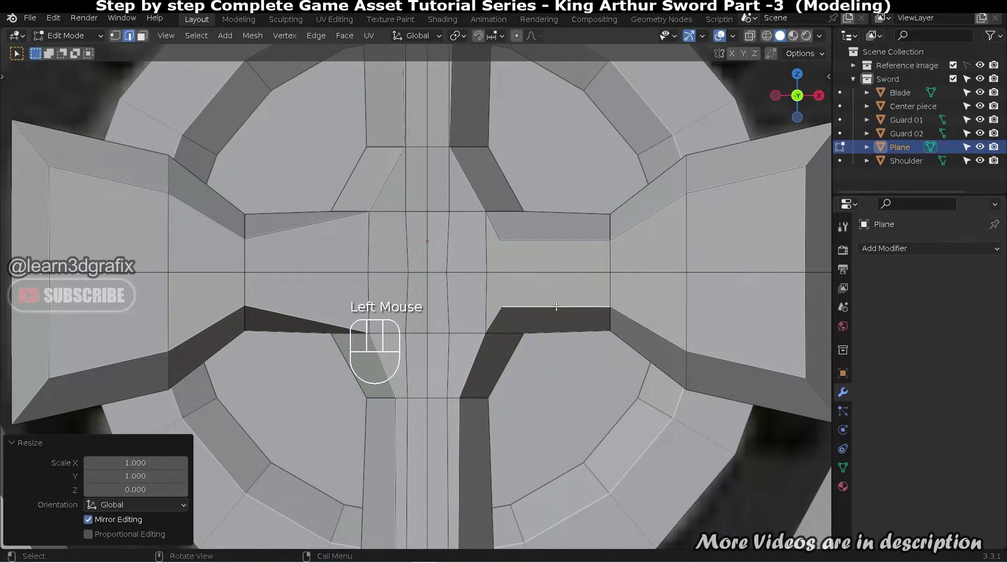
Flatten the upper and lower outer outline edges beside the crossing on the right side arm, scaling each to 0 along Z.
scroll(502, 222, "down", 2)
scroll(538, 215, "up", 2)
left_click(538, 215)
key("s")
key("z")
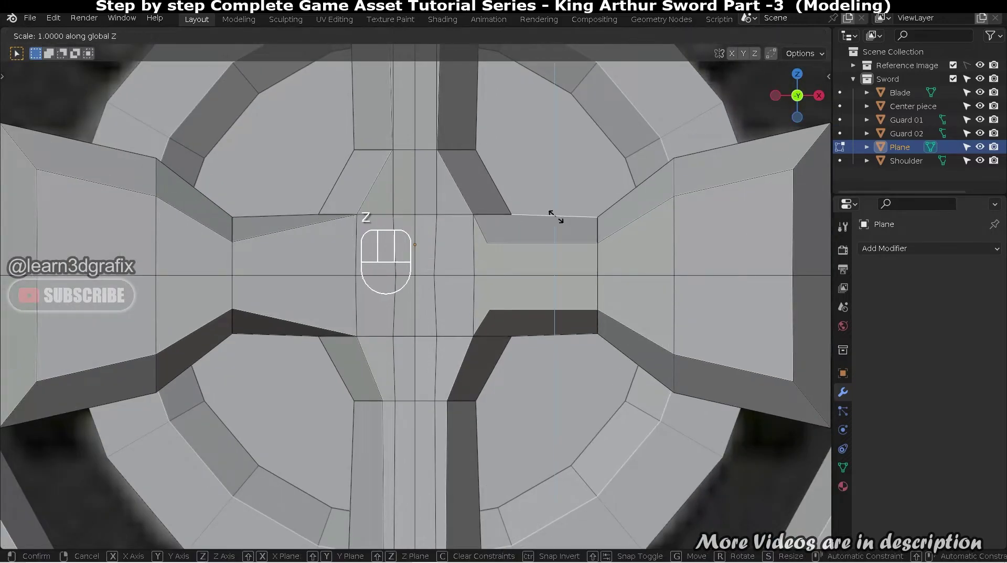
left_click(555, 217)
left_click(522, 336)
key("s")
key("z")
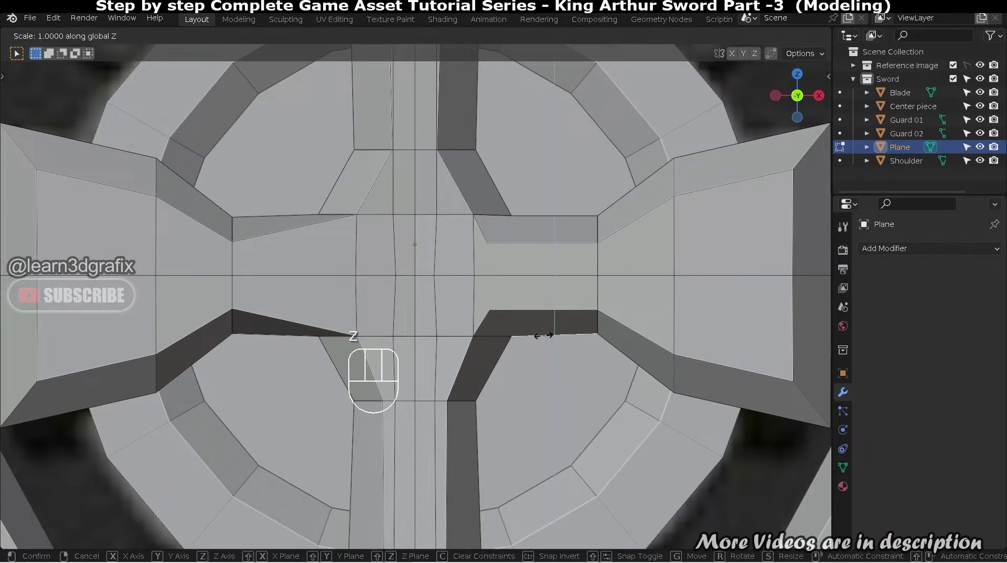
key("0")
left_click(540, 336)
scroll(502, 295, "down", 2)
scroll(556, 259, "up", 1)
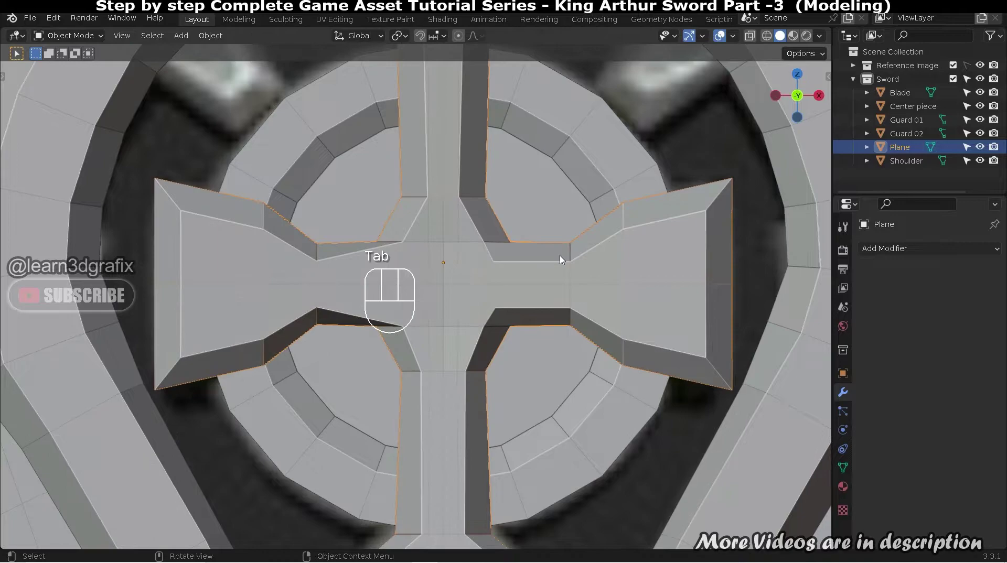
Select the whole cross mesh and symmetrize it from +X to -X.
key("Tab")
key("Tab")
key("3")
key("a")
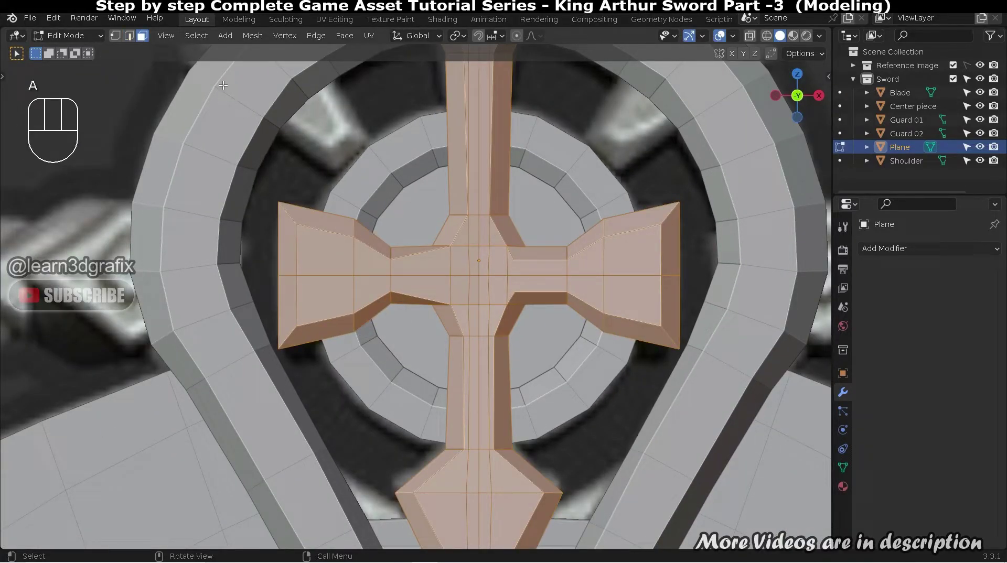
left_click(253, 35)
left_click(290, 225)
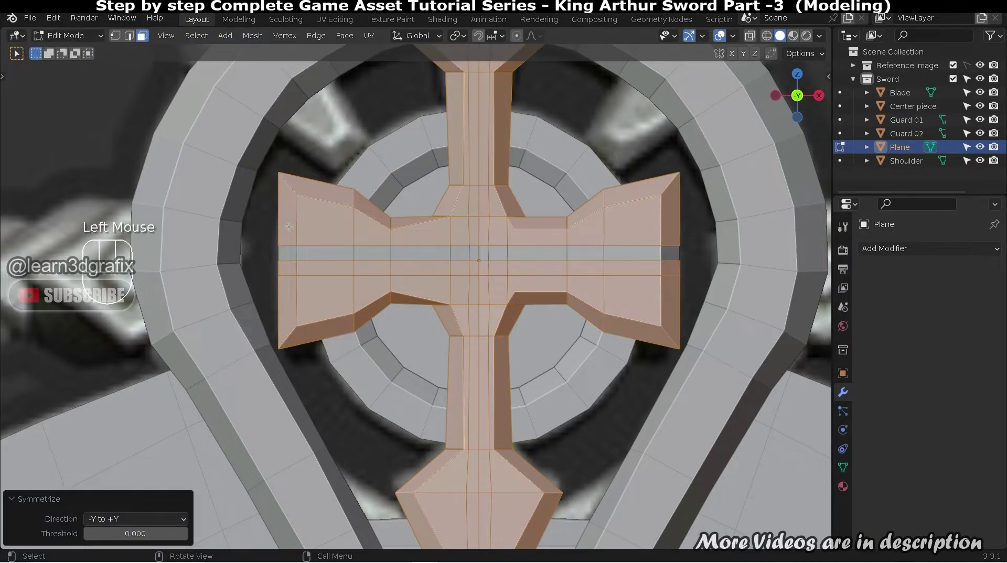
left_click(159, 518)
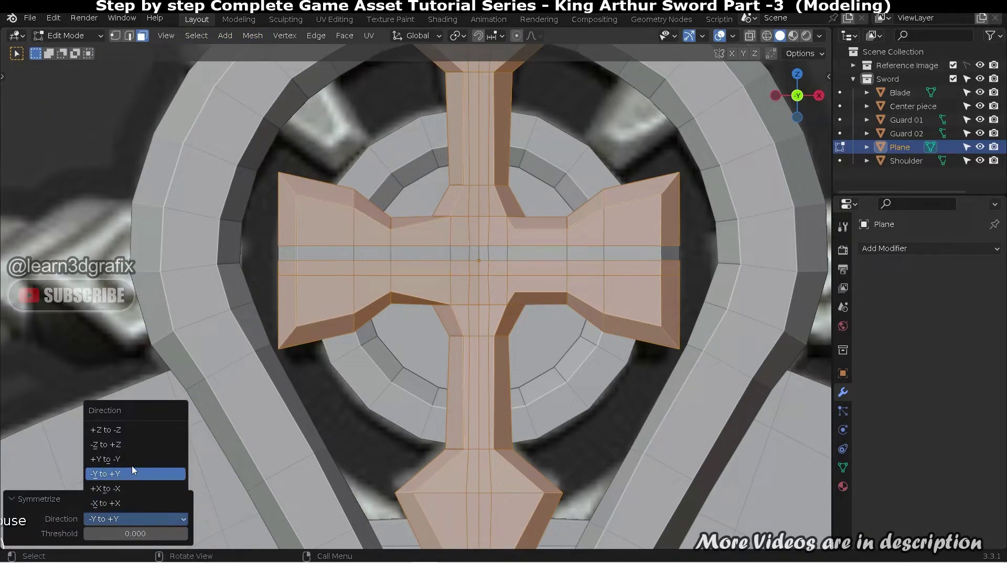
left_click(129, 489)
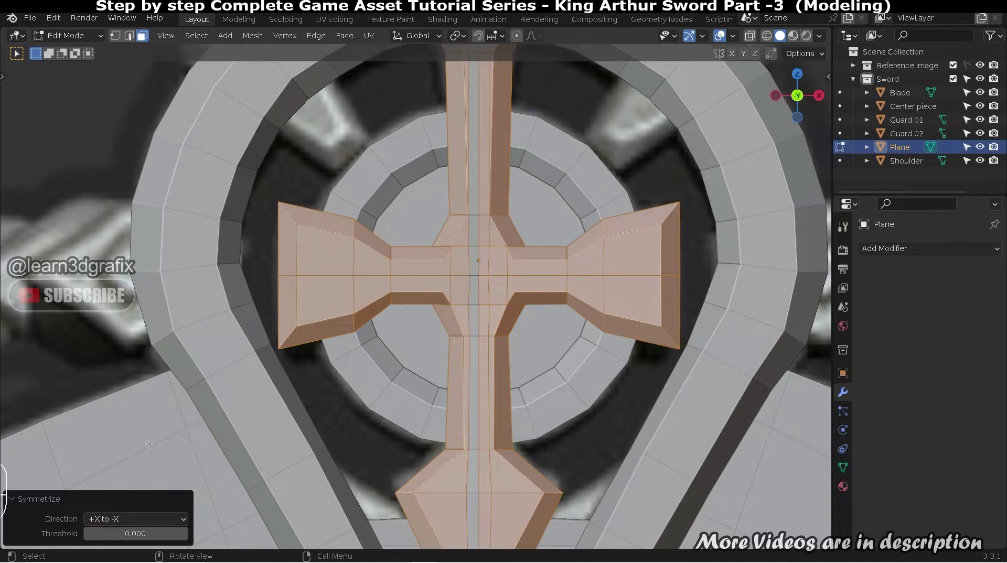
left_click(376, 352)
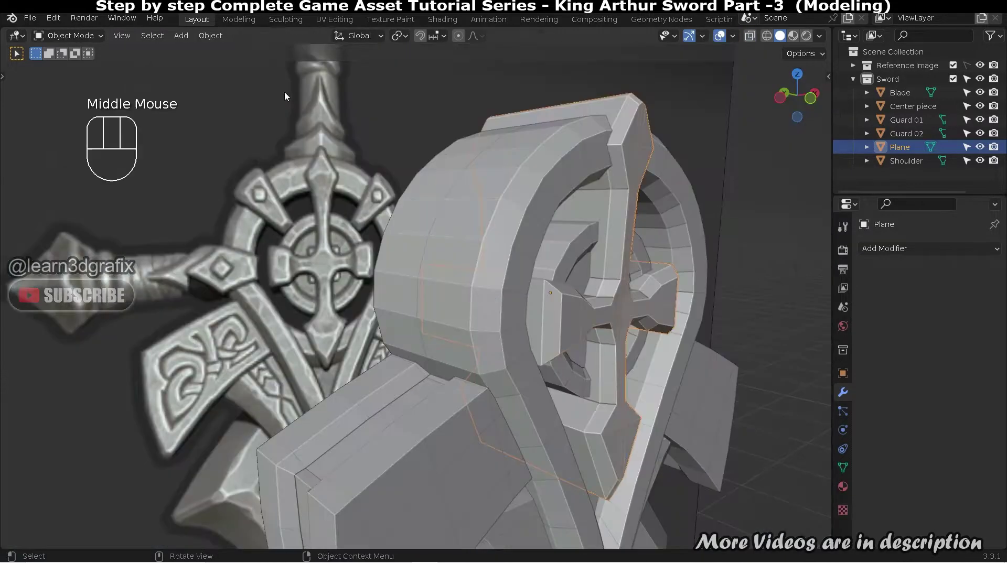
Set the cross object's origin to the 3D cursor.
left_click(209, 36)
mouse_move(274, 75)
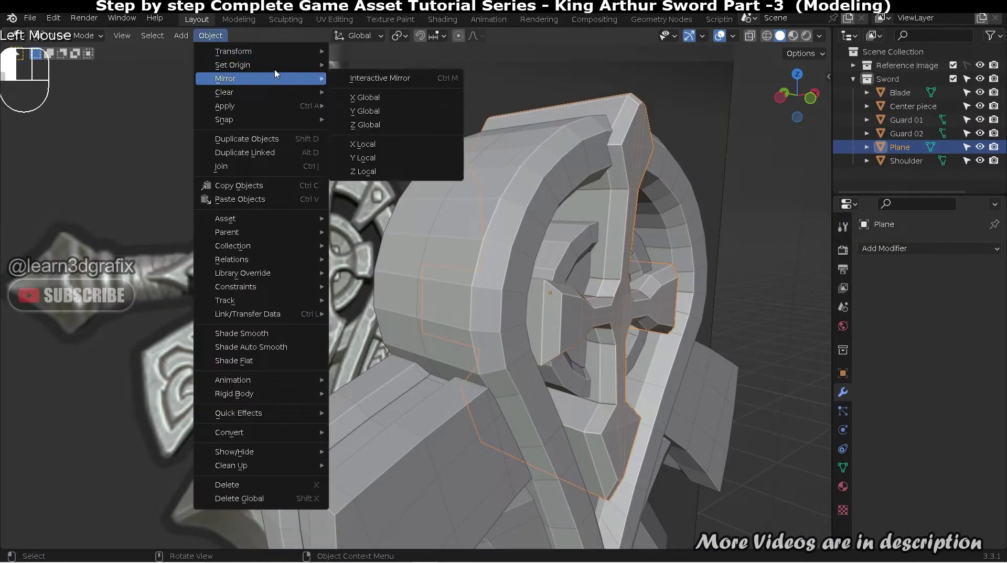
scroll(587, 314, "down", 3)
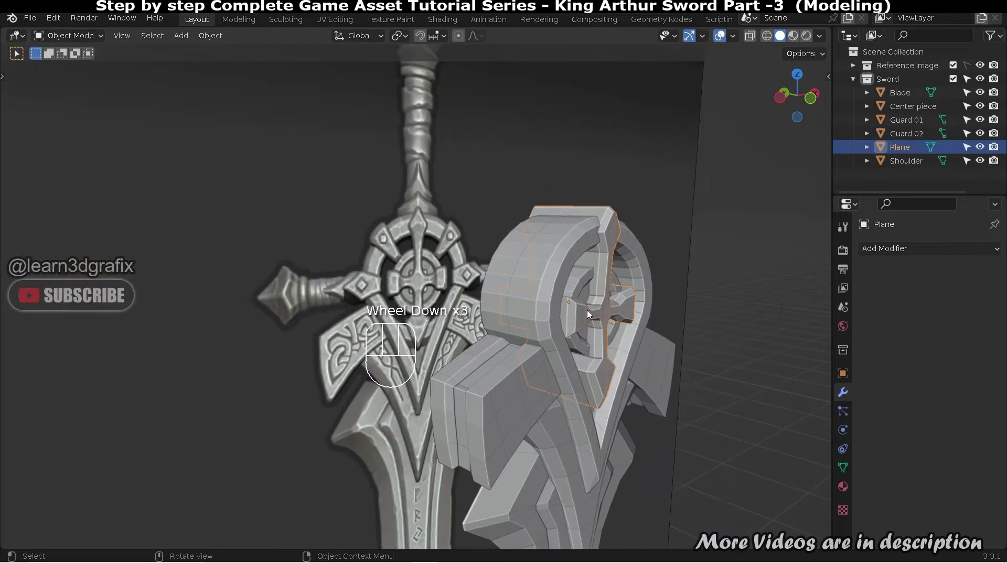
scroll(587, 315, "down", 4)
middle_click_drag(616, 337, 569, 393)
middle_click_drag(598, 422, 640, 357)
scroll(620, 166, "up", 5)
scroll(611, 131, "down", 1)
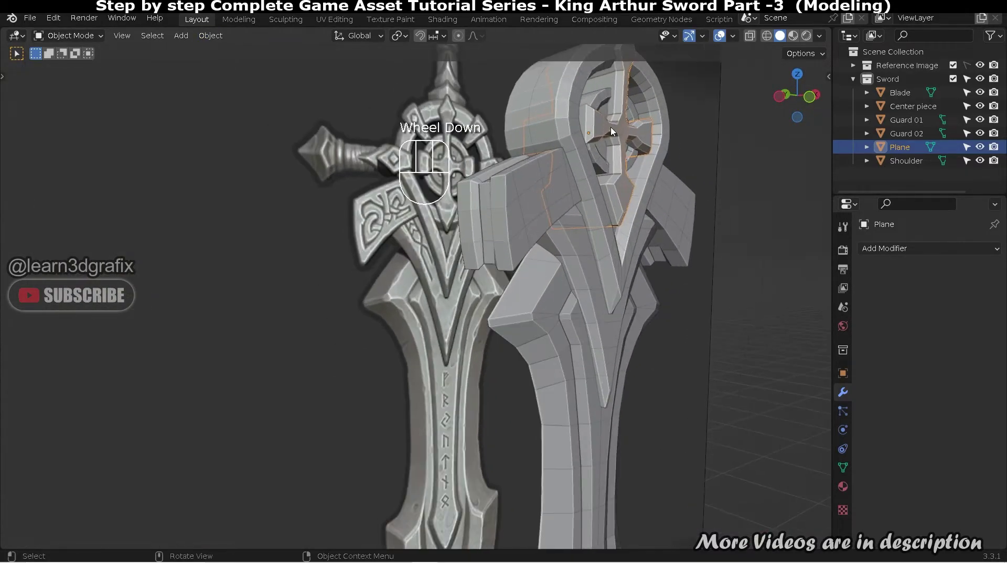
scroll(610, 131, "down", 1)
middle_click_drag(611, 132, 525, 183, "shift")
left_click(210, 36)
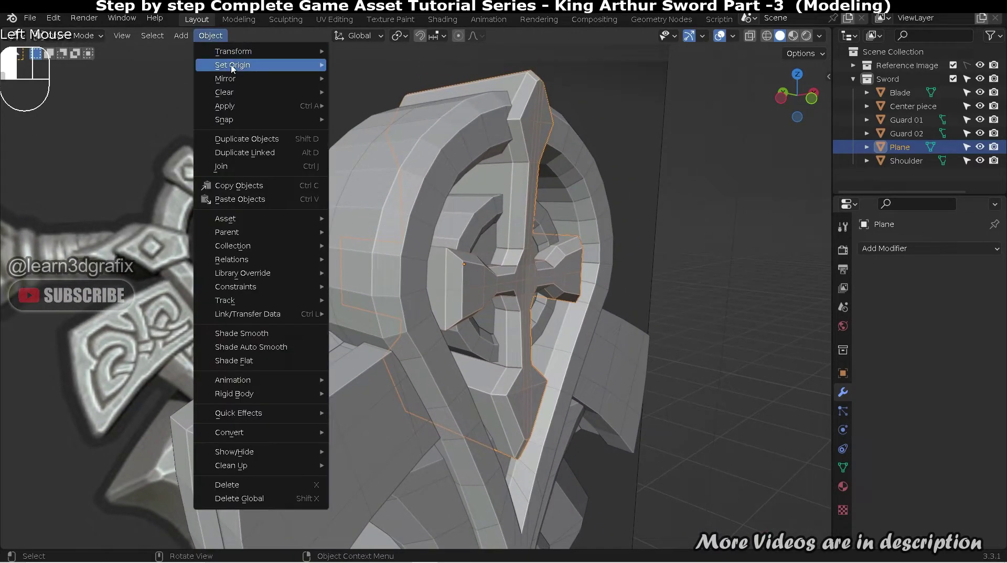
mouse_move(230, 65)
left_click(378, 95)
Symmetrize the cross mesh front to back with the direction +Z to -Z.
middle_click_drag(398, 99, 630, 168)
key("Tab")
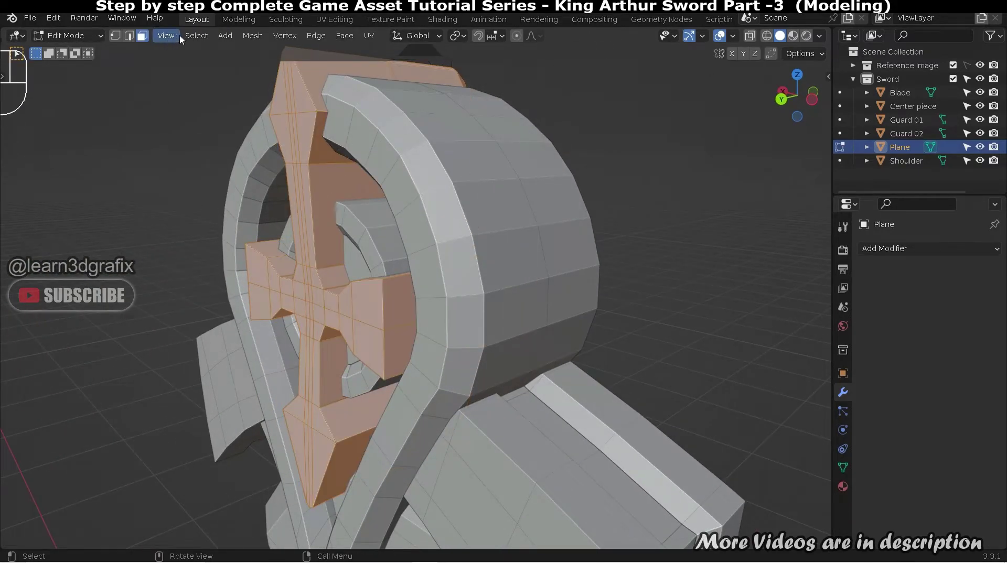
left_click(252, 35)
mouse_move(293, 131)
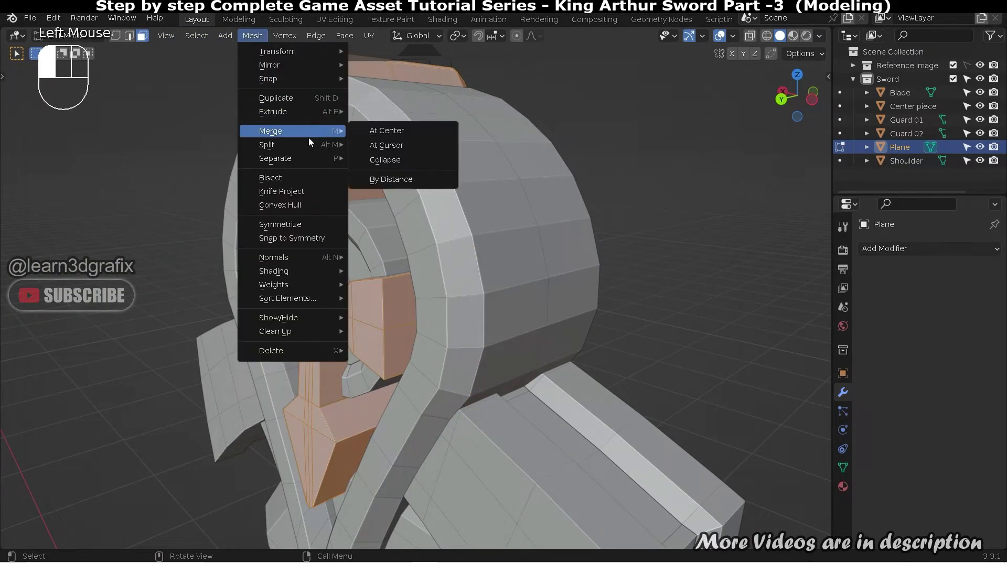
left_click(309, 229)
left_click(152, 519)
left_click(105, 445)
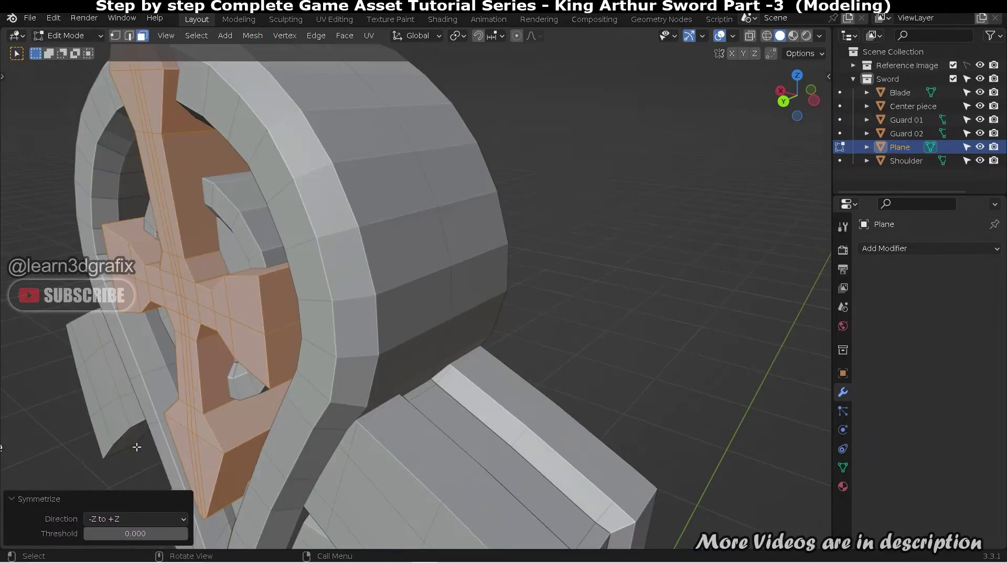
left_click(125, 519)
left_click(129, 431)
Isolate the cross by hiding all other objects, and open its mesh for editing.
middle_click_drag(448, 317, 419, 171)
scroll(514, 309, "down", 2)
key("Tab")
left_click(563, 276)
key("shift+h")
key("Tab")
scroll(552, 258, "up", 3)
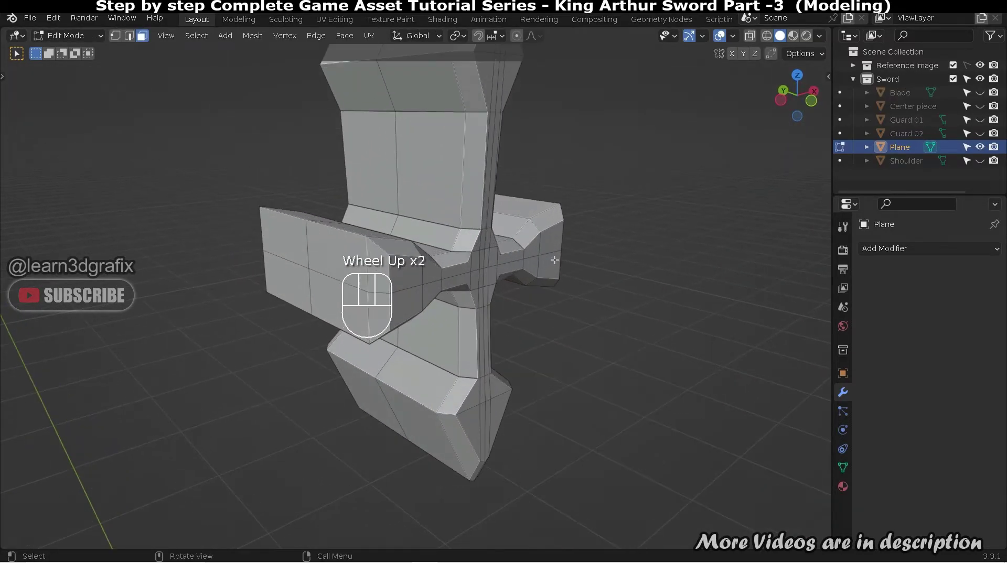
Select the front faces on the flared ends of both side arms and move them slightly along Y.
key("Tab")
middle_click_drag(548, 254, 474, 248)
key("Tab")
scroll(539, 247, "up", 1)
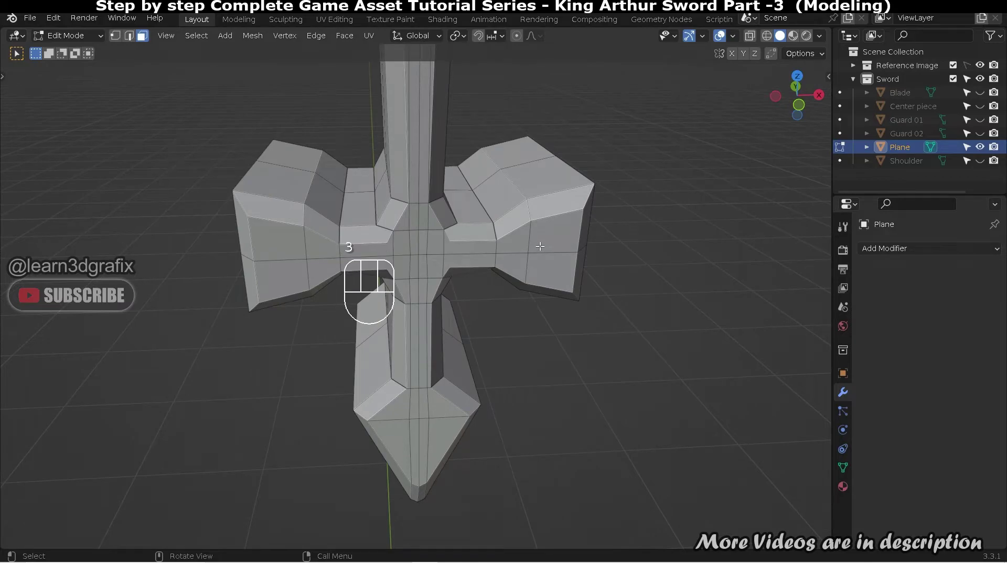
mouse_move(550, 264)
middle_mouse_down()
mouse_move(499, 266)
mouse_move(631, 265)
mouse_move(545, 262)
middle_mouse_up()
left_click(272, 254, "shift")
left_click(279, 297, "shift")
middle_click_drag(460, 404, 517, 344, "shift")
key("g")
key("y")
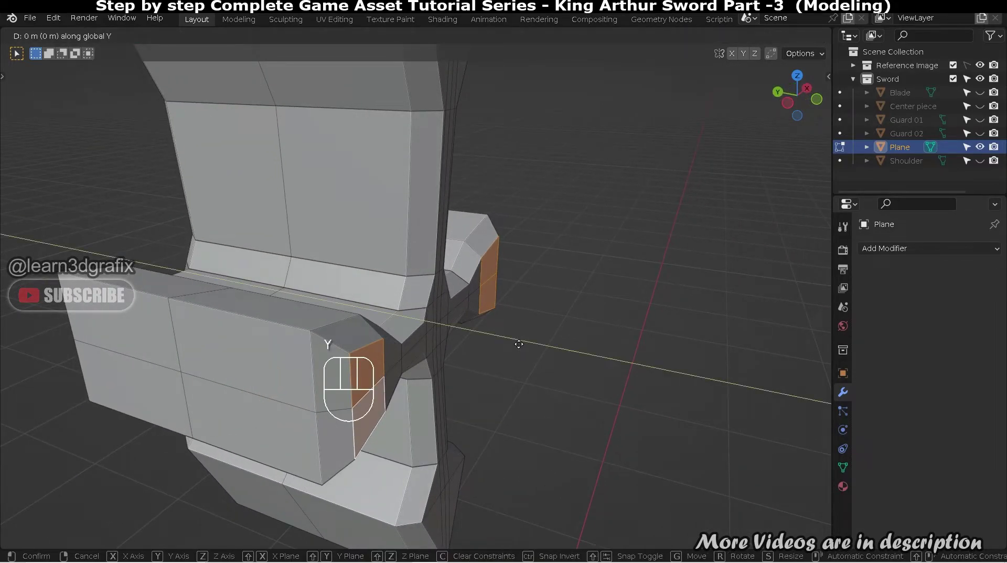
left_click(524, 344)
middle_click_drag(524, 344, 367, 335)
left_click(642, 401)
Unhide all the other sword parts in Object Mode.
key("Tab")
middle_click_drag(643, 402, 731, 360)
key("Tab")
key("Tab")
key("alt+h")
mouse_move(593, 316)
middle_mouse_down()
mouse_move(493, 317)
mouse_move(580, 321)
middle_mouse_up()
key("Tab")
scroll(493, 318, "down", 2)
key("Tab")
scroll(490, 198, "up", 3)
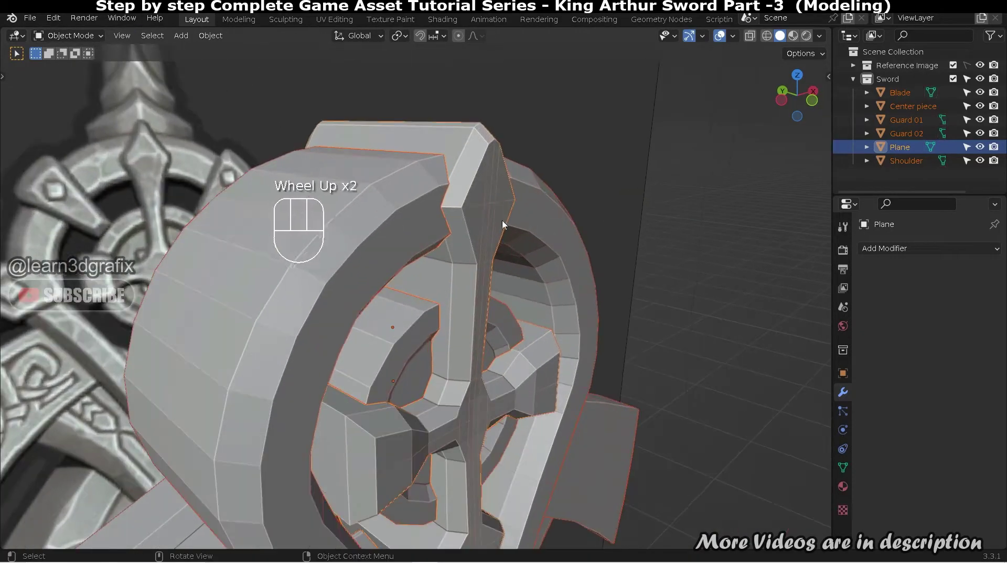
Select the front faces on the cross's upper and lower pointed tips and move them about -0.003 m along Y.
middle_click_drag(503, 220, 483, 297)
key("Tab")
scroll(501, 177, "up", 2)
left_click(463, 193, "ctrl")
scroll(463, 194, "down", 2)
scroll(483, 297, "up", 3)
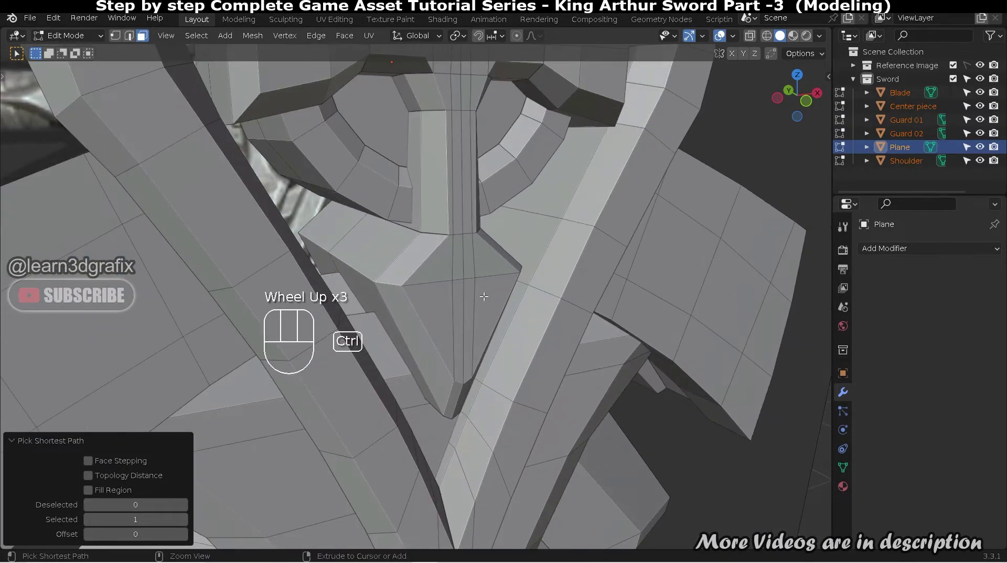
left_click(480, 299, "shift")
left_click(451, 319, "ctrl")
scroll(441, 341, "down", 3)
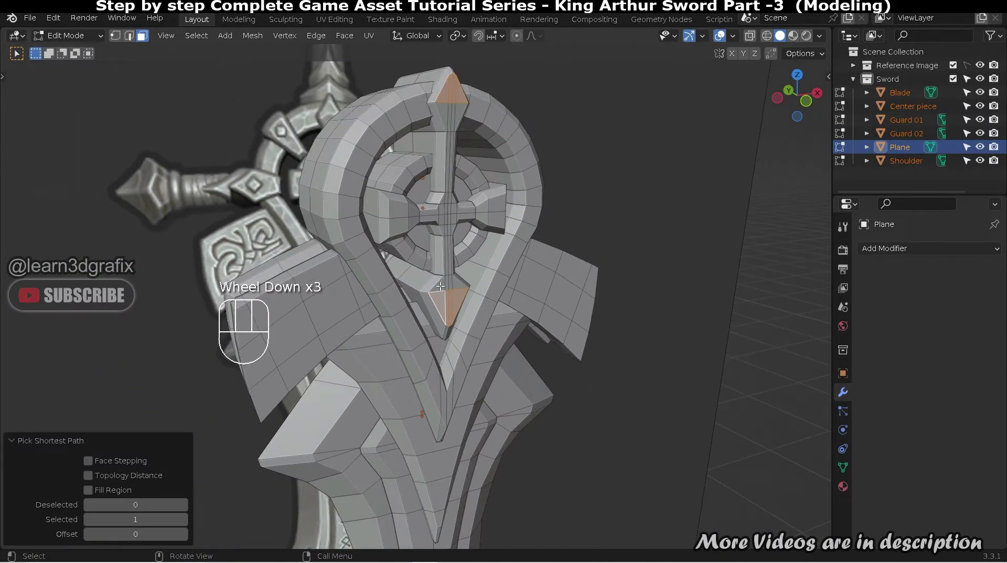
middle_click_drag(440, 341, 460, 106)
scroll(460, 106, "up", 3)
key("g")
key("y")
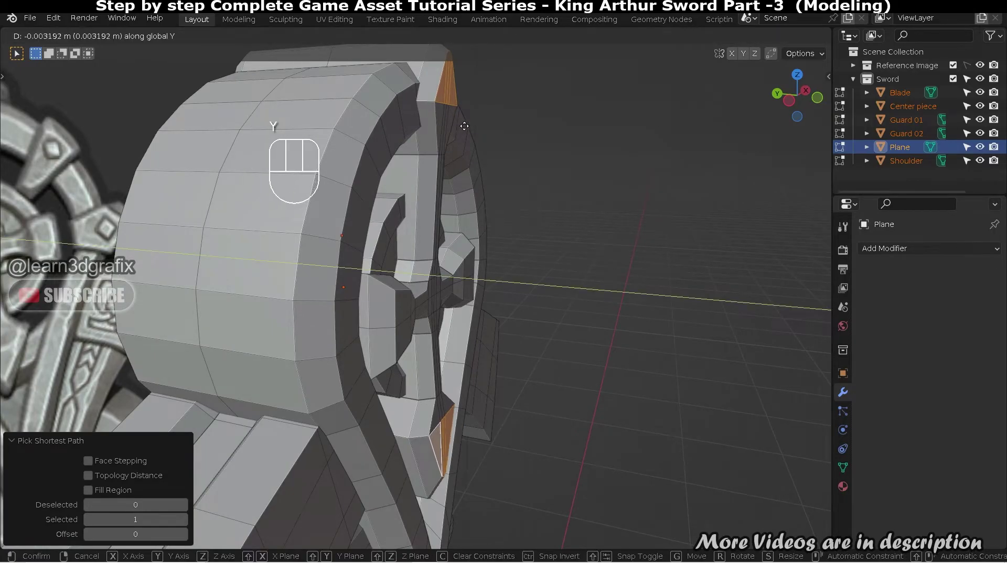
left_click(465, 127)
middle_click_drag(465, 127, 418, 224)
key("Tab")
Examine the cross's fit inside the guard ring from the front, side and back.
scroll(391, 292, "up", 2)
middle_click_drag(391, 292, 434, 337)
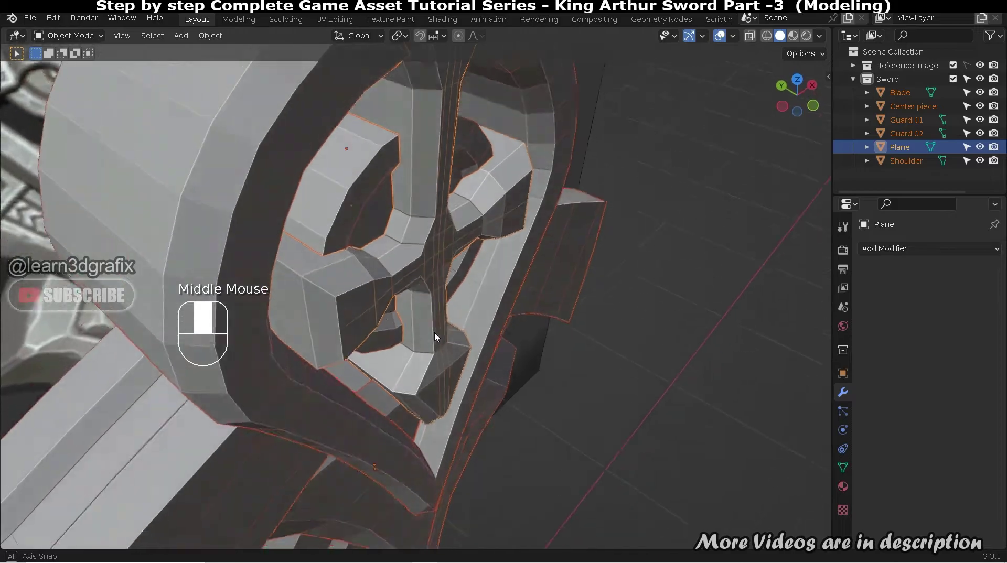
key("Tab")
middle_click_drag(409, 248, 620, 190)
scroll(636, 213, "down", 2)
key("Tab")
key("Tab")
middle_click_drag(563, 218, 792, 194)
scroll(461, 128, "up", 2)
key("Tab")
middle_click_drag(441, 125, 486, 118)
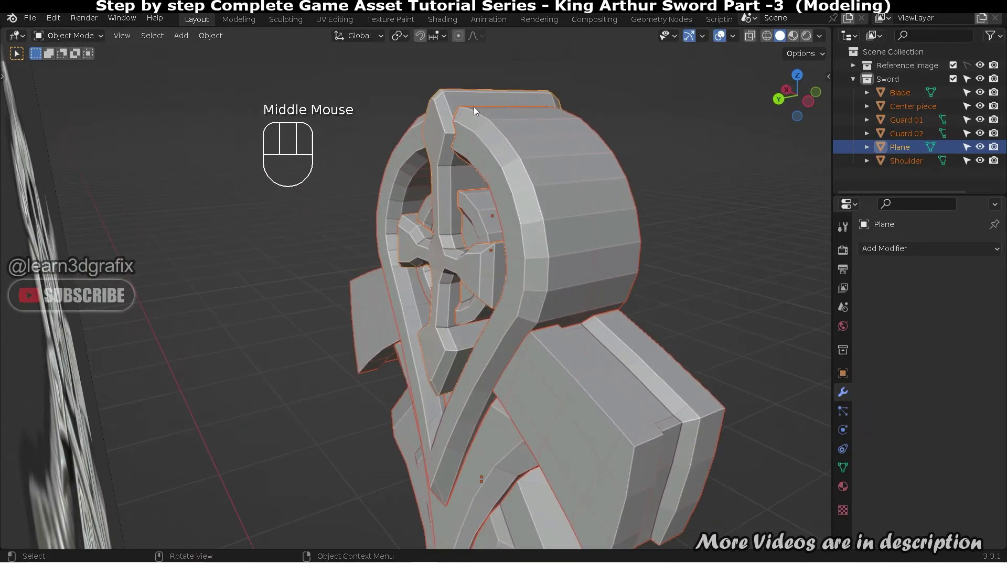
Symmetrize only the cross mesh front to back with the direction +Z to -Z.
key("Tab")
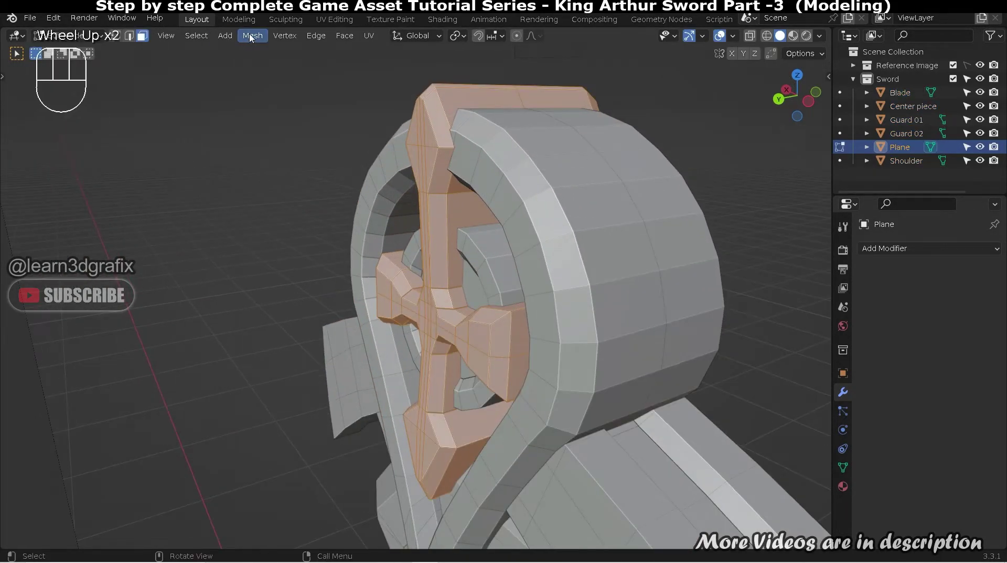
left_click(252, 36)
left_click(296, 225)
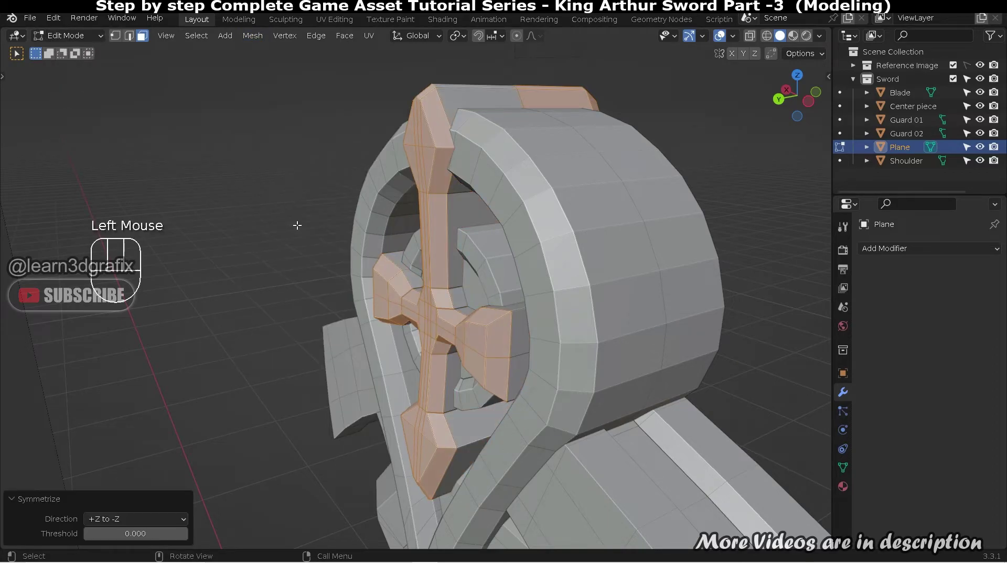
middle_click_drag(583, 236, 467, 231)
scroll(693, 180, "up", 2)
middle_click_drag(694, 180, 600, 155)
Dissolve the middle edge loop around the cross's depth and return to Object Mode.
left_click(761, 136)
key("Tab")
key("Tab")
key("Tab")
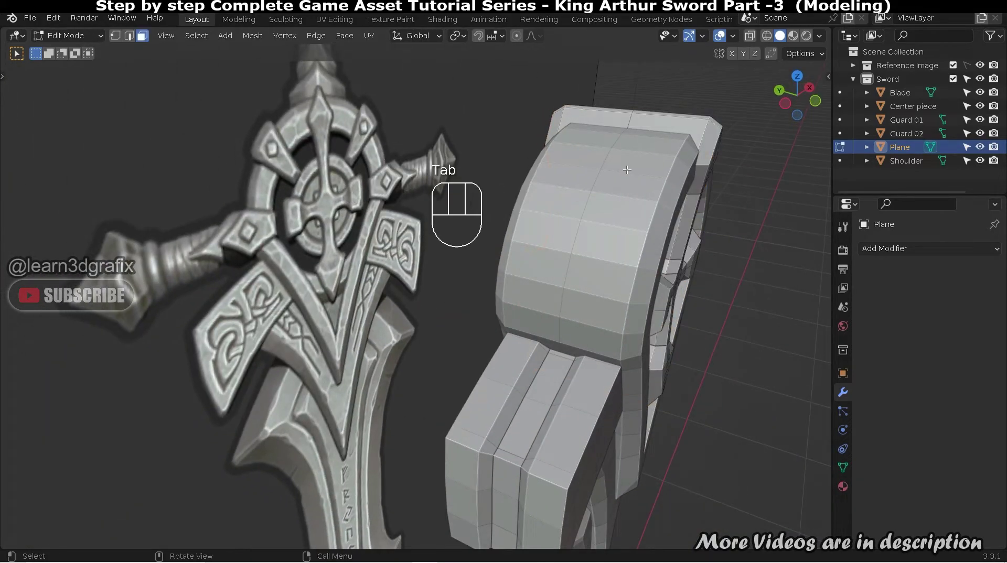
scroll(636, 117, "up", 2)
key("Tab")
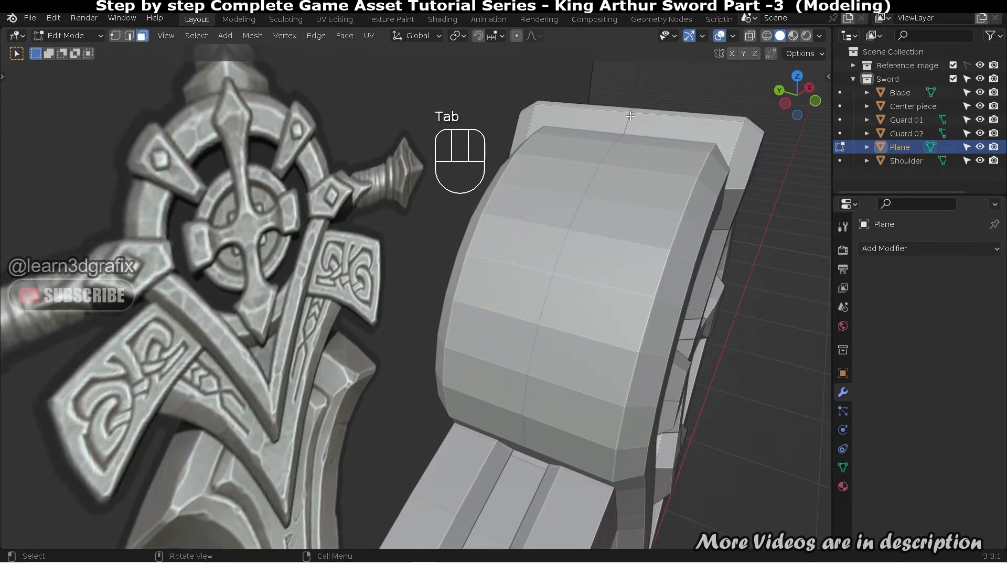
key("ctrl+x")
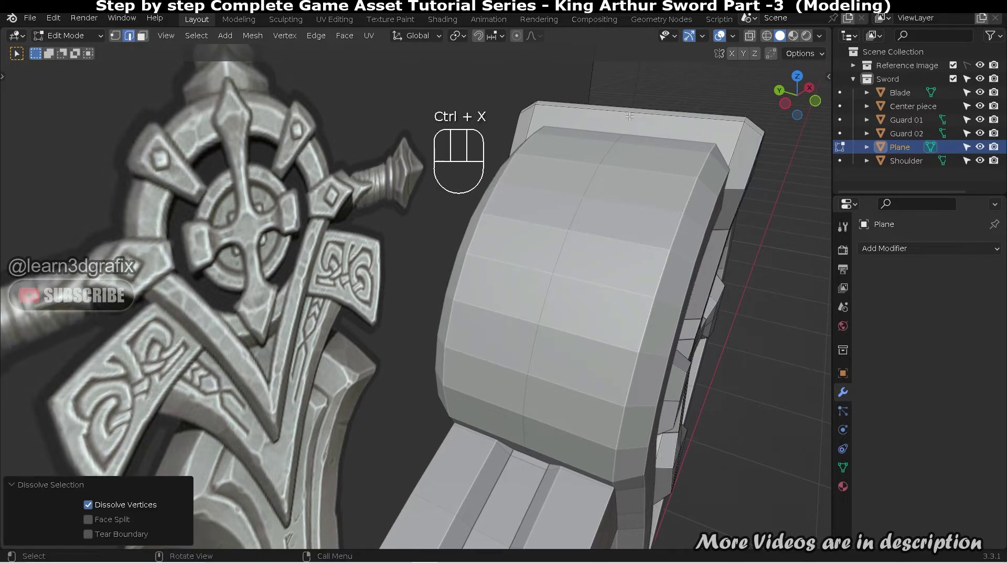
key("Tab")
Dissolve the middle edge loop around the depth of Guard 02 and return to Object Mode.
left_click(633, 164)
key("Tab")
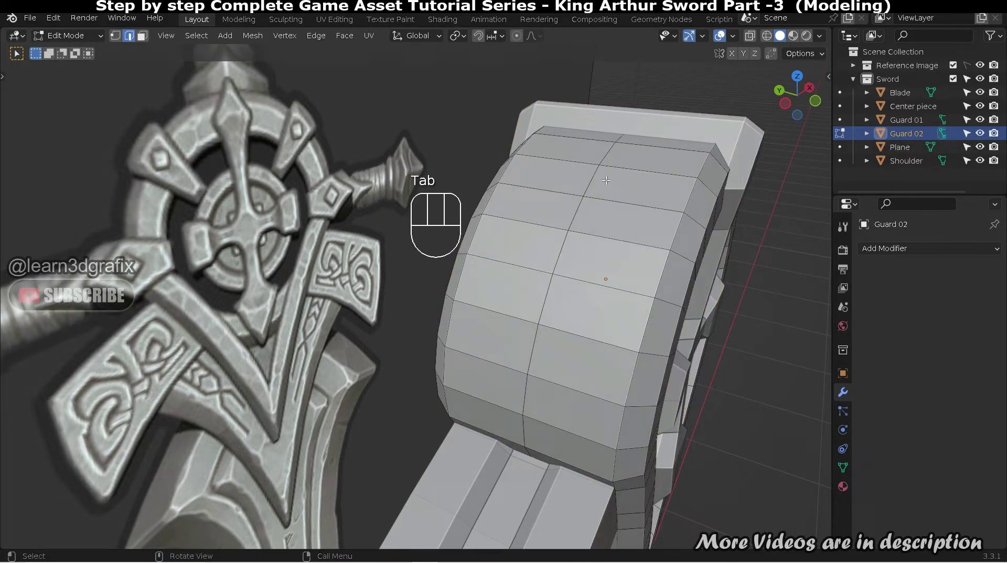
key("ctrl+x")
middle_click_drag(591, 179, 545, 163)
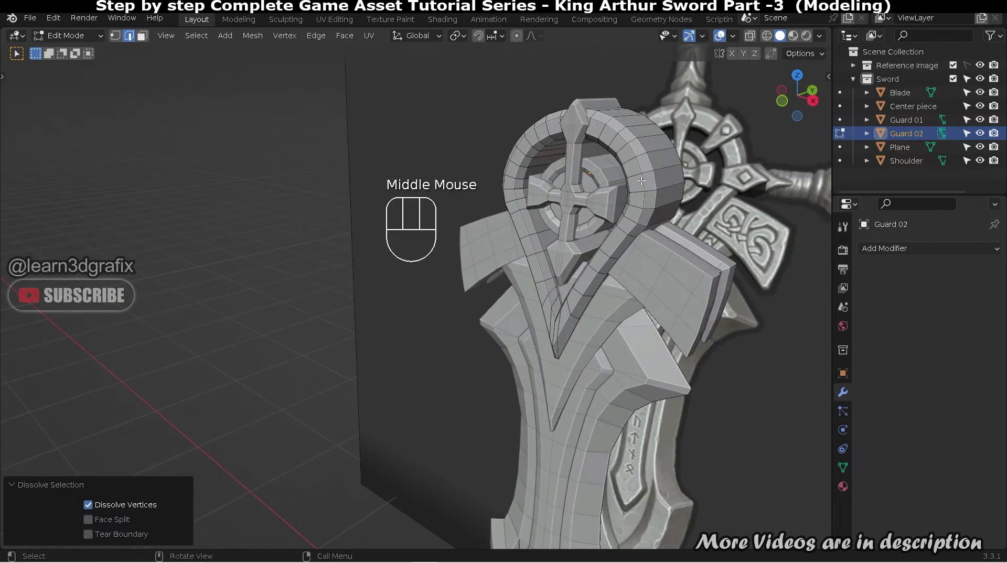
scroll(641, 180, "up", 2)
scroll(788, 137, "down", 2)
scroll(525, 168, "up", 3)
key("Tab")
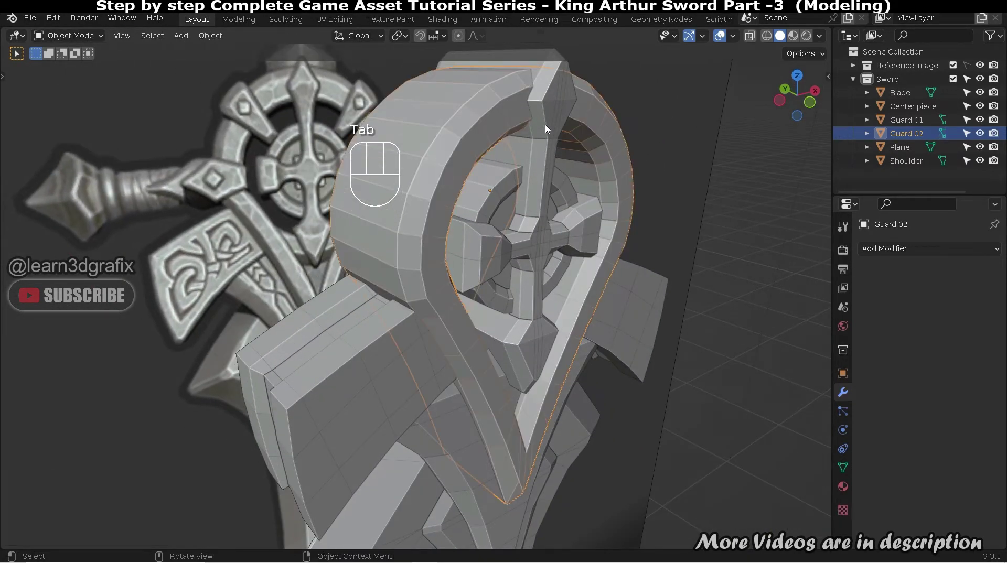
Select the cross object and rename it Centre Cross.
left_click(549, 117)
scroll(549, 116, "down", 2)
scroll(549, 116, "up", 2)
middle_click_drag(549, 117, 484, 144)
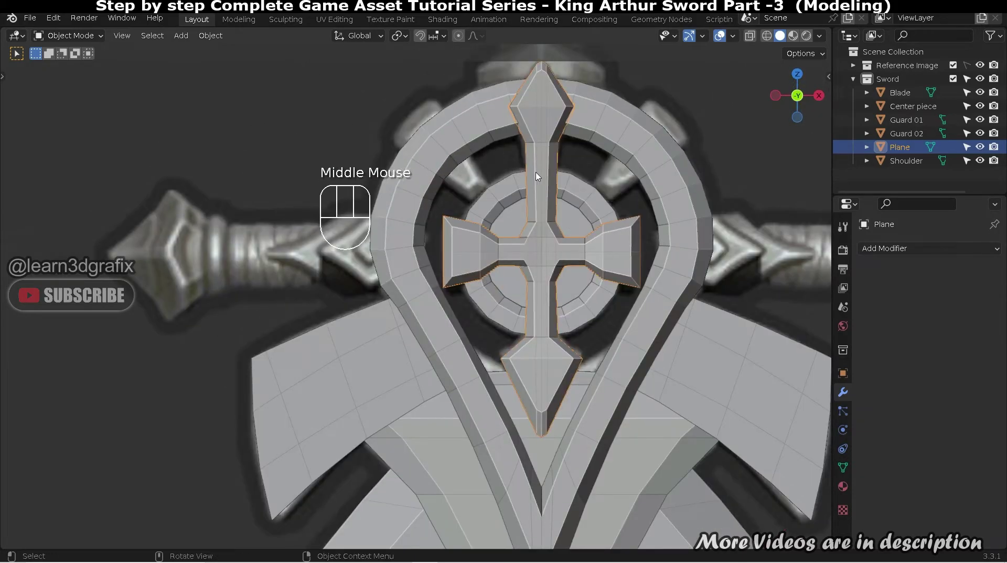
key("F2")
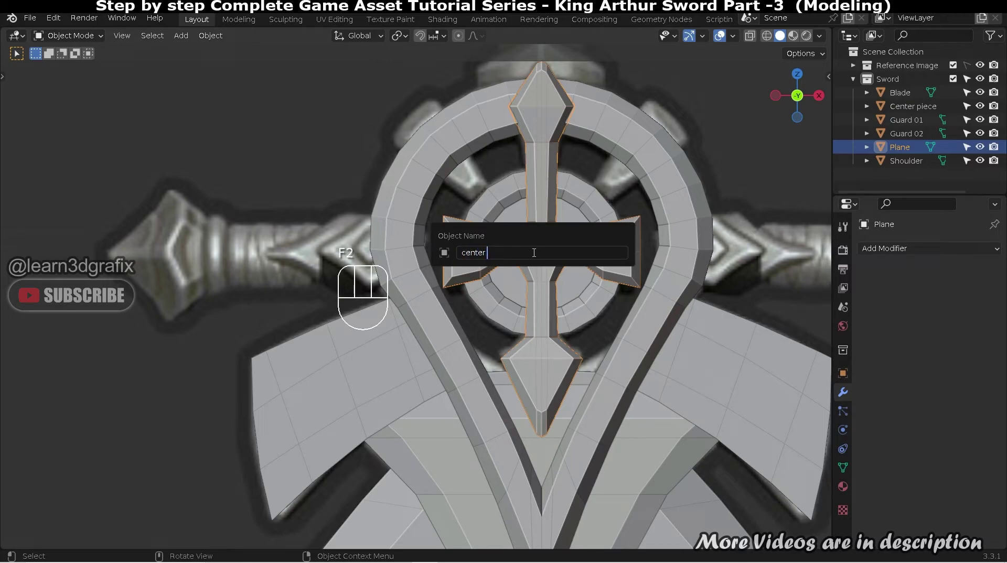
type("C")
key("Caps_Lock")
type("e")
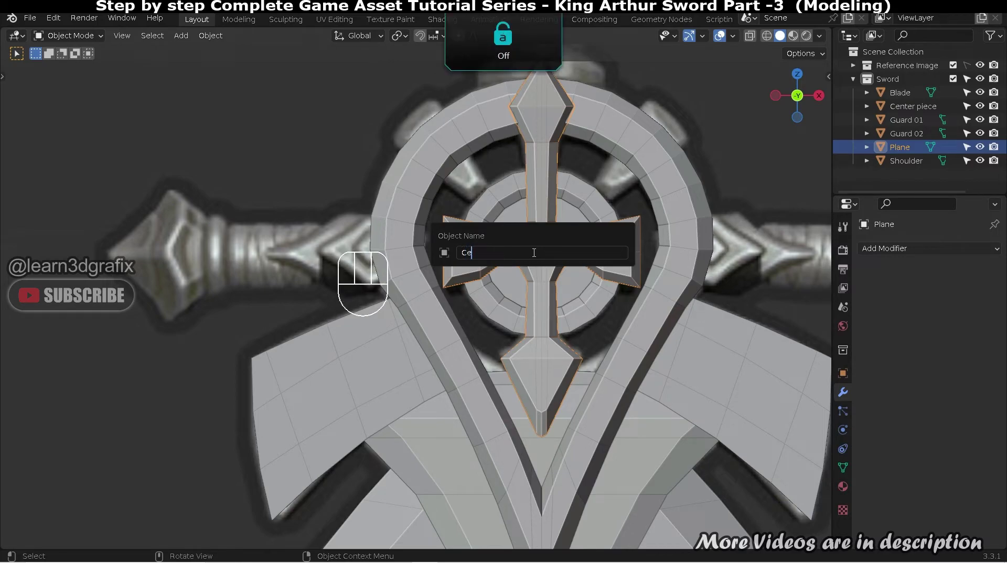
type("ntre C")
key("Caps_Lock")
type("ross")
key("Return")
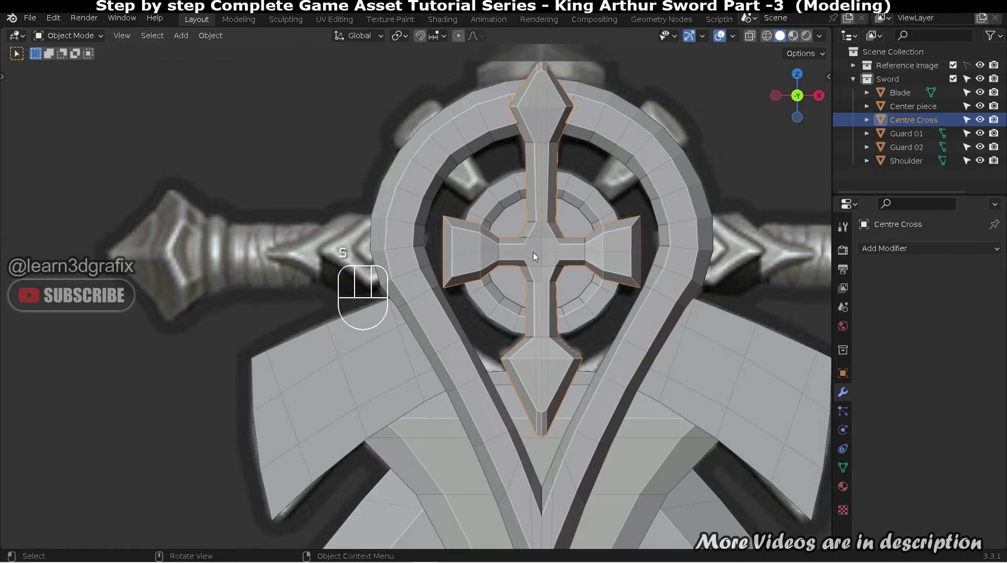